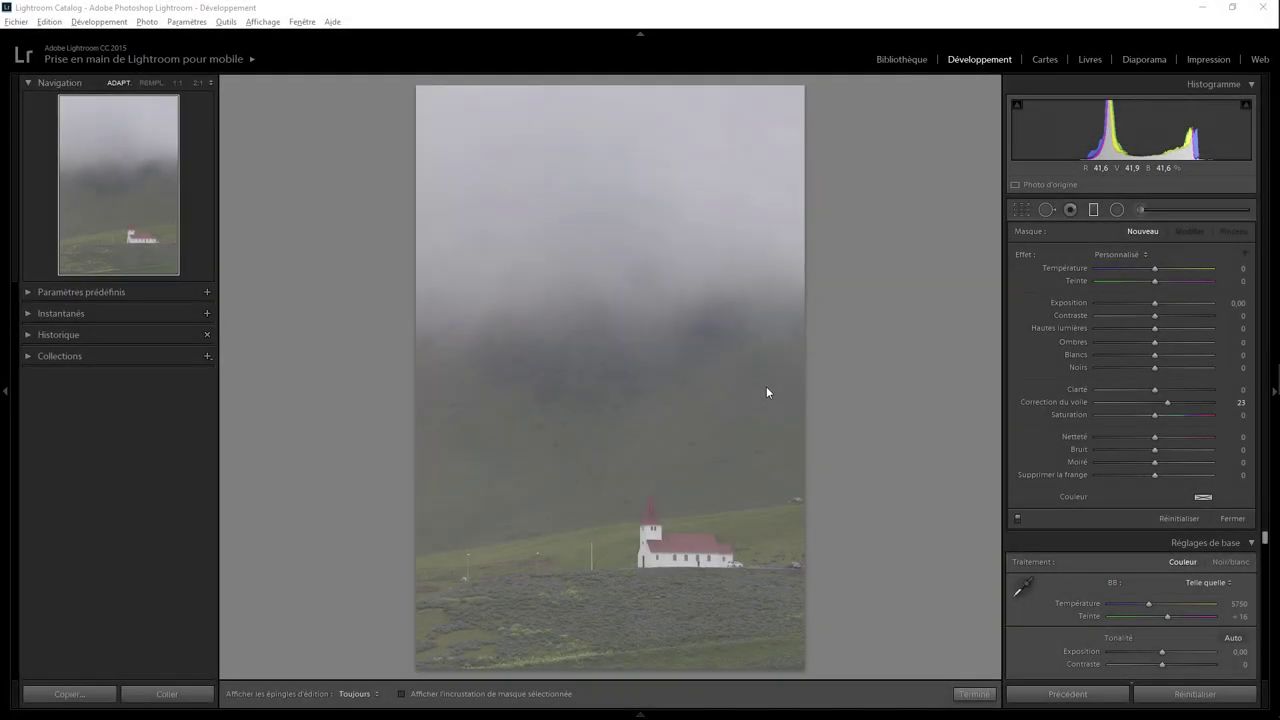
- Close the graduated filter and inspect the fog at 1:1, then return to fit view
left_click(972, 693)
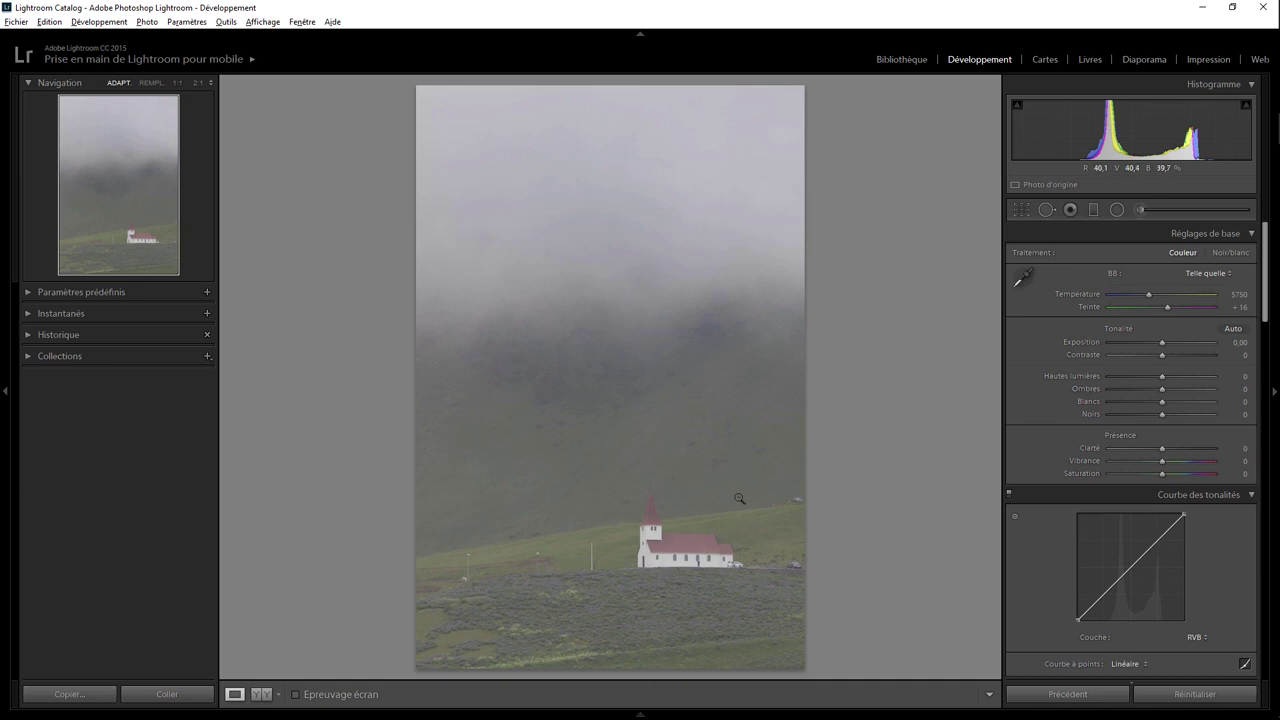
left_click(642, 338)
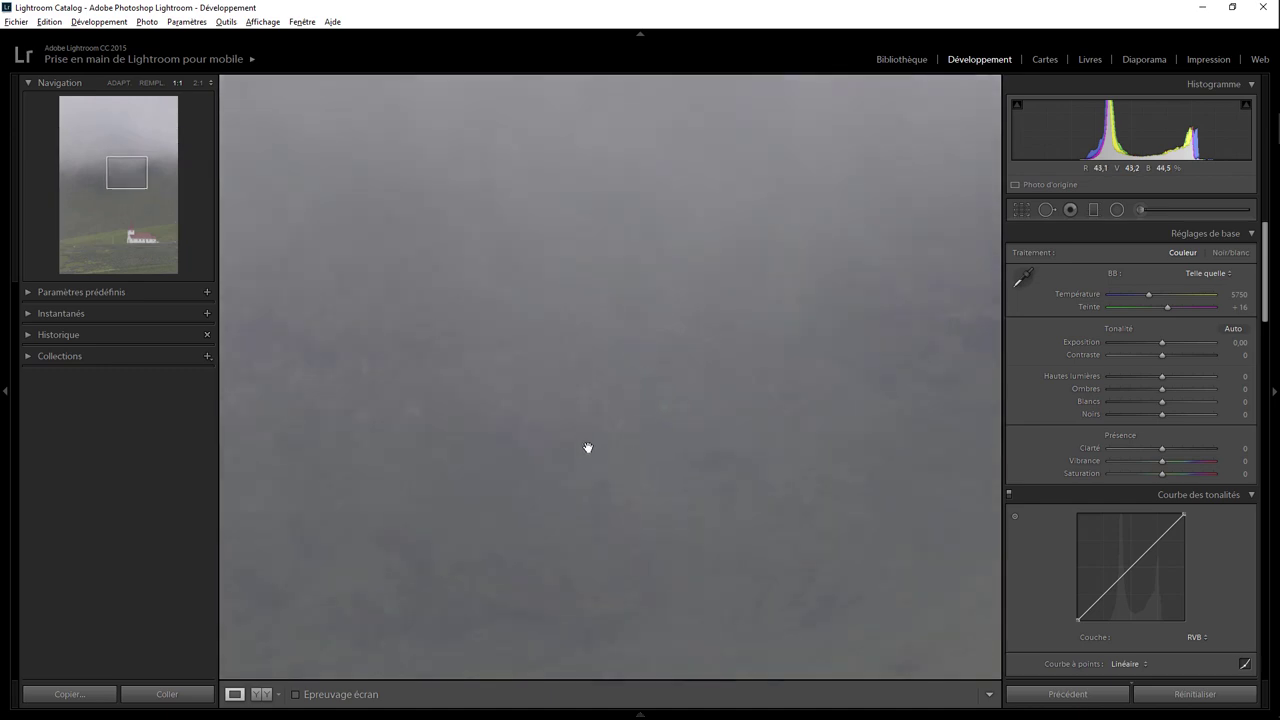
left_click_drag(630, 479, 591, 316)
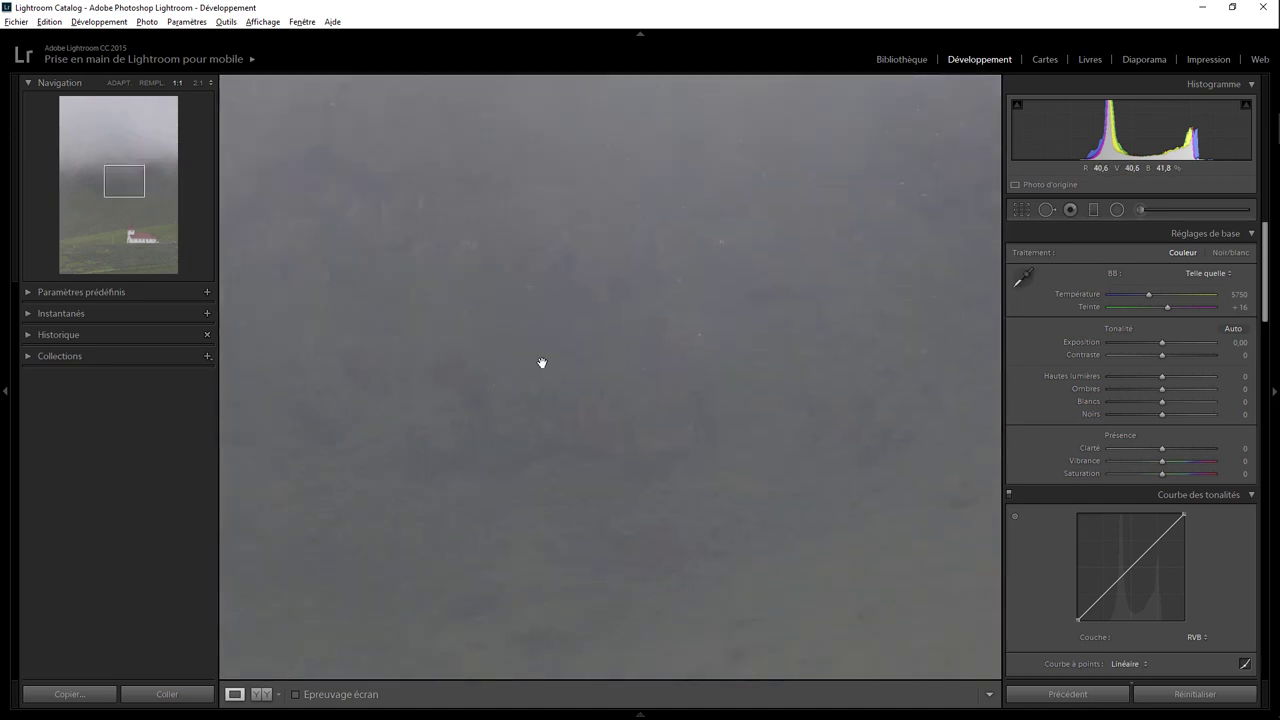
left_click(600, 366)
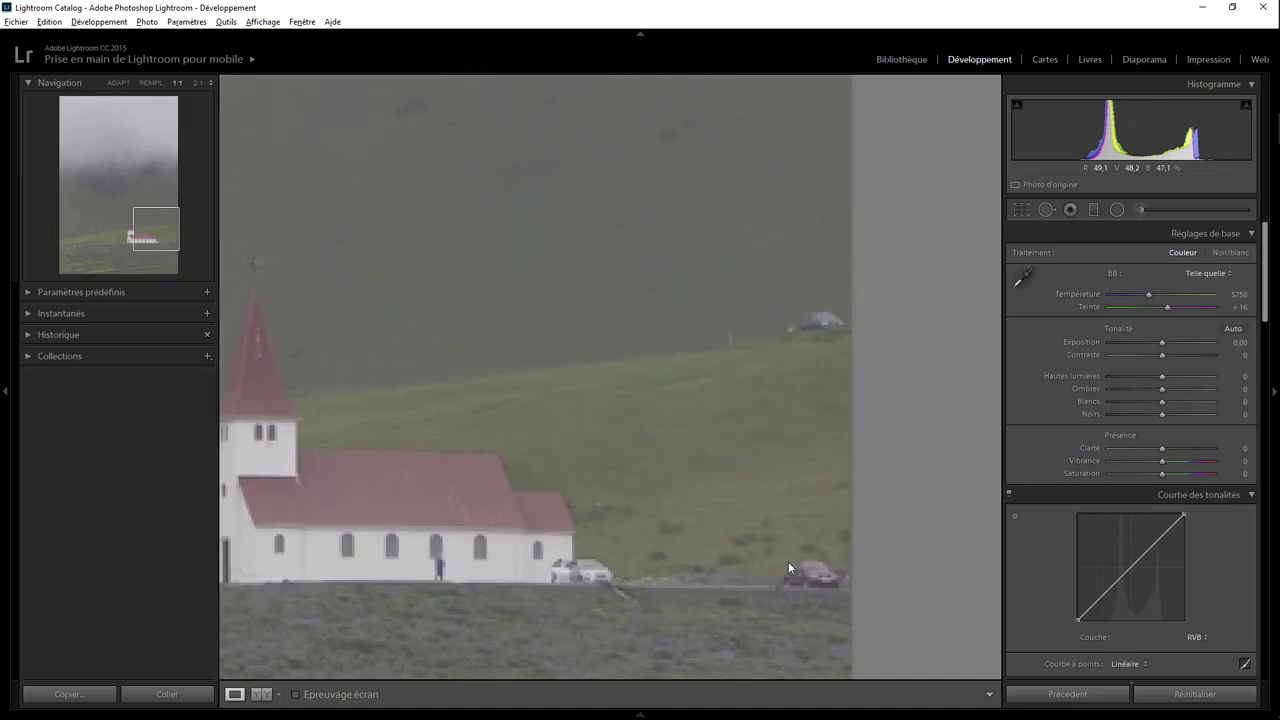
- Inspect the church and nearby cars at 1:1, then return to the whole photo
left_click(791, 568)
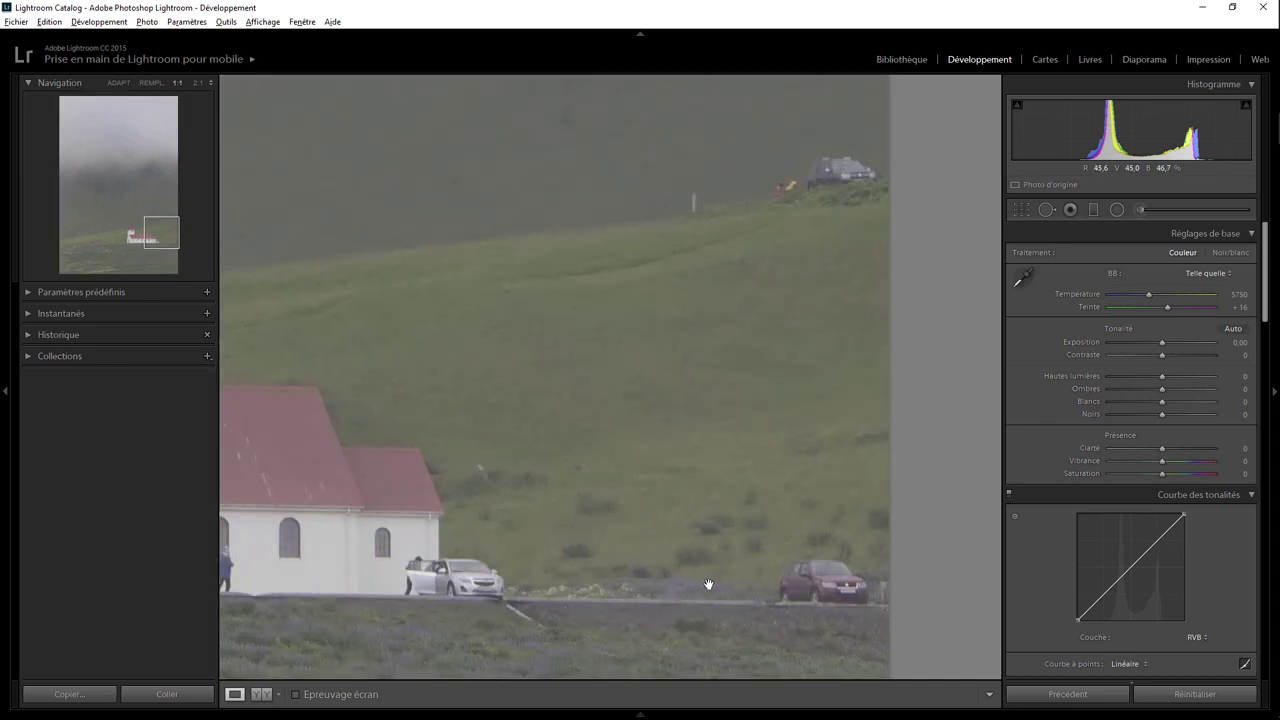
left_click_drag(708, 584, 584, 504)
left_click_drag(662, 187, 634, 409)
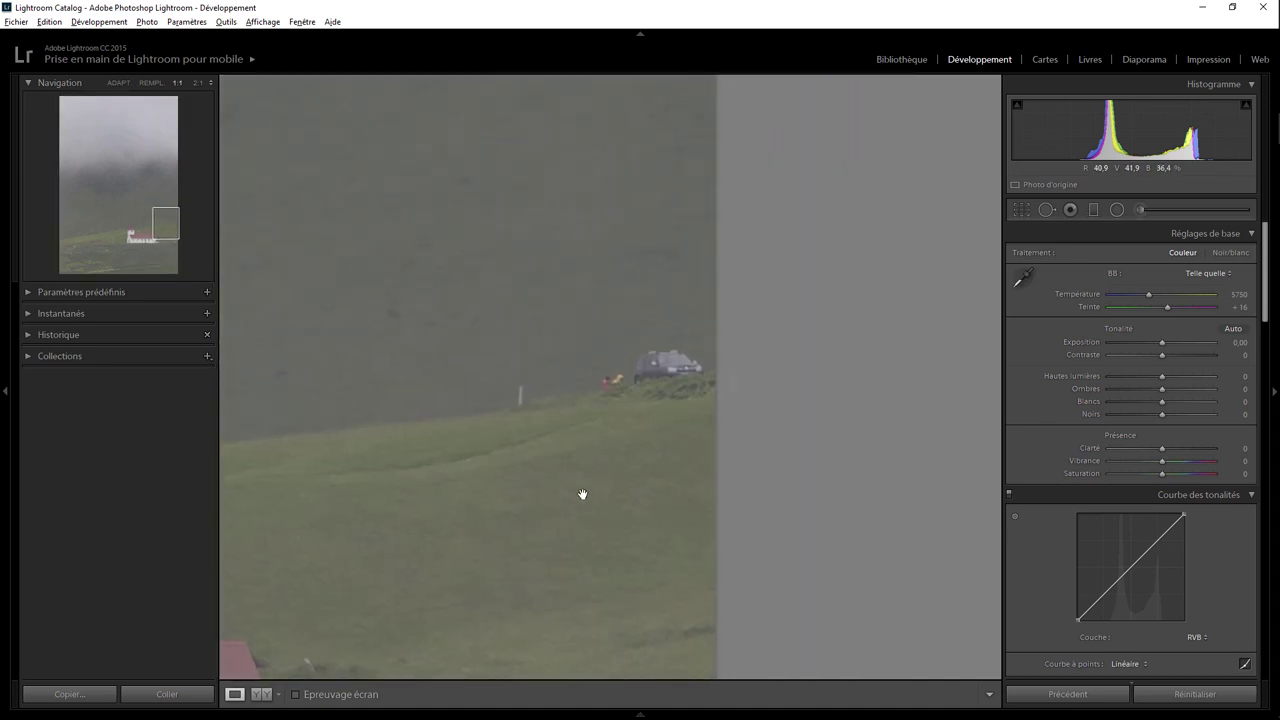
left_click_drag(596, 476, 677, 414)
left_click(526, 526)
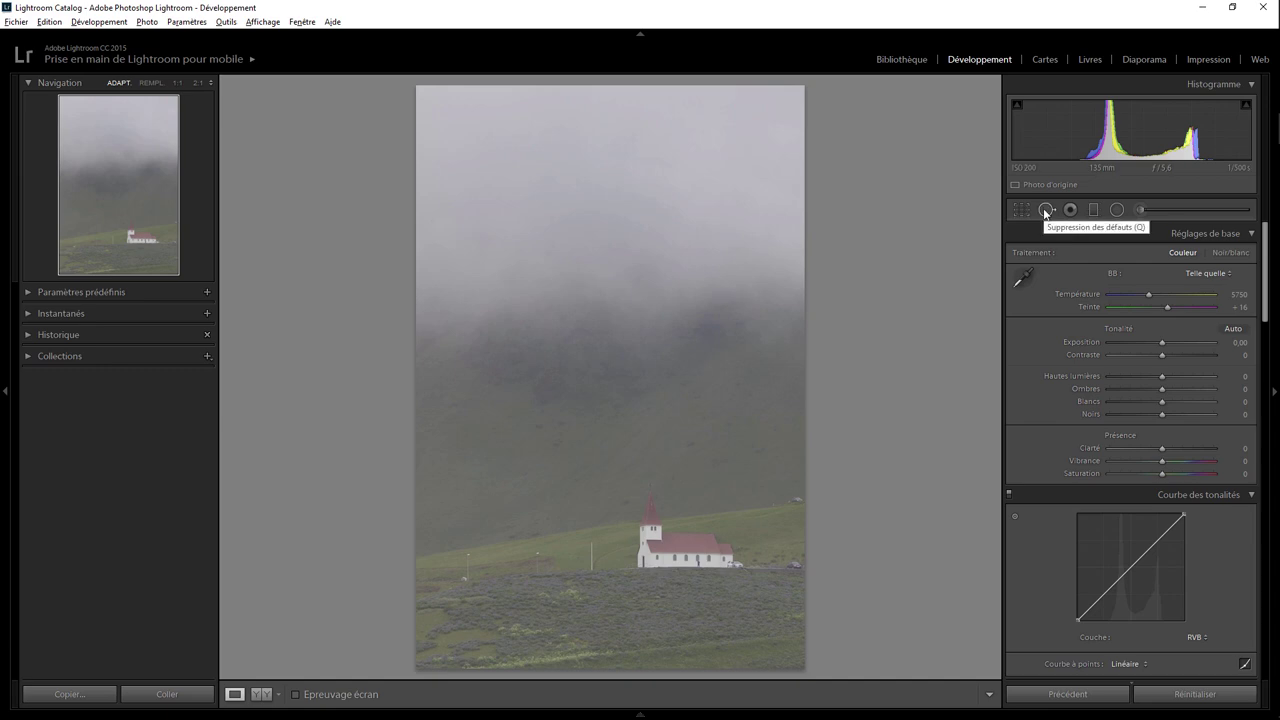
- Erase the red car and road strip right of the church with Spot Removal at 1:1
left_click(1045, 210)
left_click(177, 83)
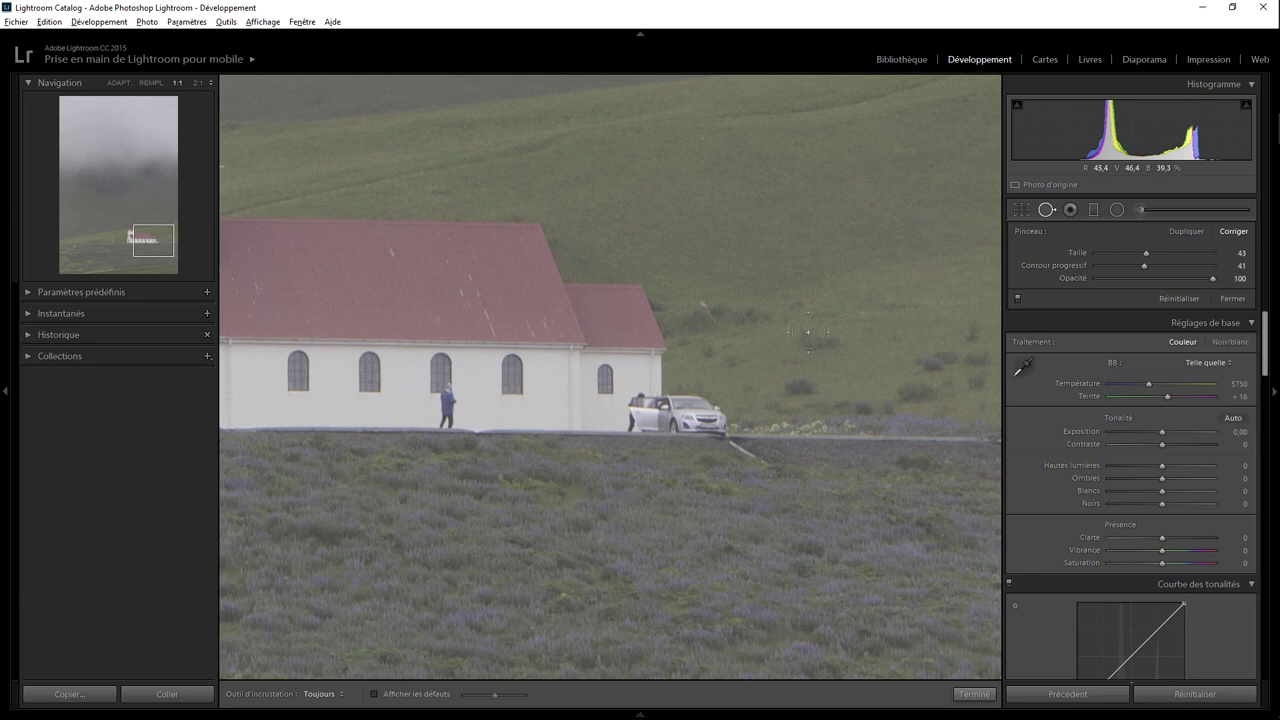
left_click_drag(852, 307, 625, 348)
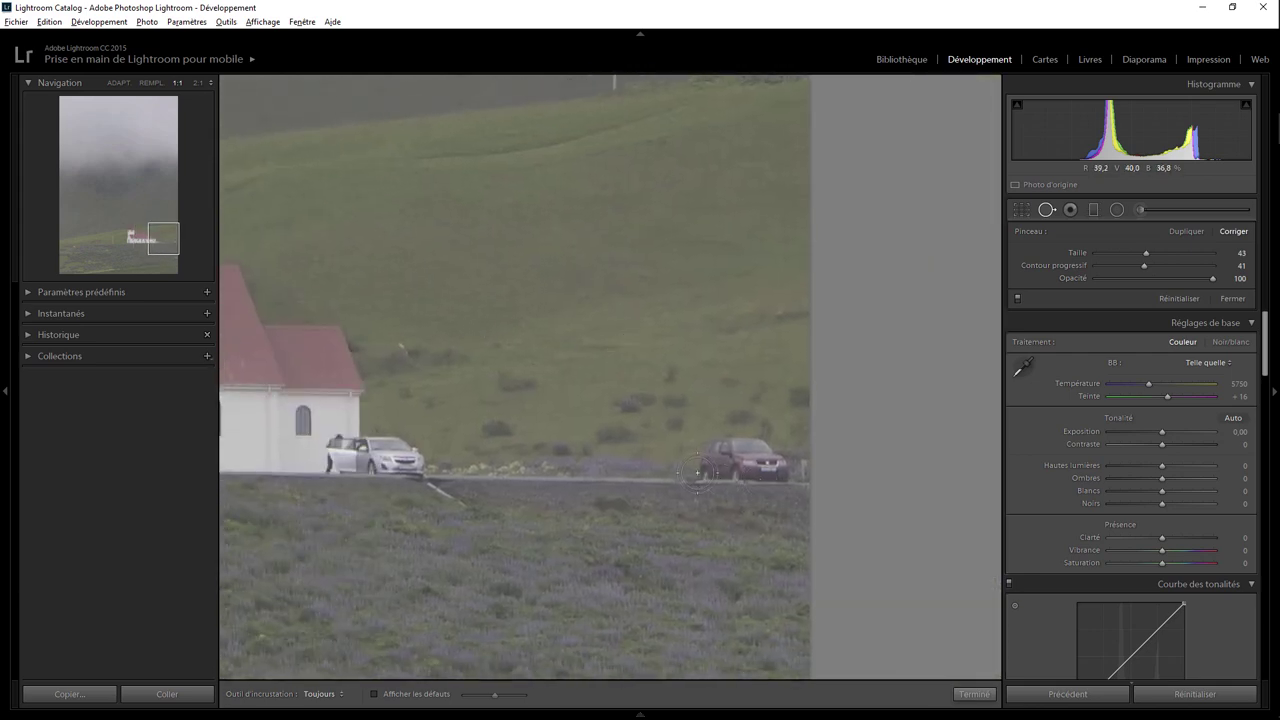
mouse_move(697, 472)
left_mouse_down()
mouse_move(720, 440)
mouse_move(698, 445)
left_mouse_up()
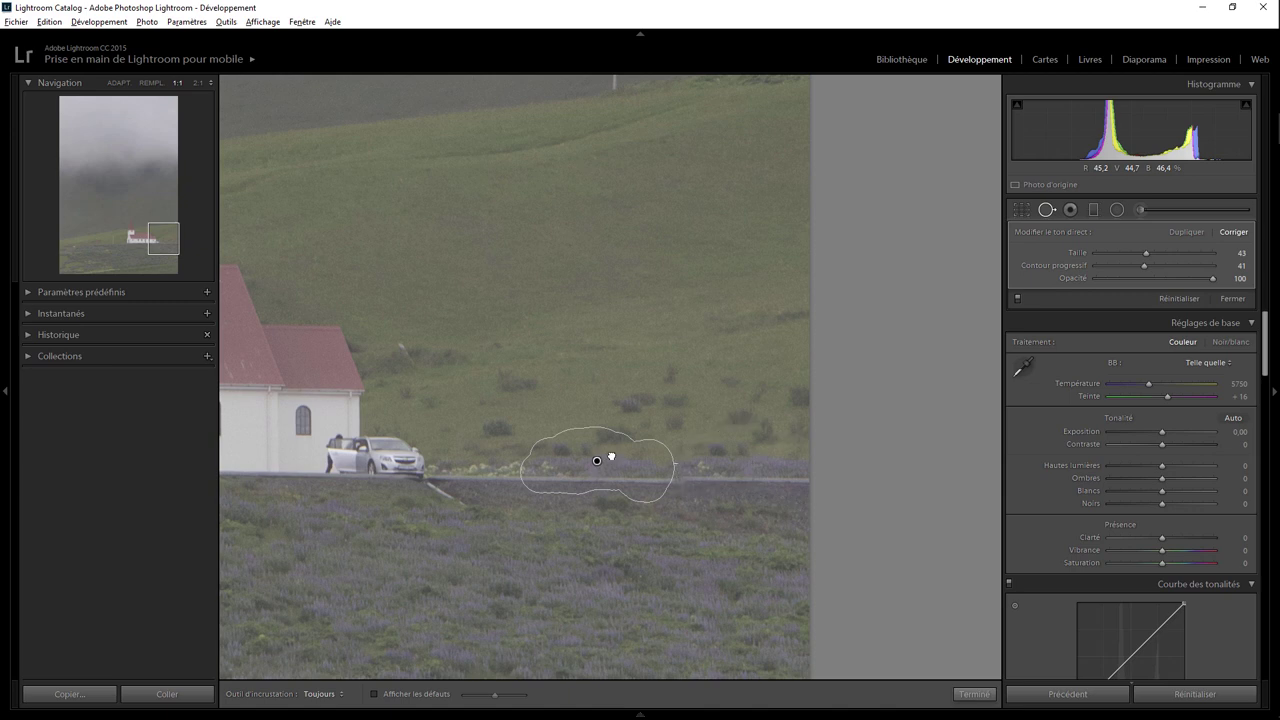
mouse_move(607, 461)
left_mouse_down()
mouse_move(713, 524)
mouse_move(692, 518)
left_mouse_up()
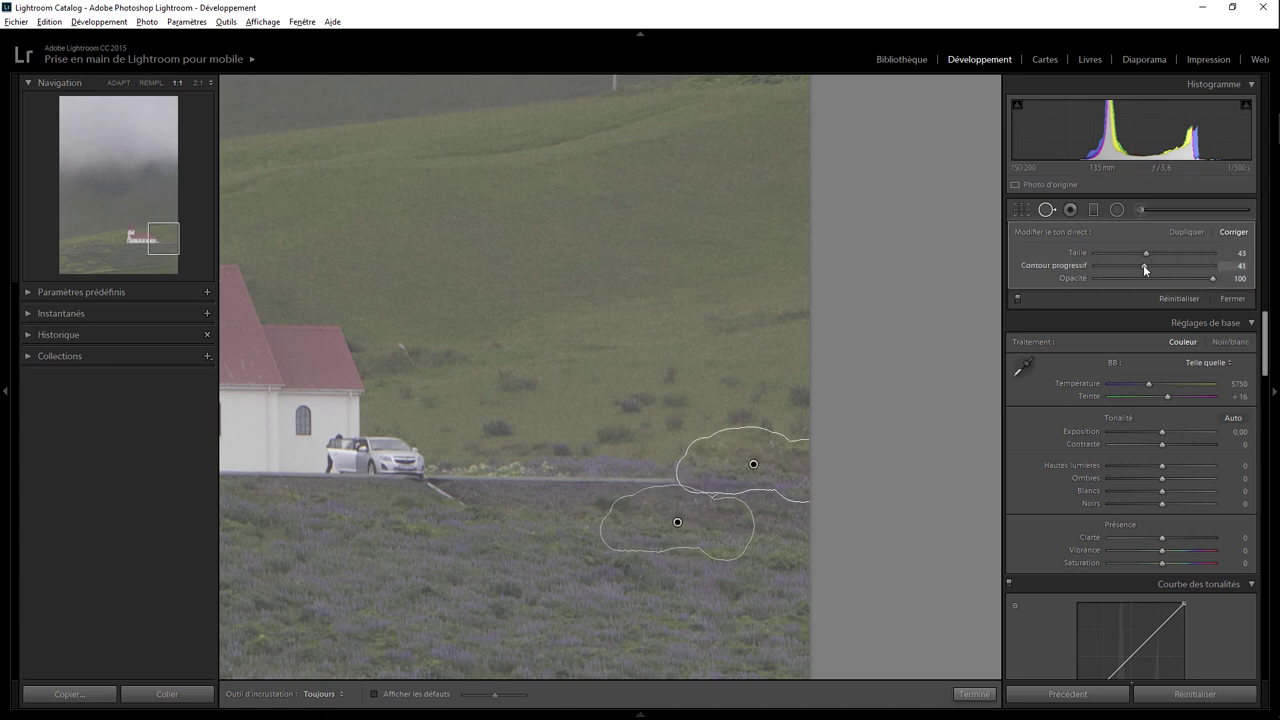
left_click_drag(551, 472, 685, 474)
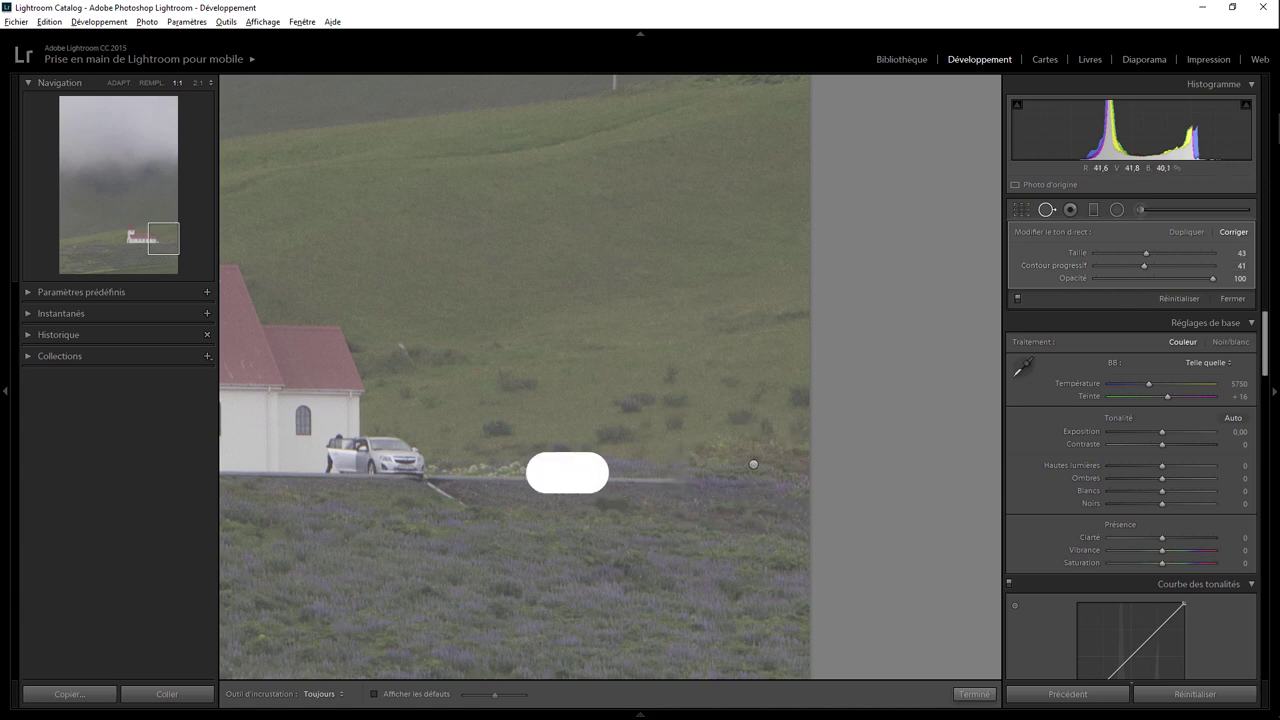
left_click_drag(691, 598, 691, 536)
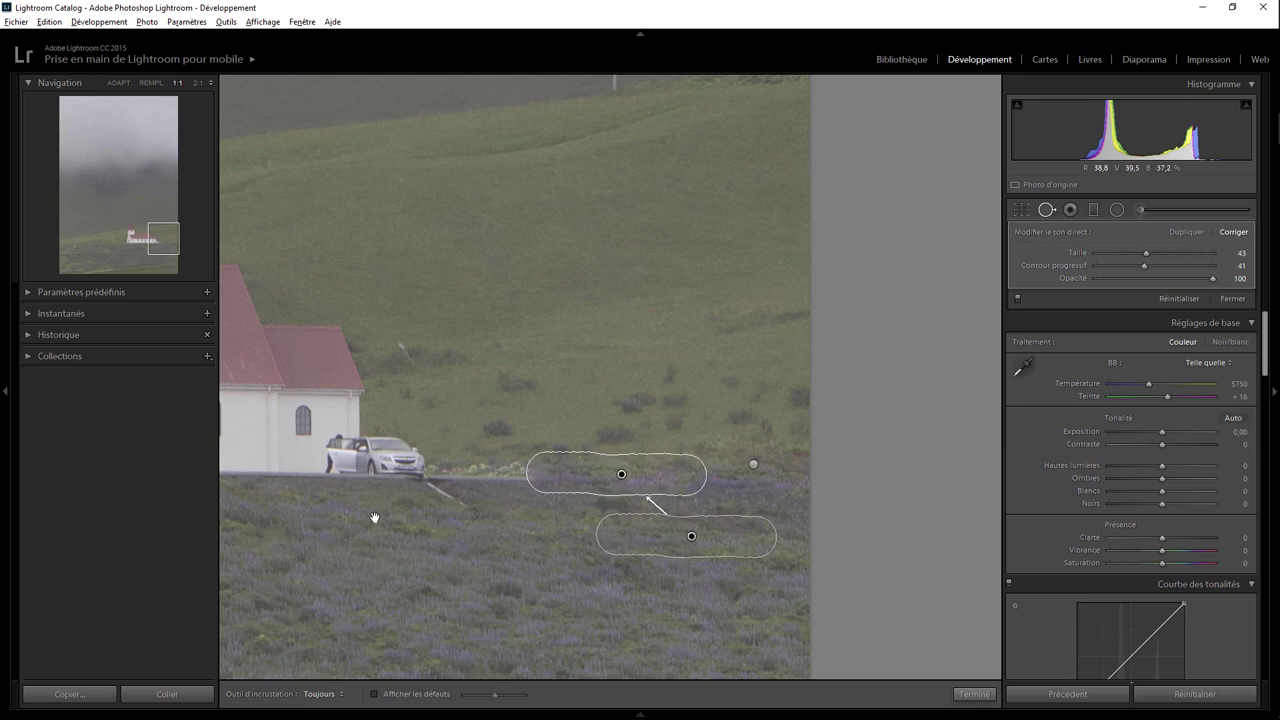
- Brush over the silver car beside the church and switch the patch to Dupliquer (clone) mode
left_click_drag(374, 517, 713, 512)
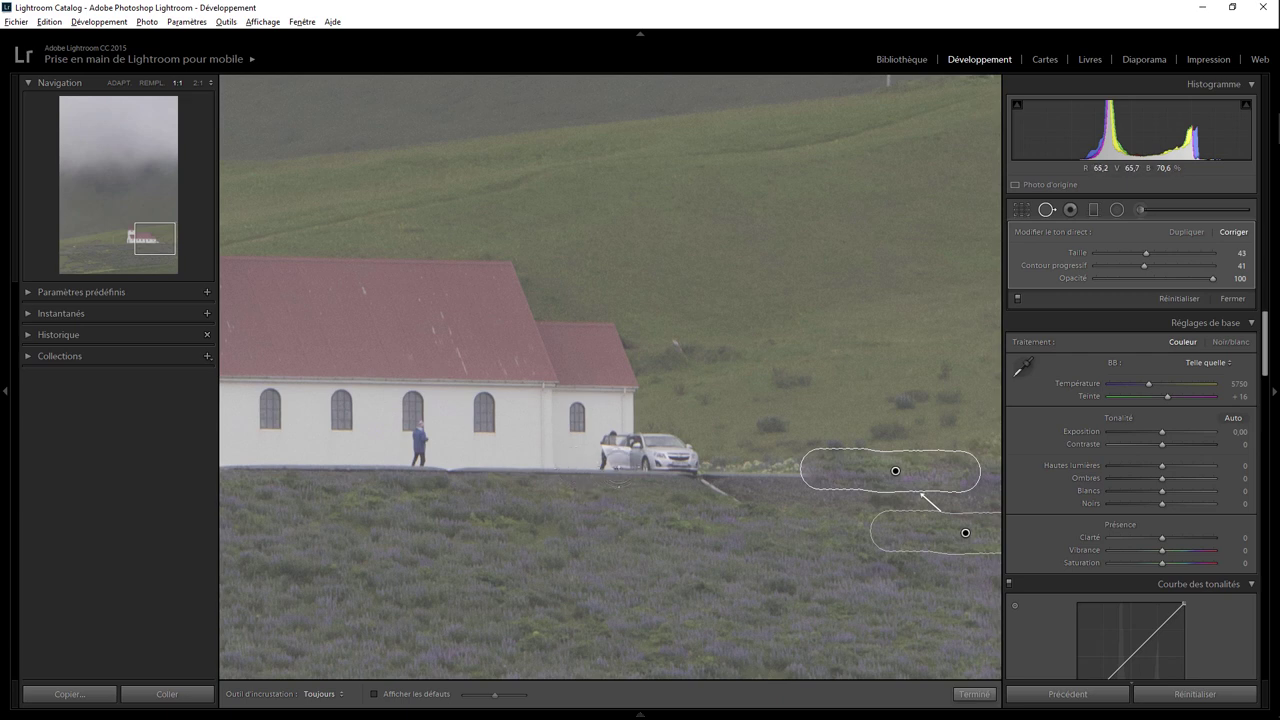
mouse_move(596, 467)
left_mouse_down()
mouse_move(476, 477)
mouse_move(481, 468)
left_mouse_up()
left_click(1186, 231)
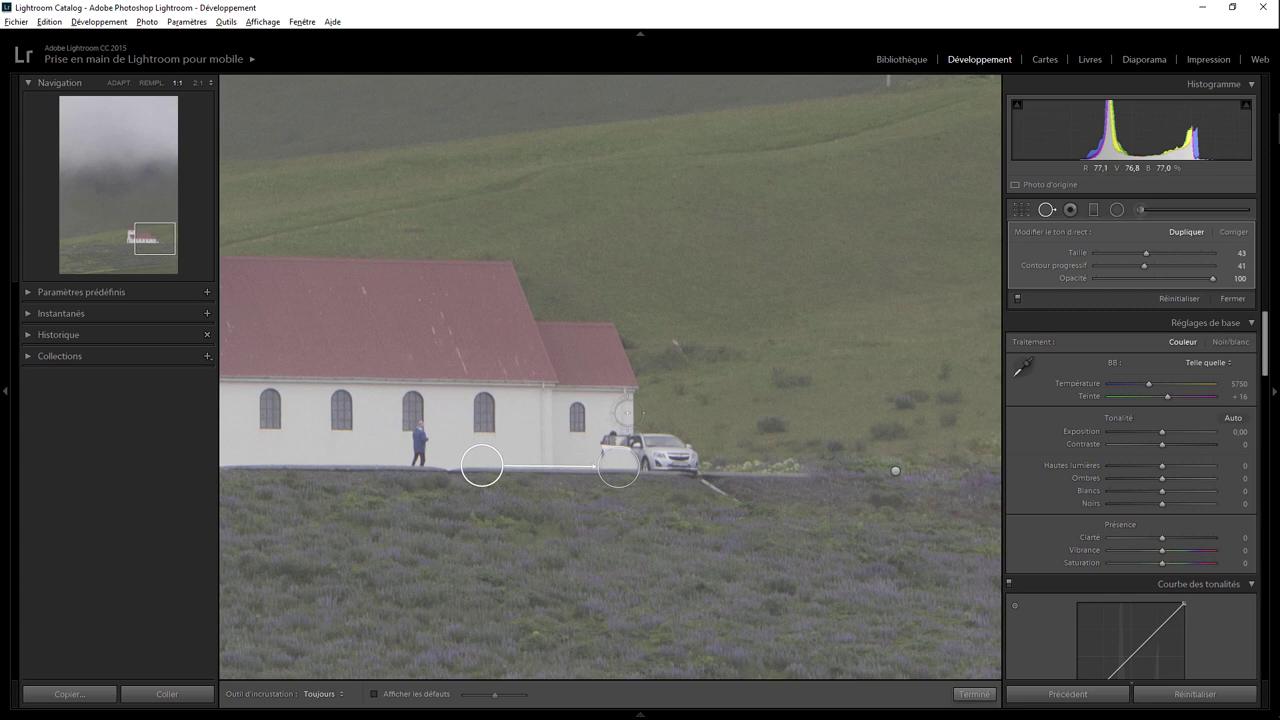
- Clone the white church wall over the silver car, deleting one stray spot
left_click(622, 414)
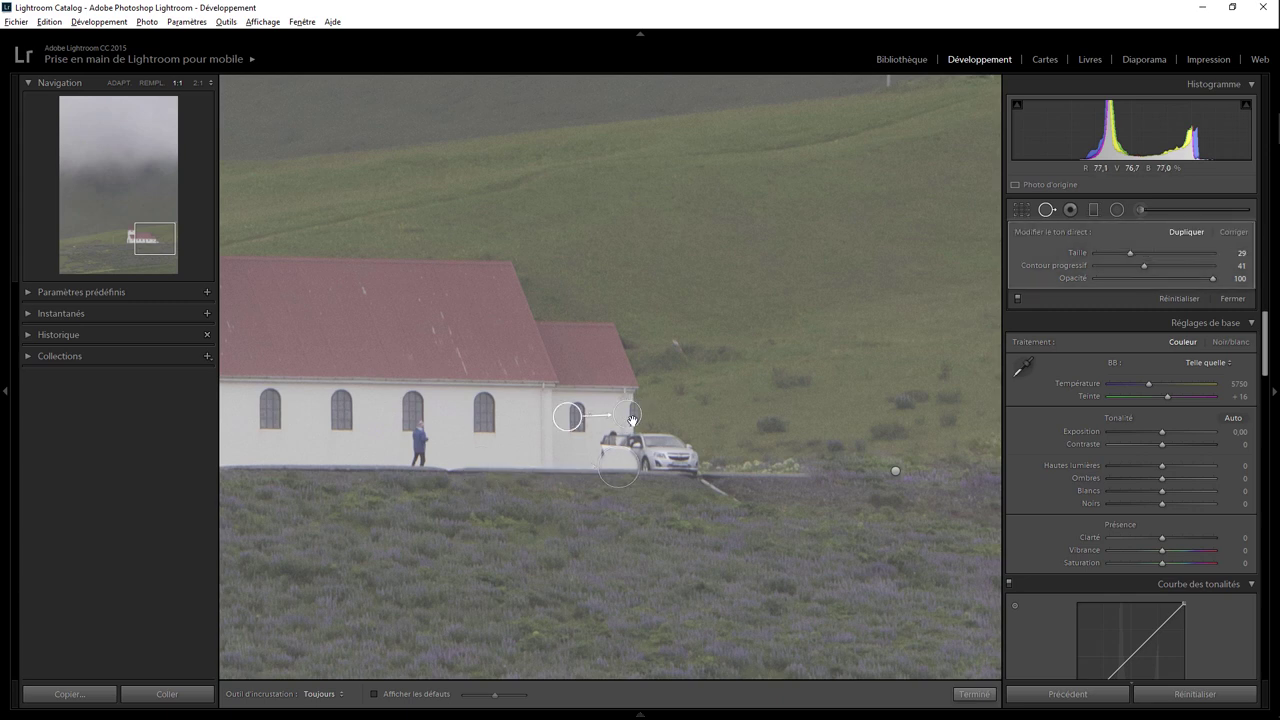
left_click_drag(622, 414, 640, 468)
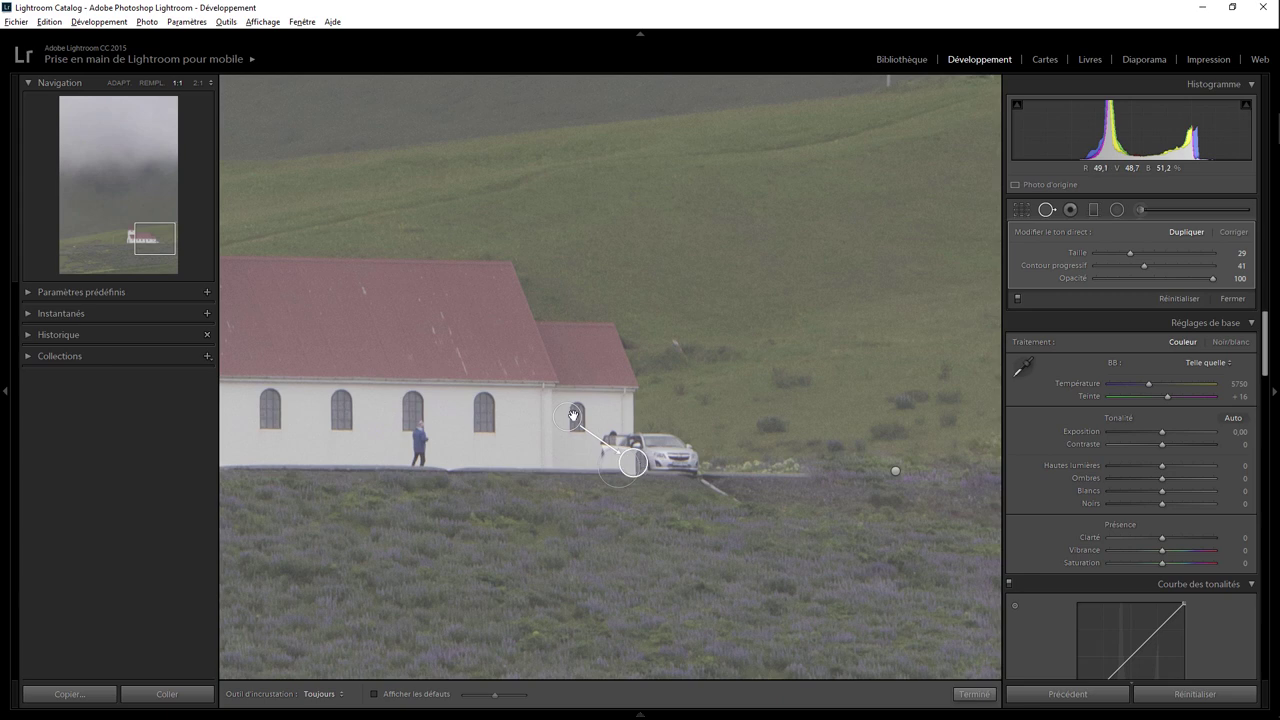
left_click_drag(572, 415, 644, 409)
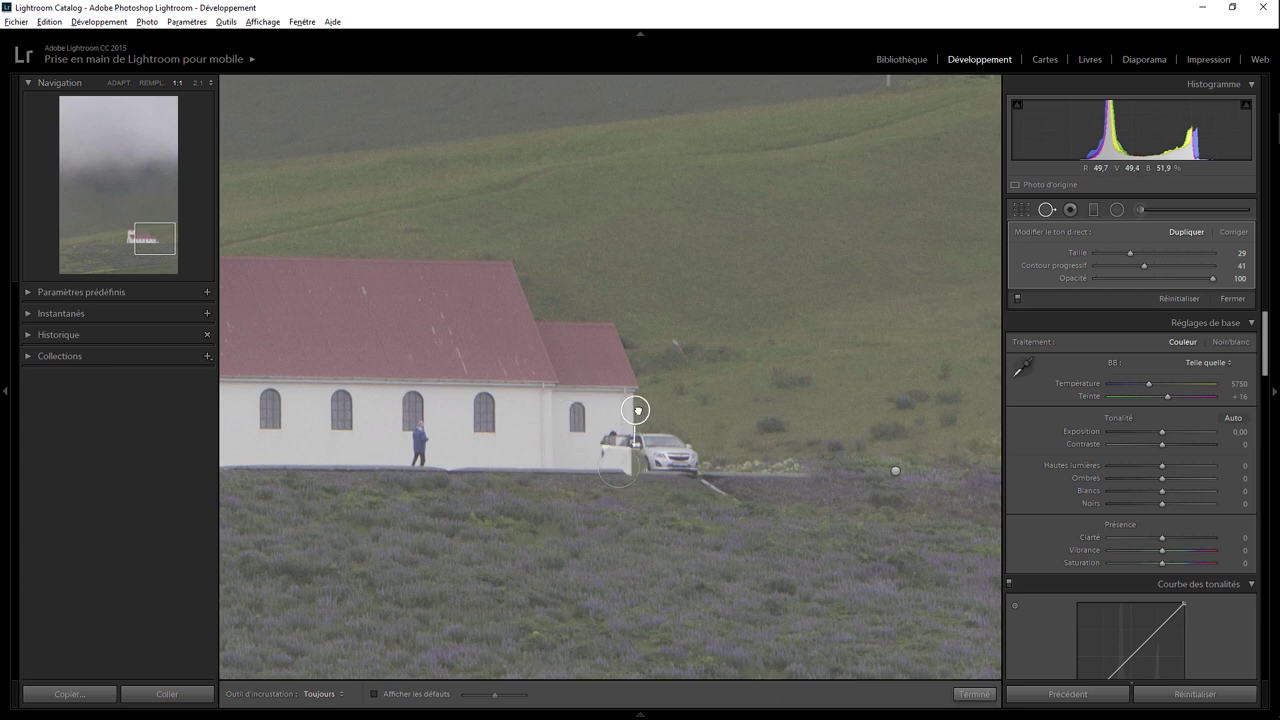
left_click(630, 456)
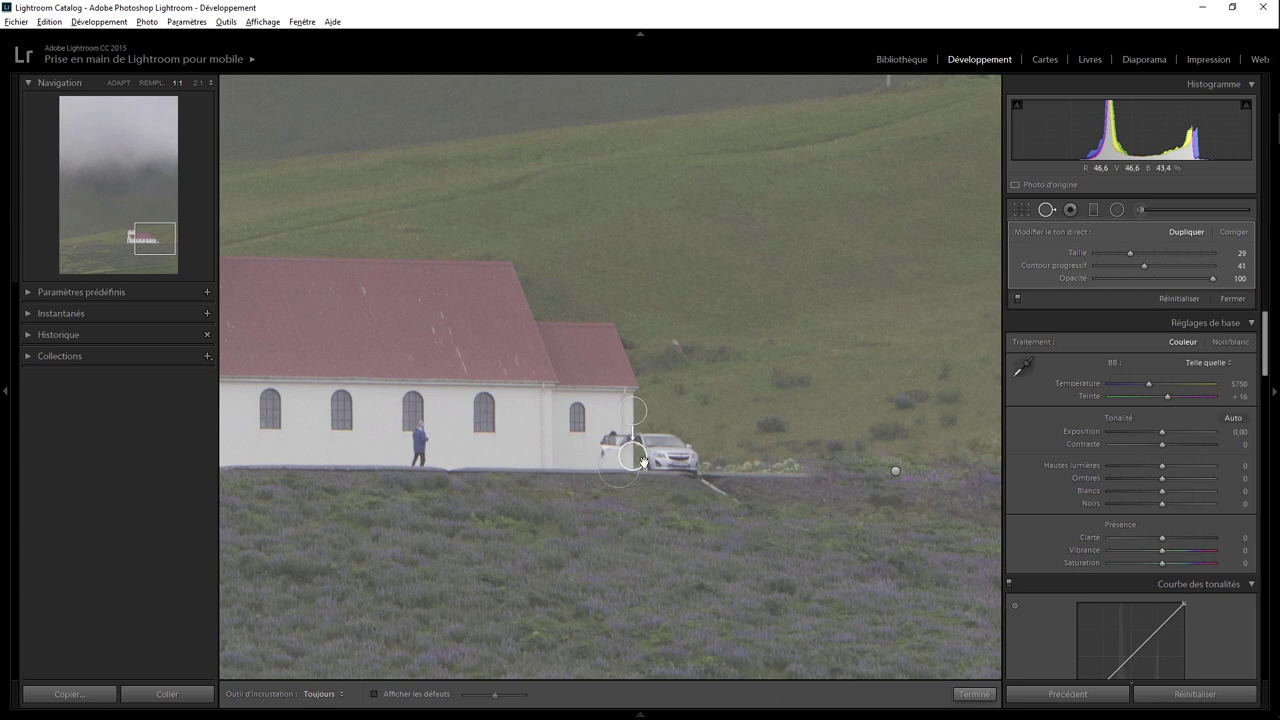
key("Delete")
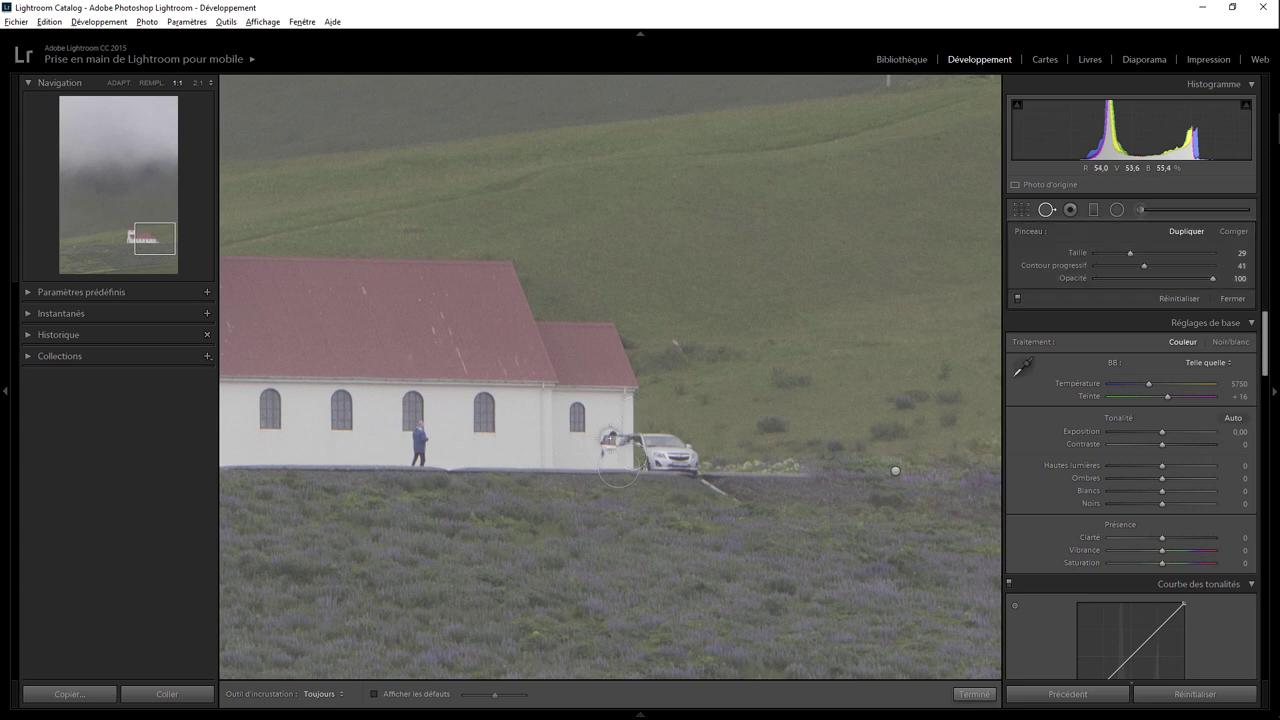
left_click(610, 440)
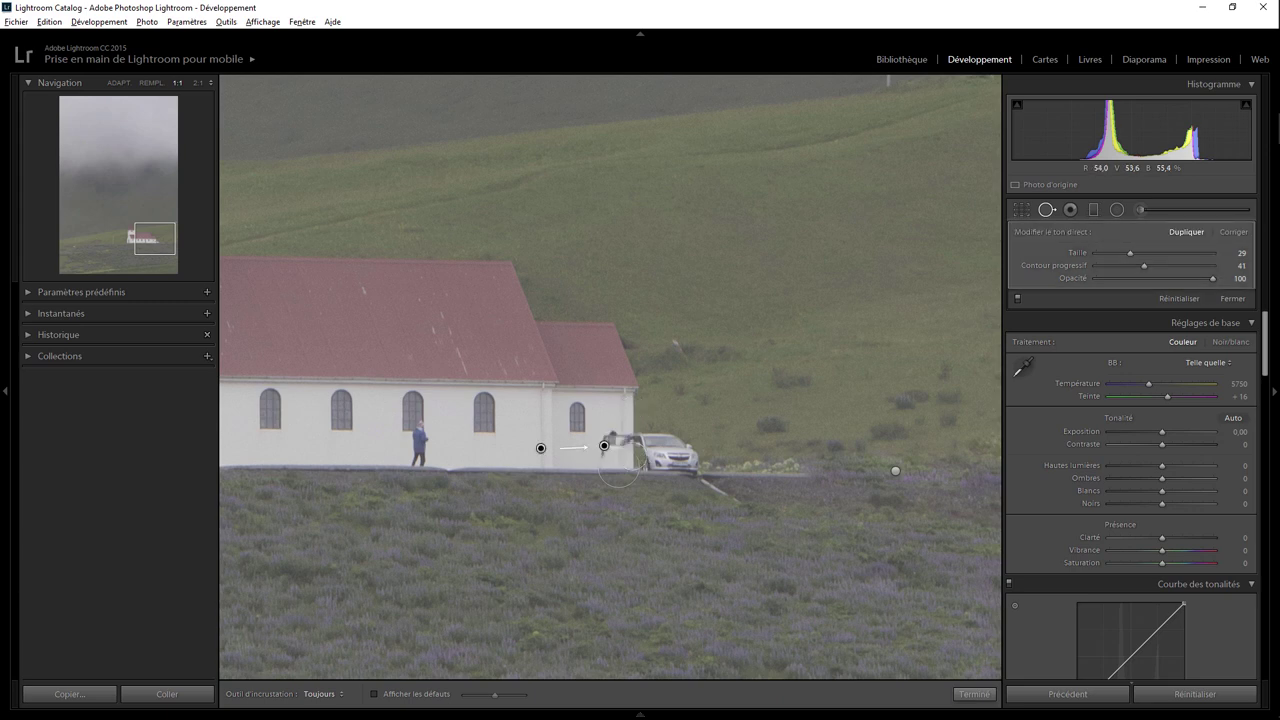
left_click_drag(532, 446, 513, 443)
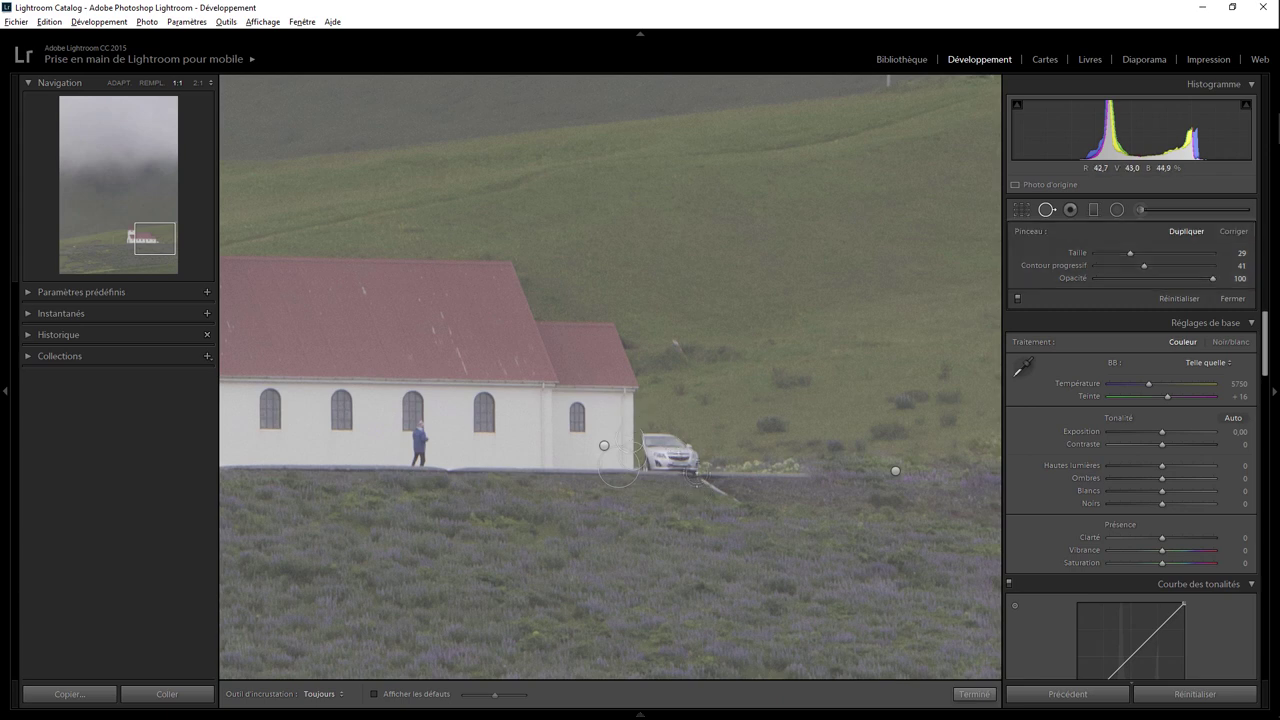
- Cover the rest of the silver car with nearby grass and finish spot removal
mouse_move(695, 478)
left_mouse_down()
mouse_move(682, 432)
mouse_move(656, 474)
mouse_move(650, 432)
left_mouse_up()
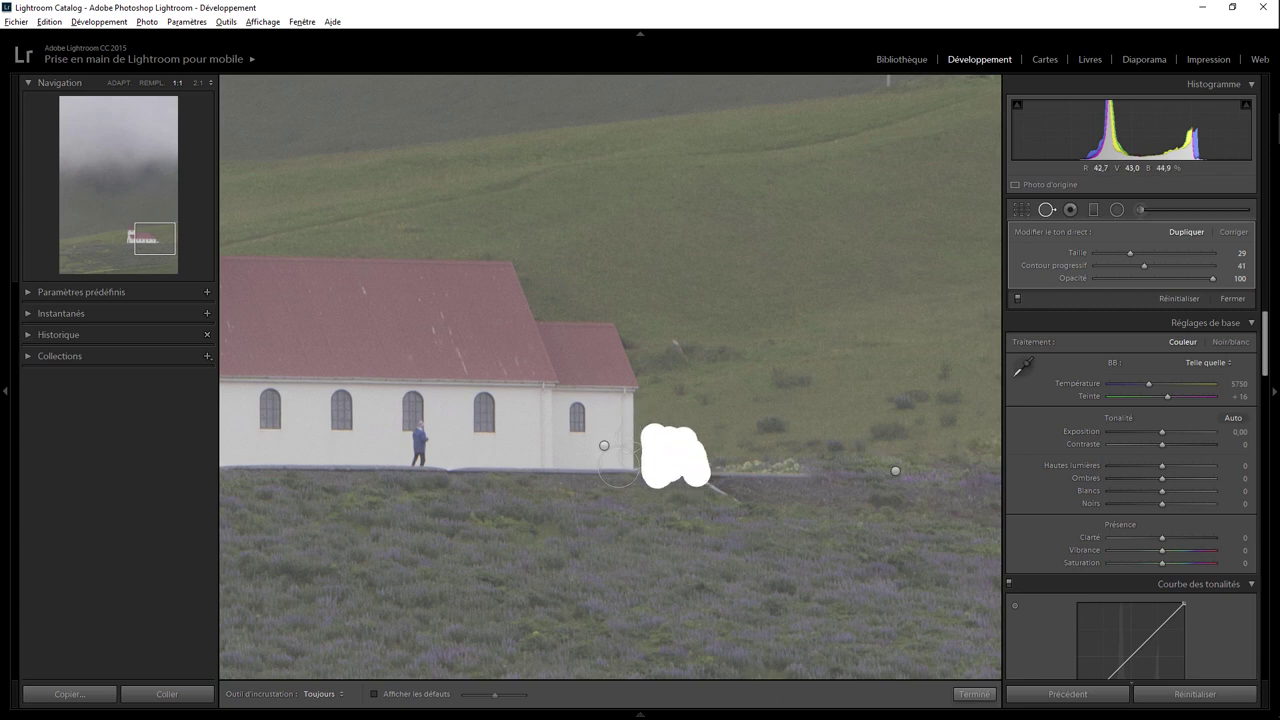
left_click_drag(700, 472, 730, 494)
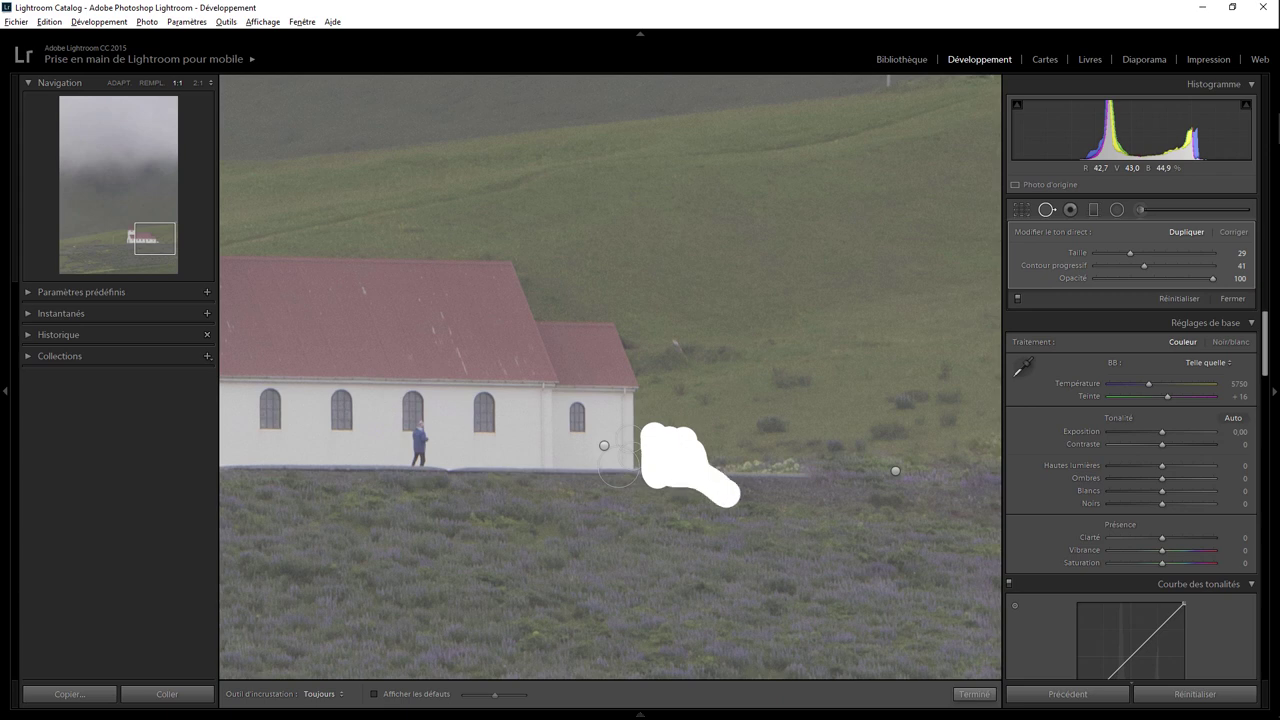
mouse_move(669, 459)
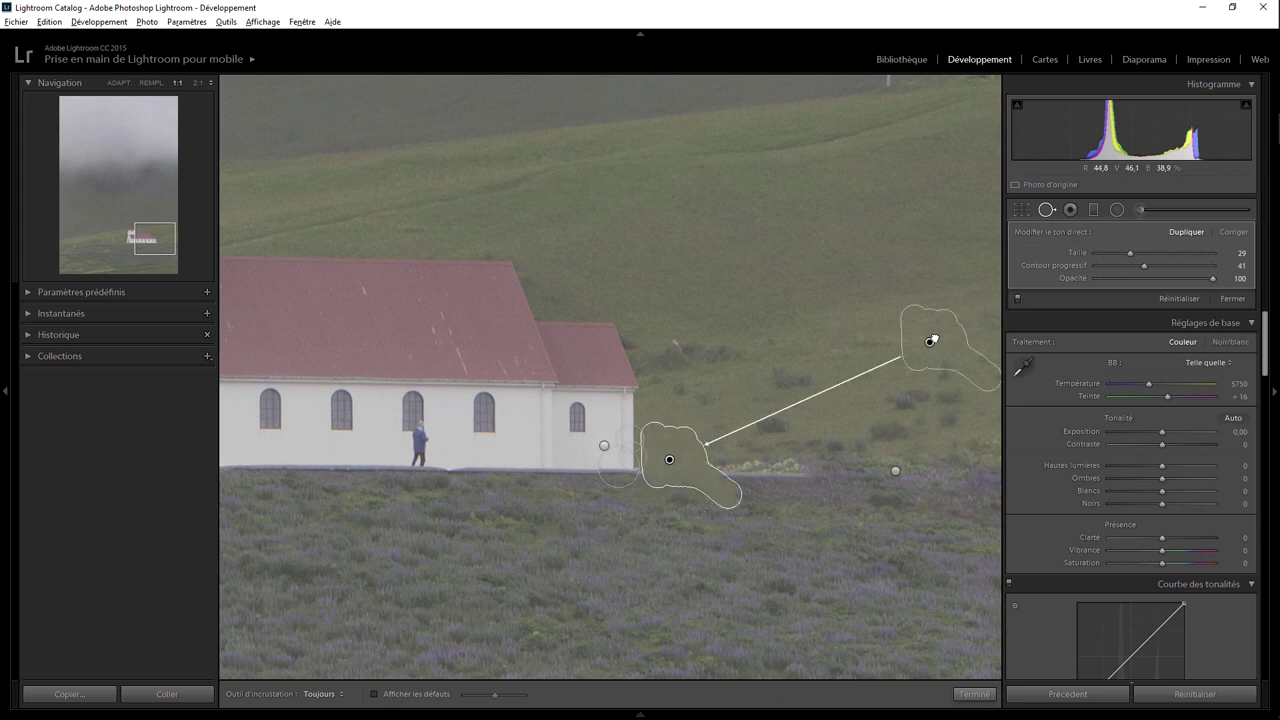
mouse_move(930, 337)
left_mouse_down()
mouse_move(800, 480)
mouse_move(772, 461)
left_mouse_up()
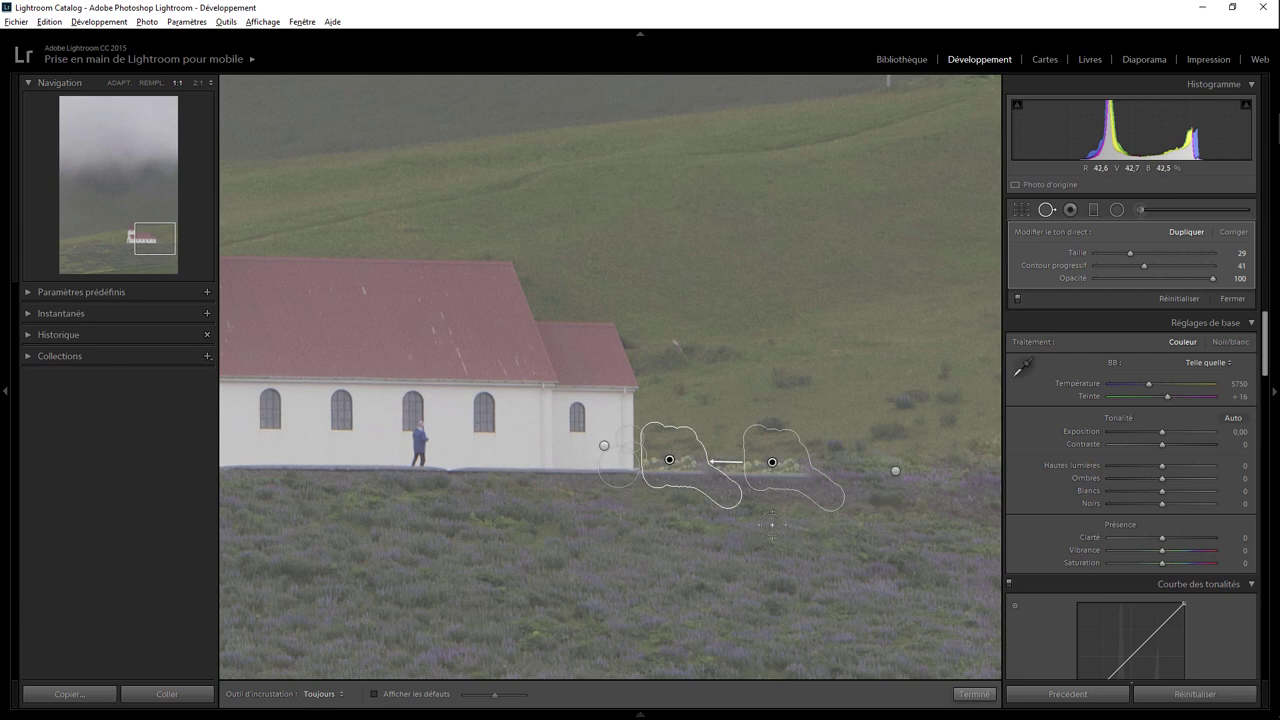
left_click(974, 694)
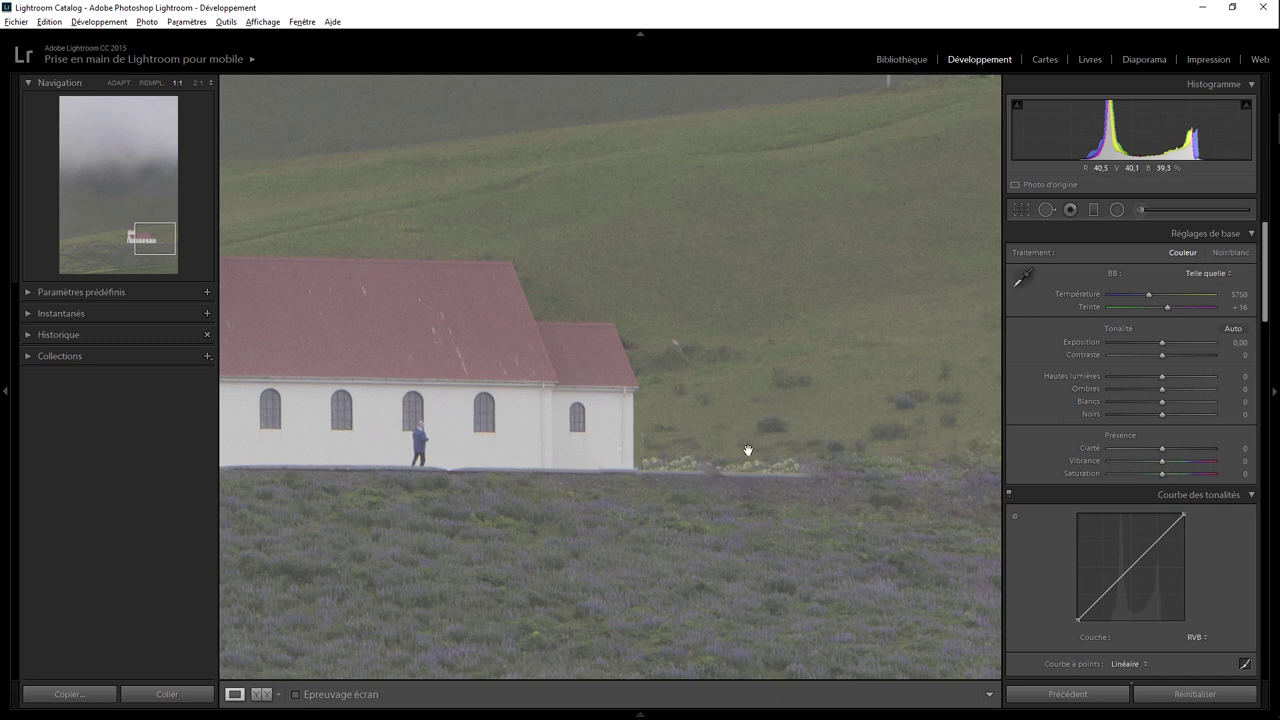
- Patch the road strip right of the church with texture sampled from the lavender field below
left_click(1052, 212)
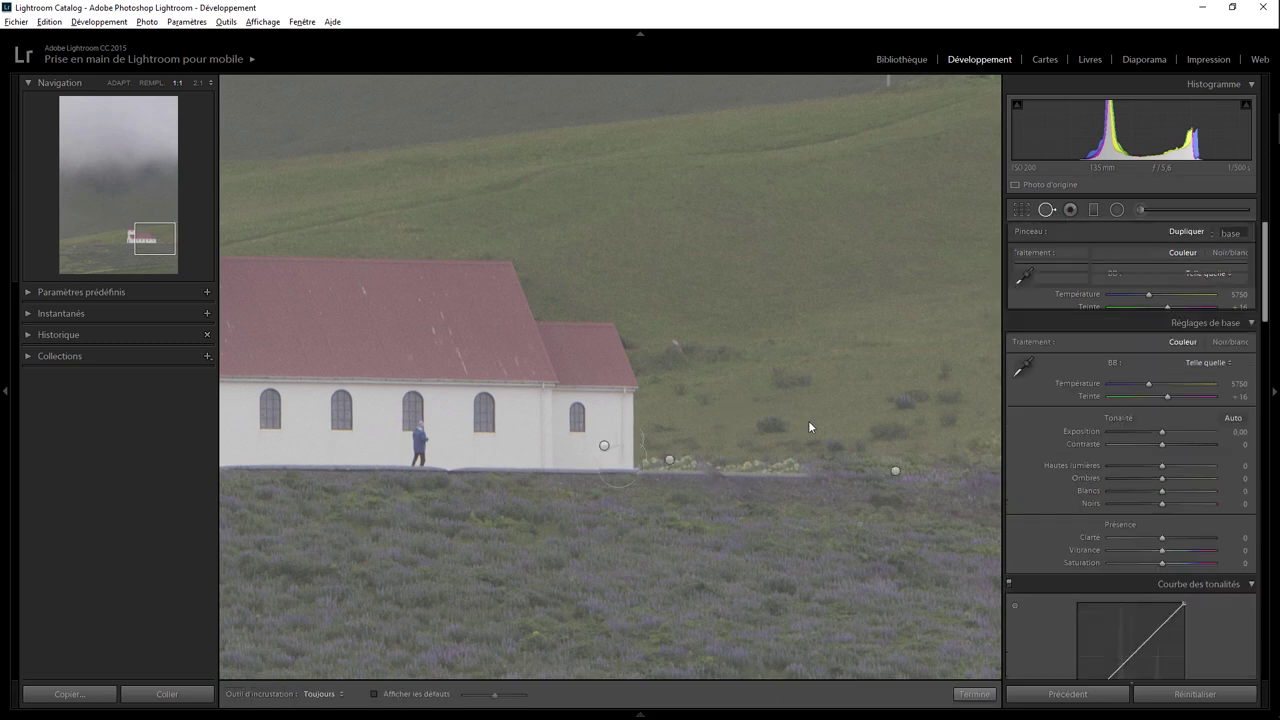
left_click_drag(665, 507, 810, 508)
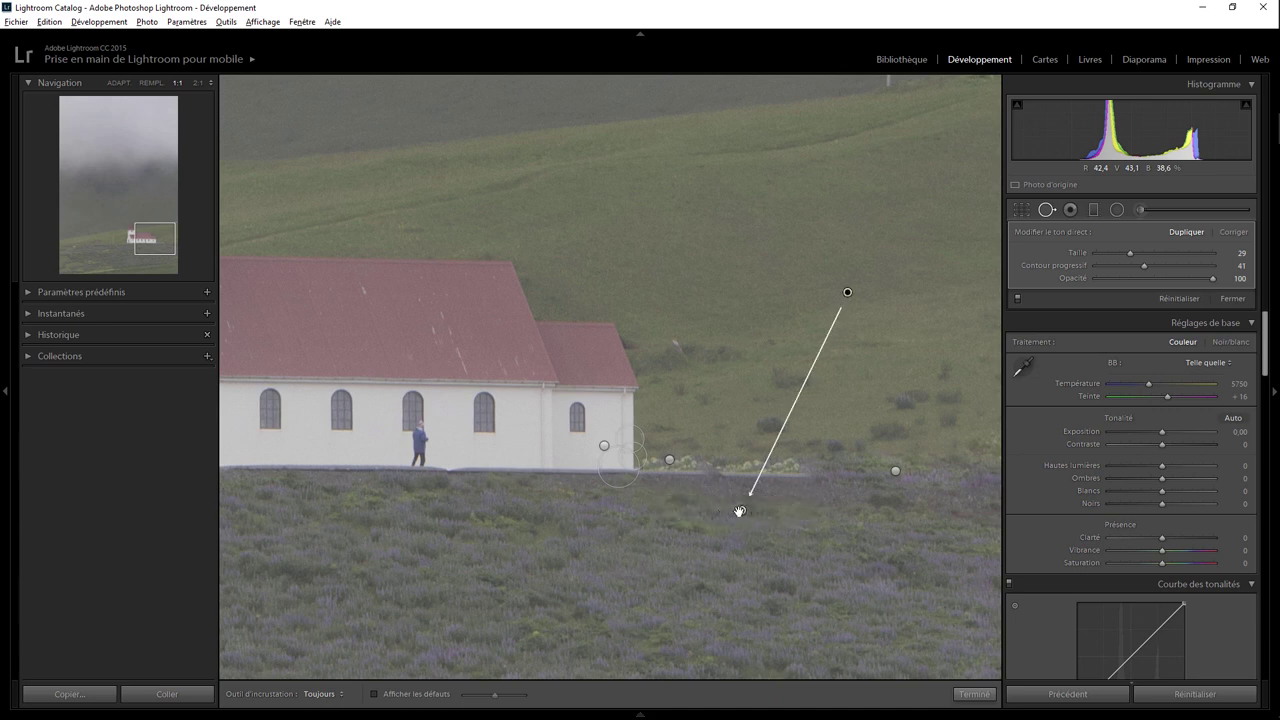
left_click_drag(731, 493, 731, 475)
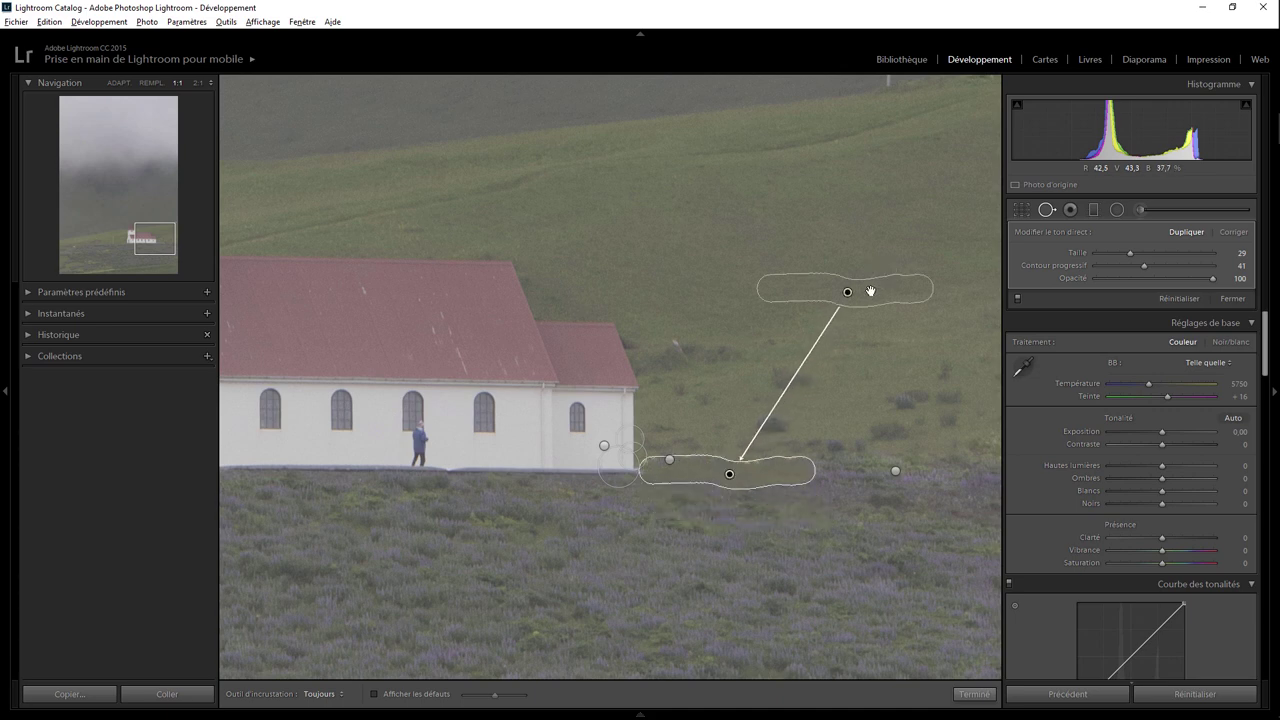
left_click_drag(870, 291, 827, 509)
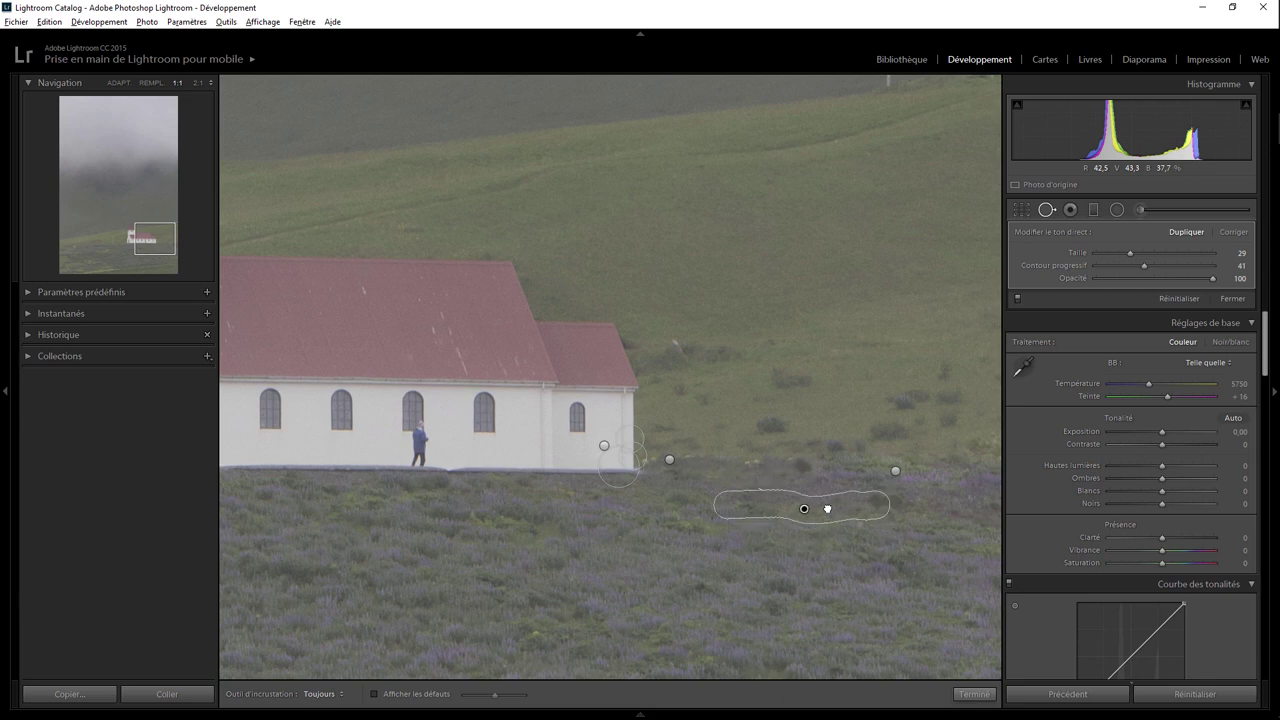
left_click(968, 694)
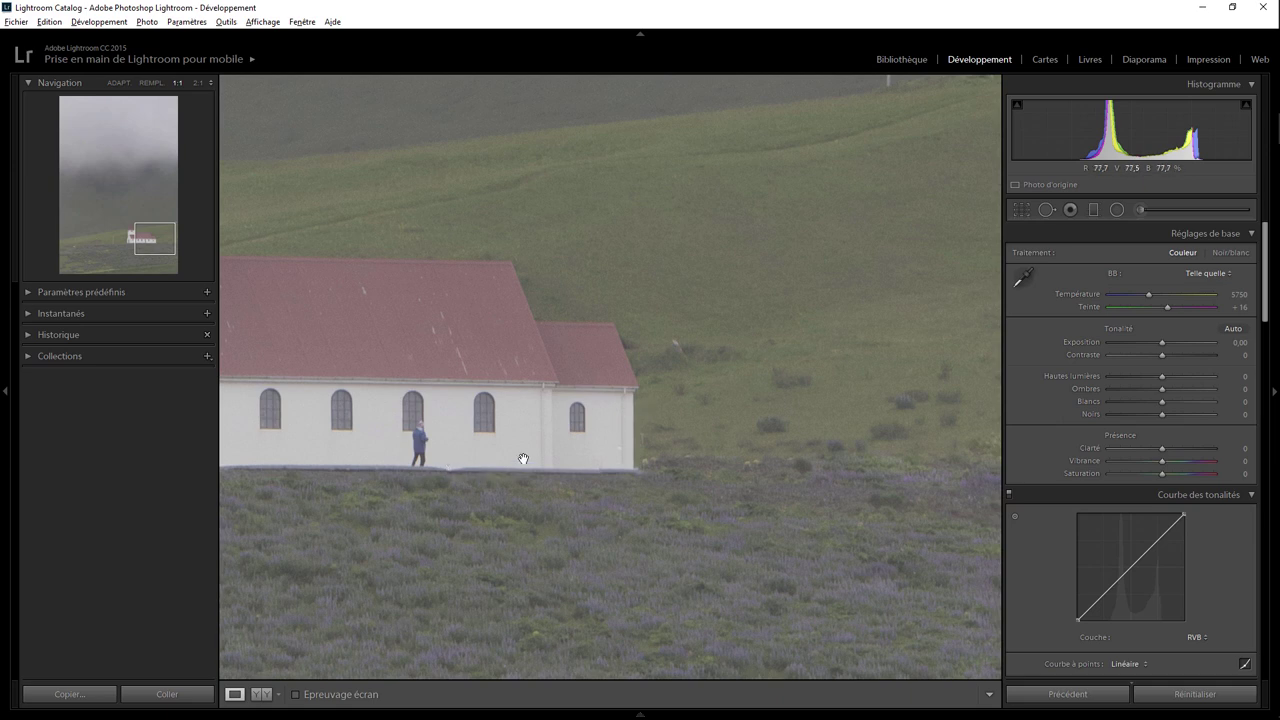
key("z")
key("z")
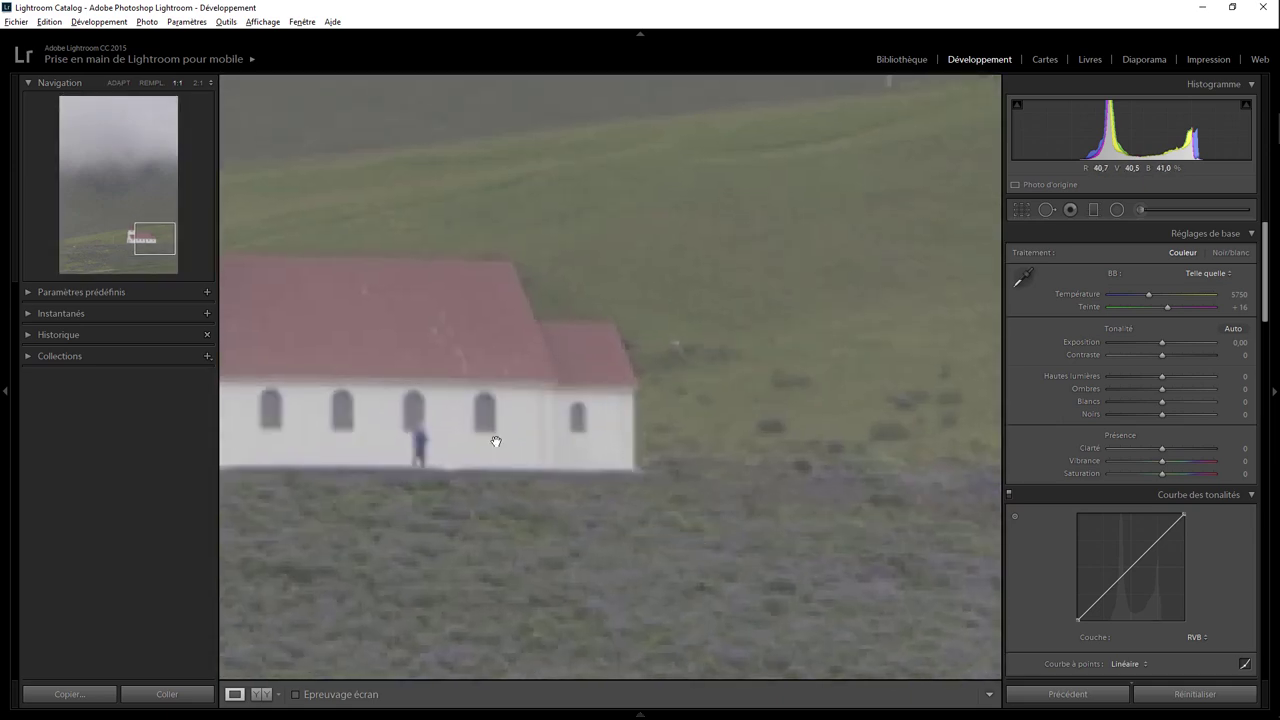
- Heal away the person standing beside the church, sourcing from cleaner wall
left_click_drag(403, 423, 537, 423)
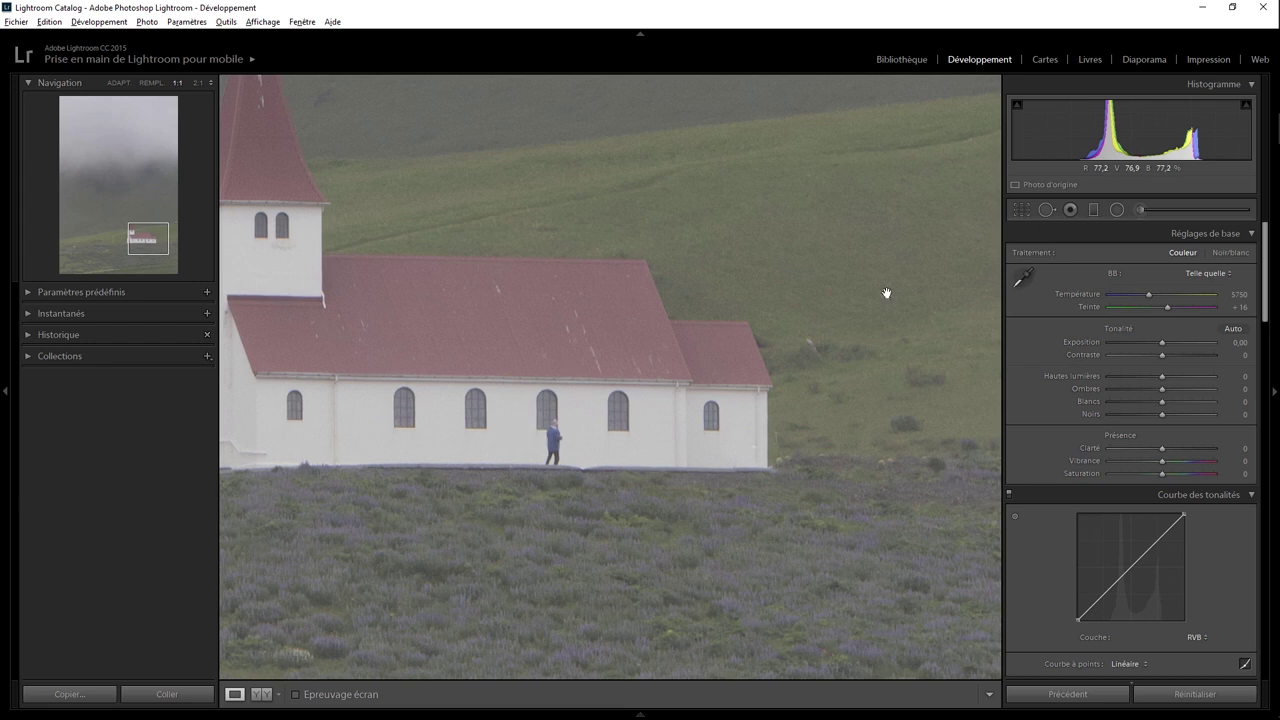
left_click(1046, 209)
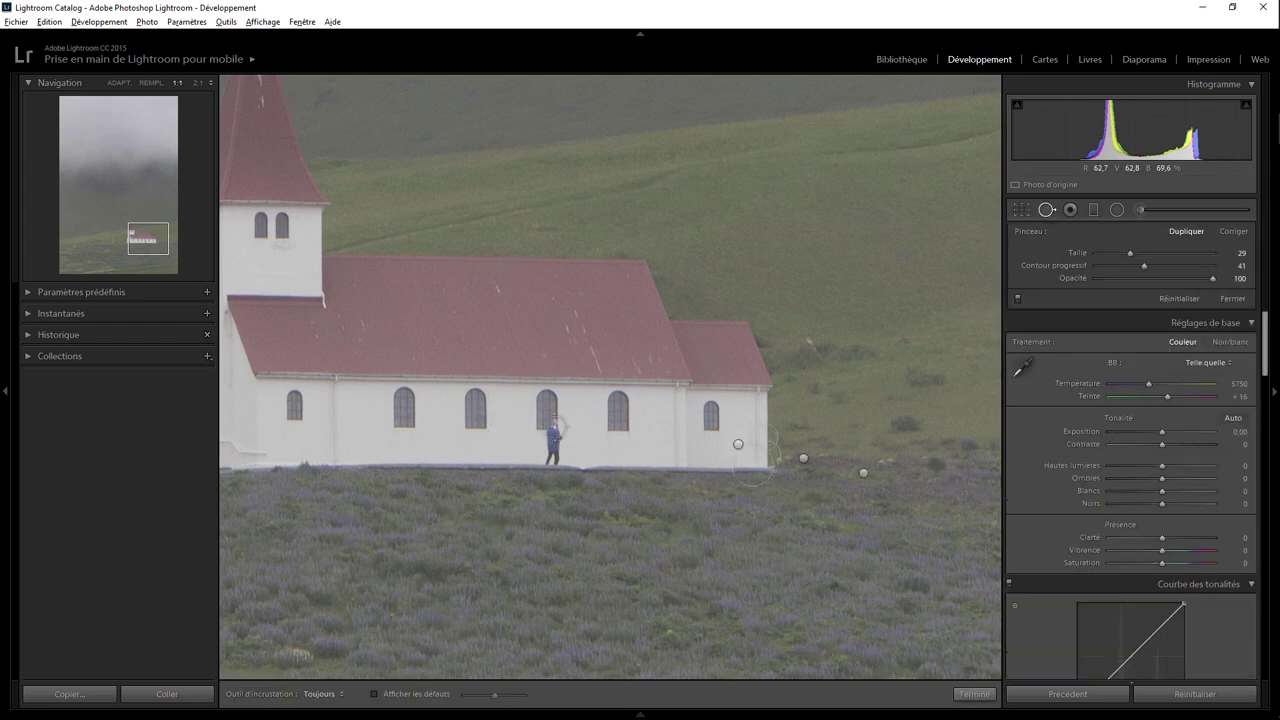
left_click_drag(554, 426, 554, 462)
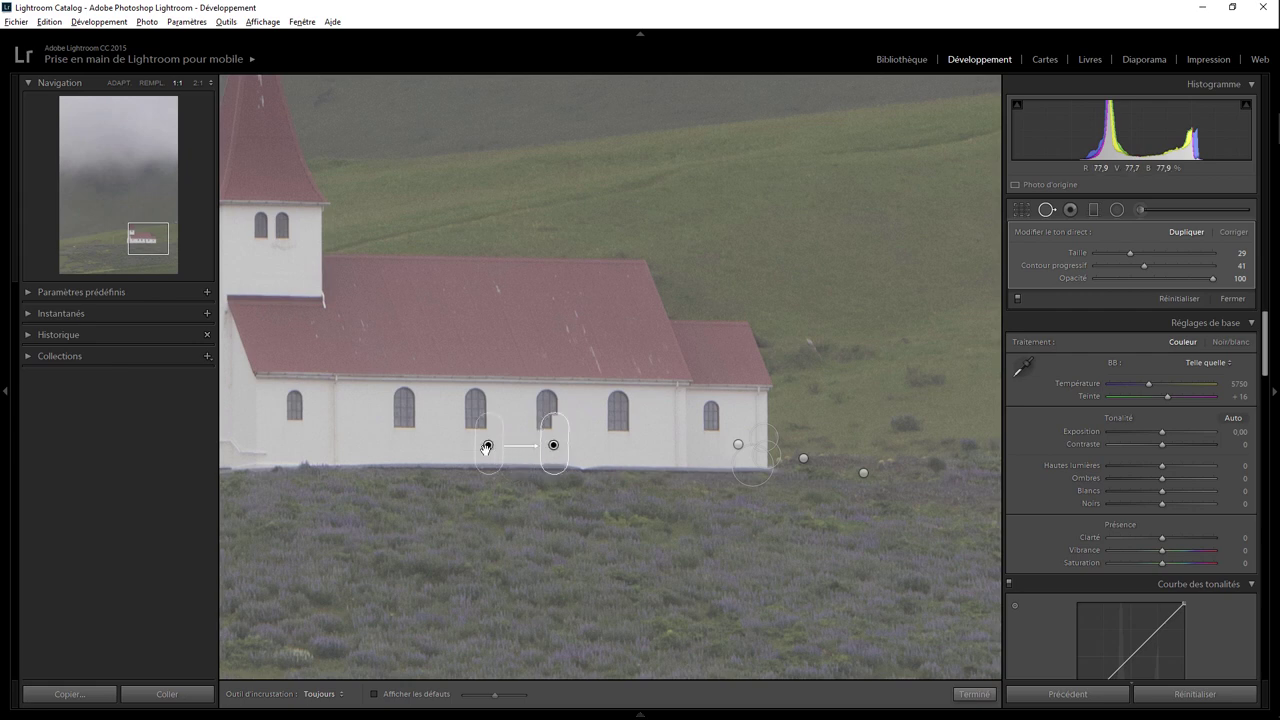
left_click_drag(488, 446, 482, 444)
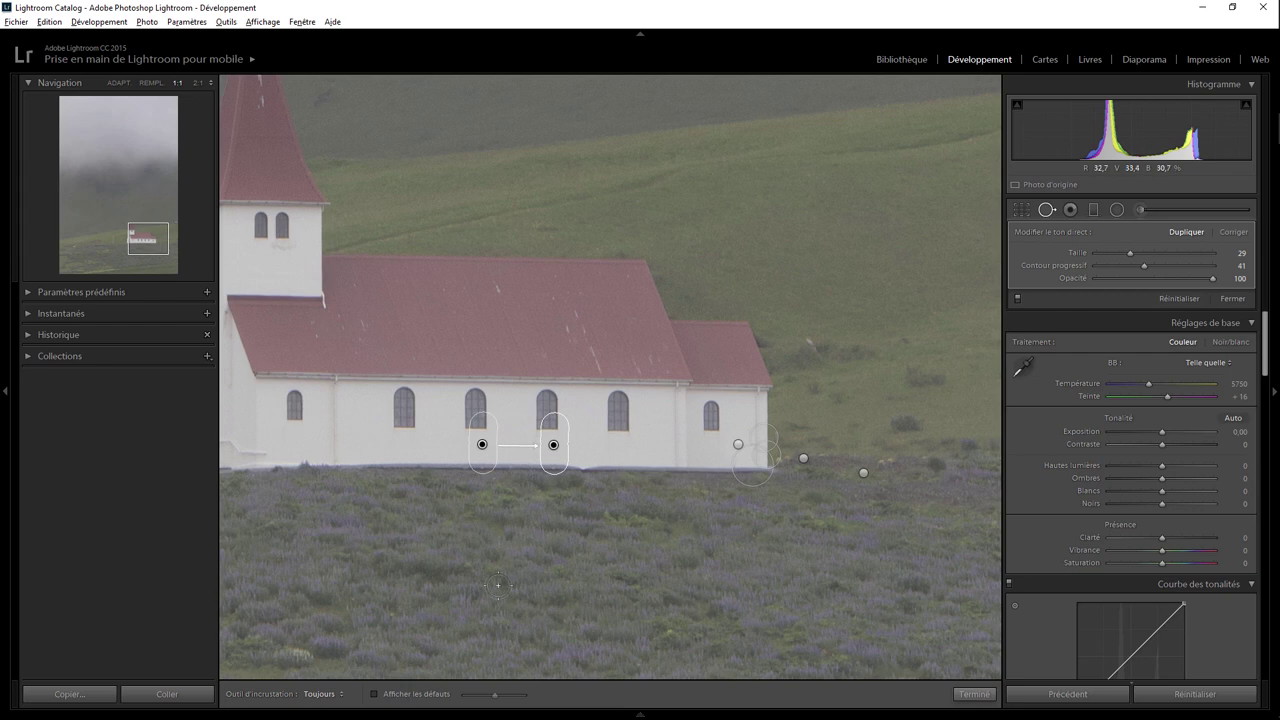
- Paint out the three lamp posts along the hillside
left_click_drag(420, 574, 902, 502)
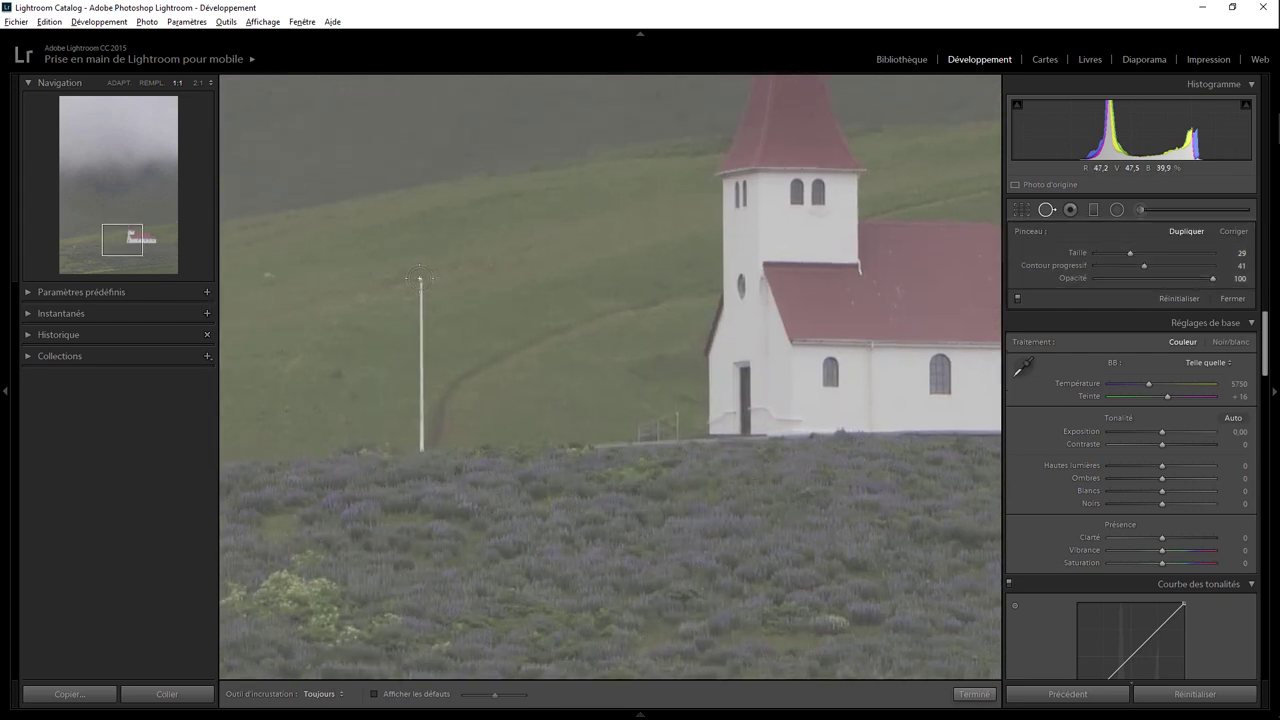
left_click_drag(424, 281, 420, 458)
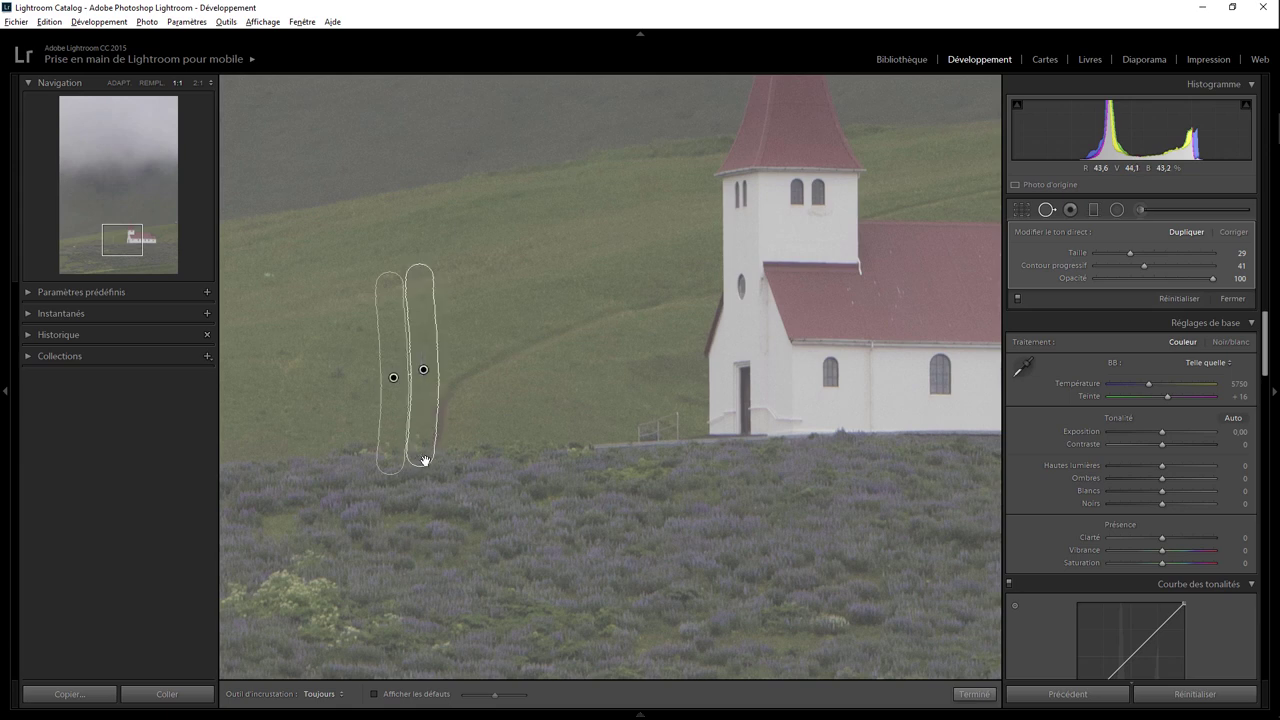
left_click_drag(357, 524, 711, 479)
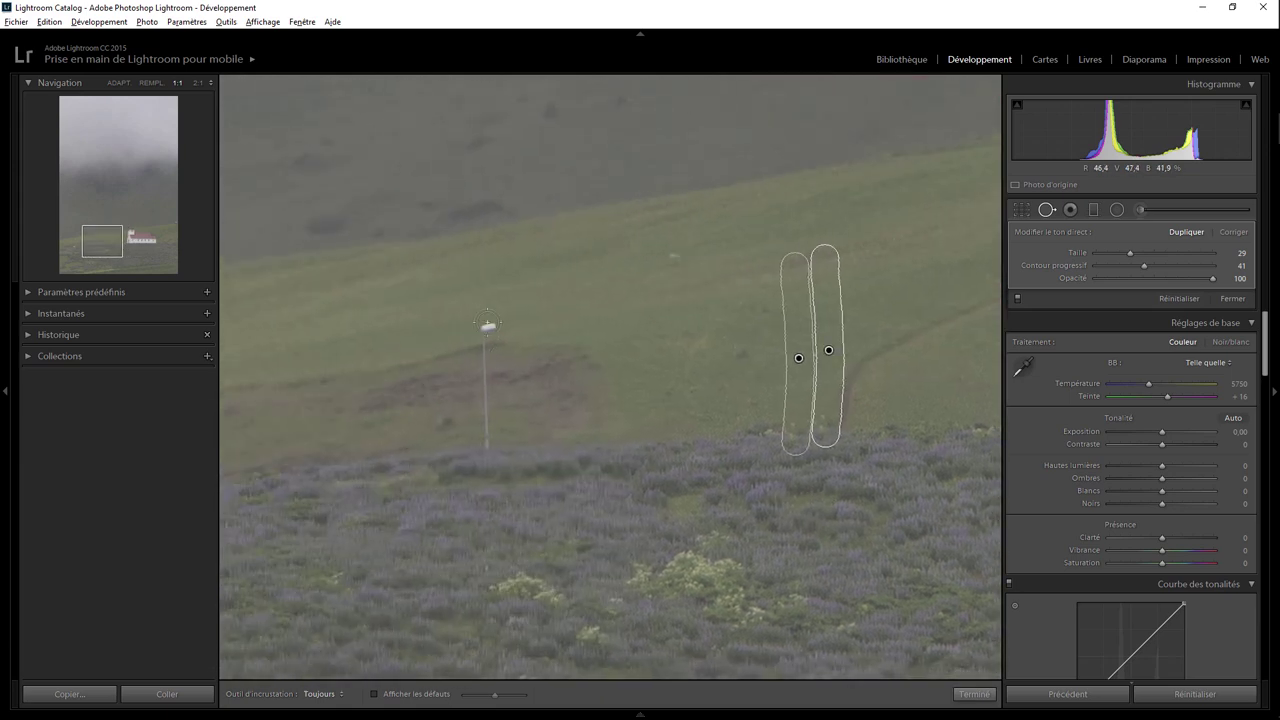
left_click_drag(488, 323, 487, 462)
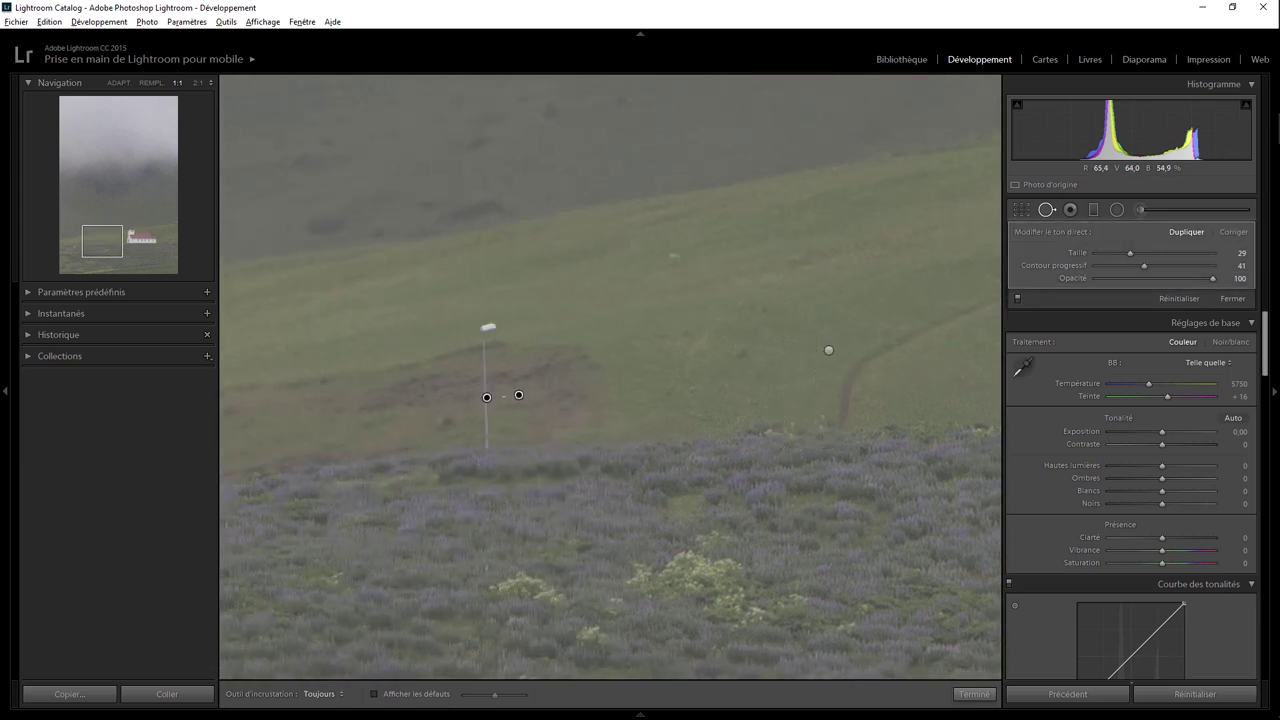
left_click_drag(422, 500, 740, 472)
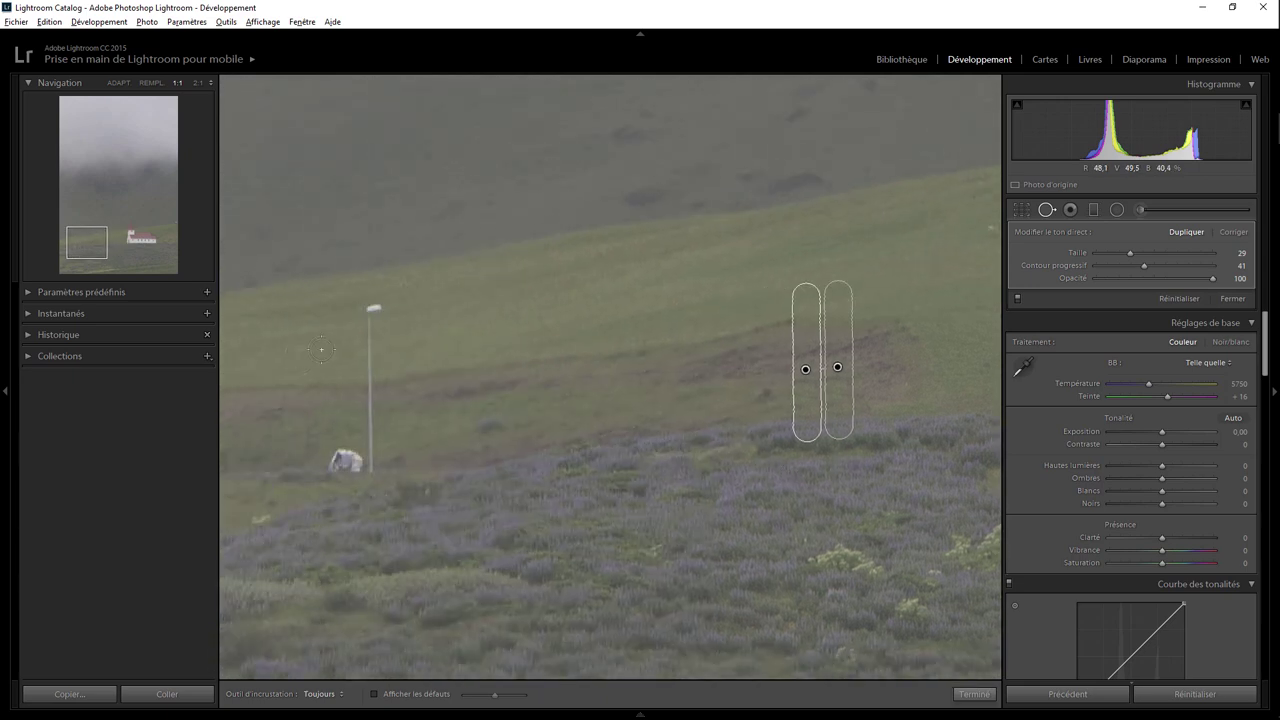
left_click_drag(374, 307, 336, 476)
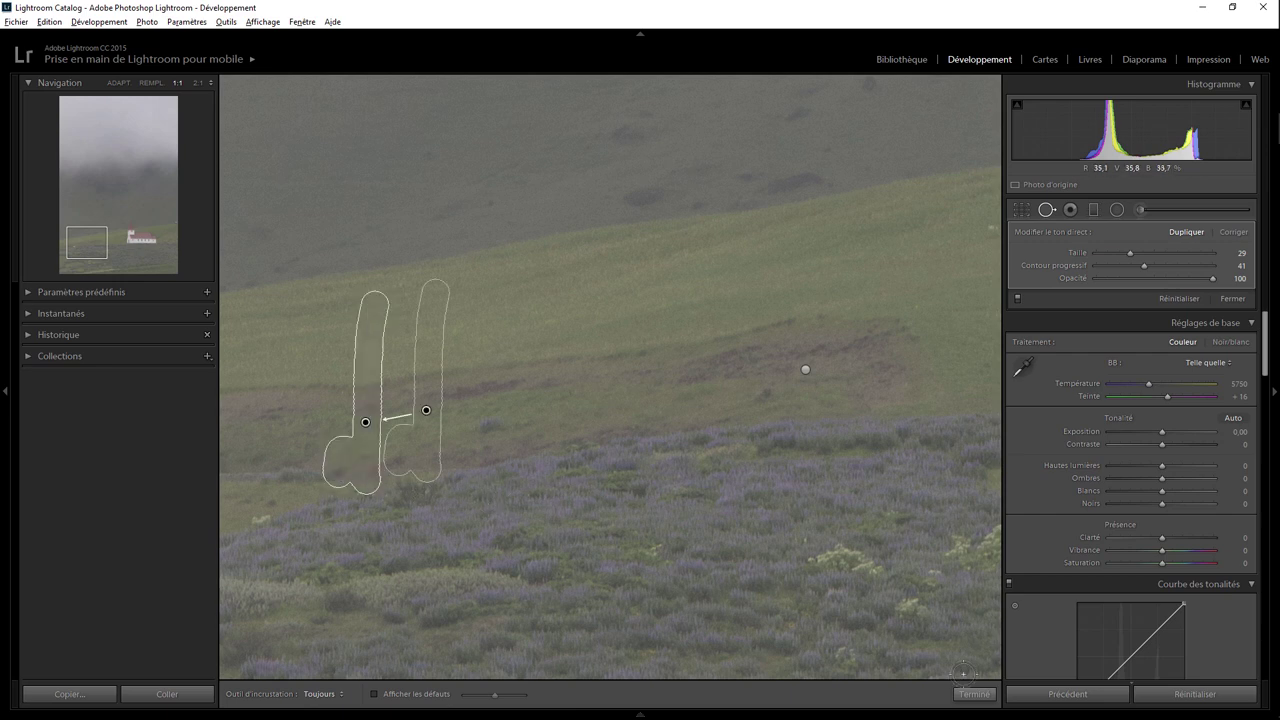
key("q")
- Heal away the car on the hillside above the church using matching grass
left_click(600, 377)
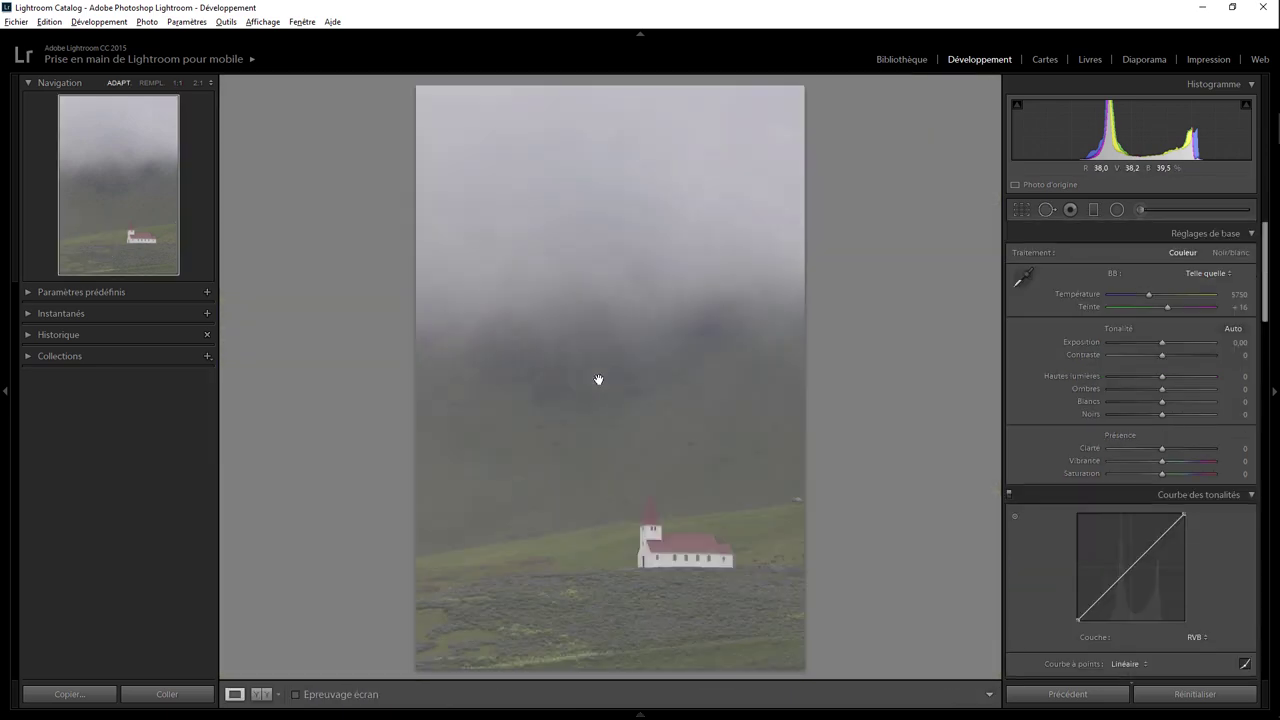
left_click(795, 497)
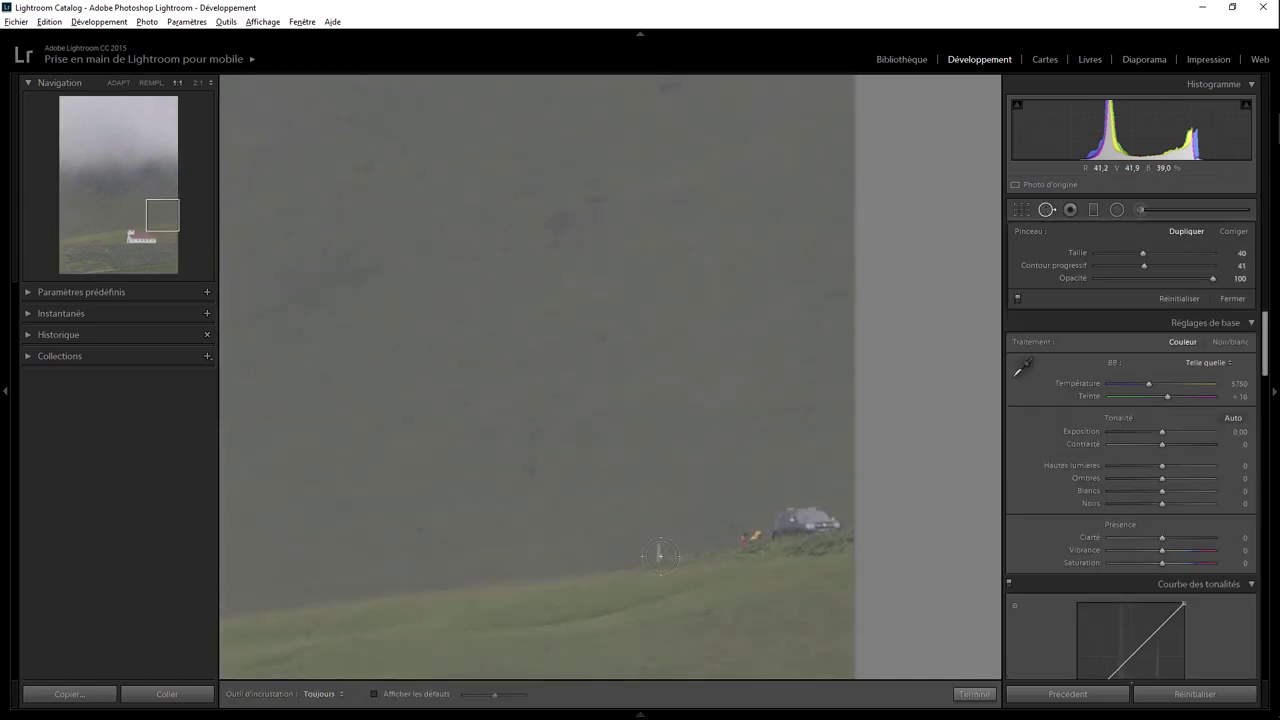
left_click_drag(656, 556, 760, 533)
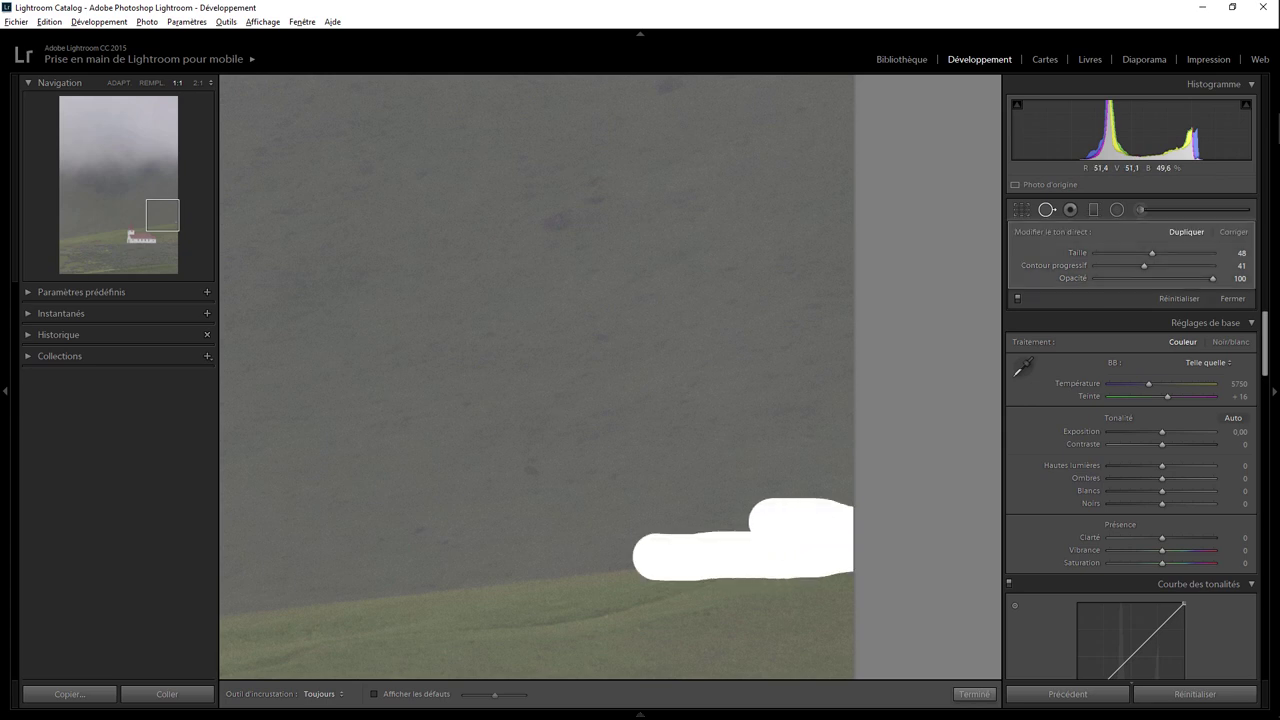
left_click_drag(267, 566, 310, 604)
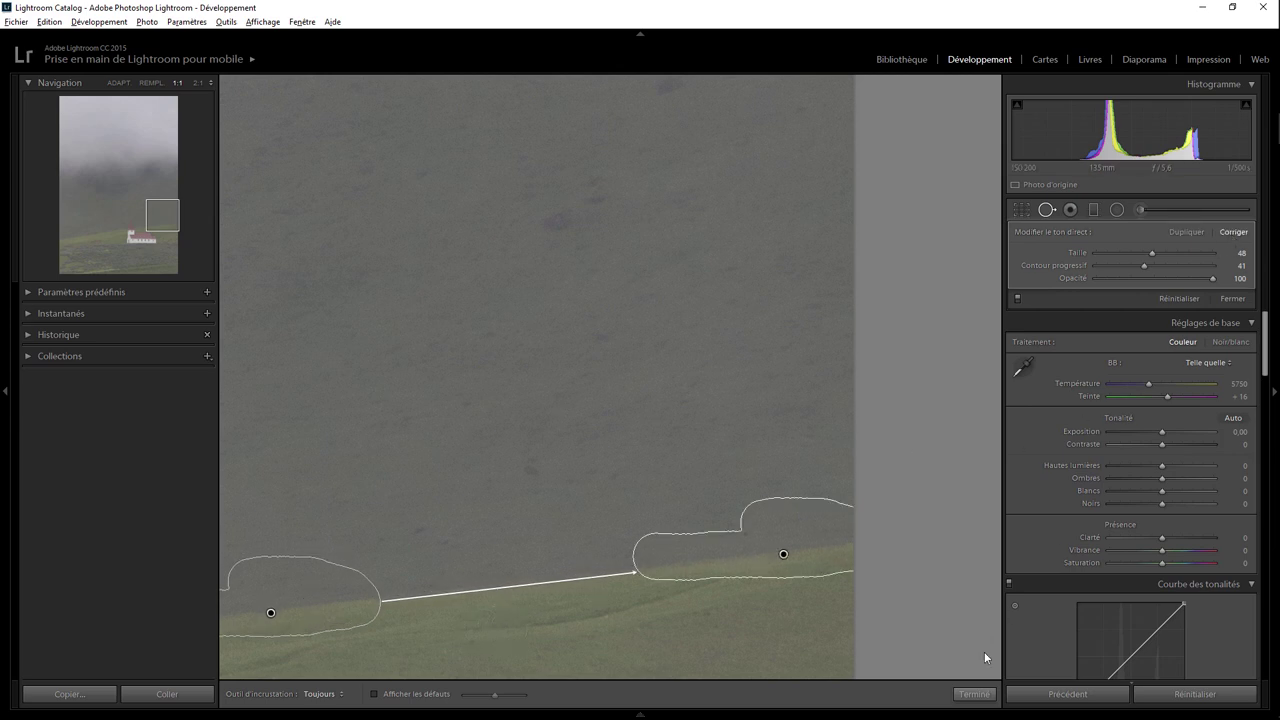
left_click(975, 694)
- Inspect the slope near the church and heal a small blemish there
left_click(731, 583)
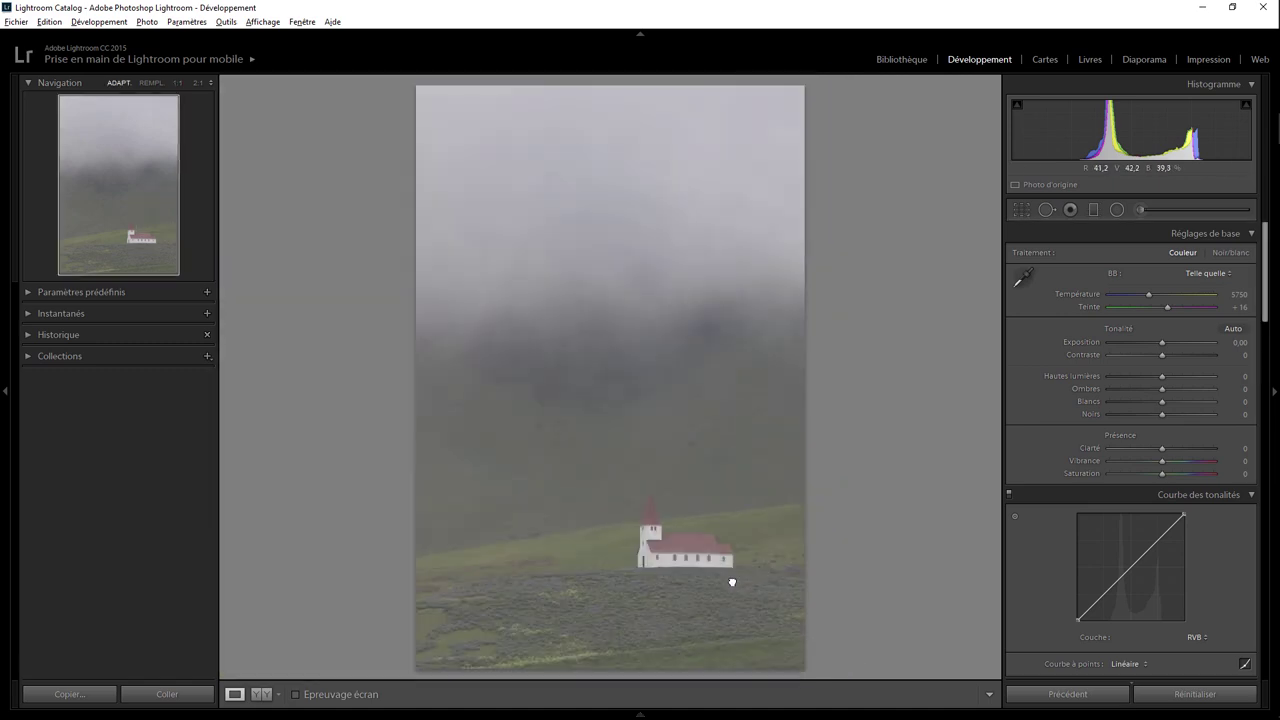
left_click(585, 560)
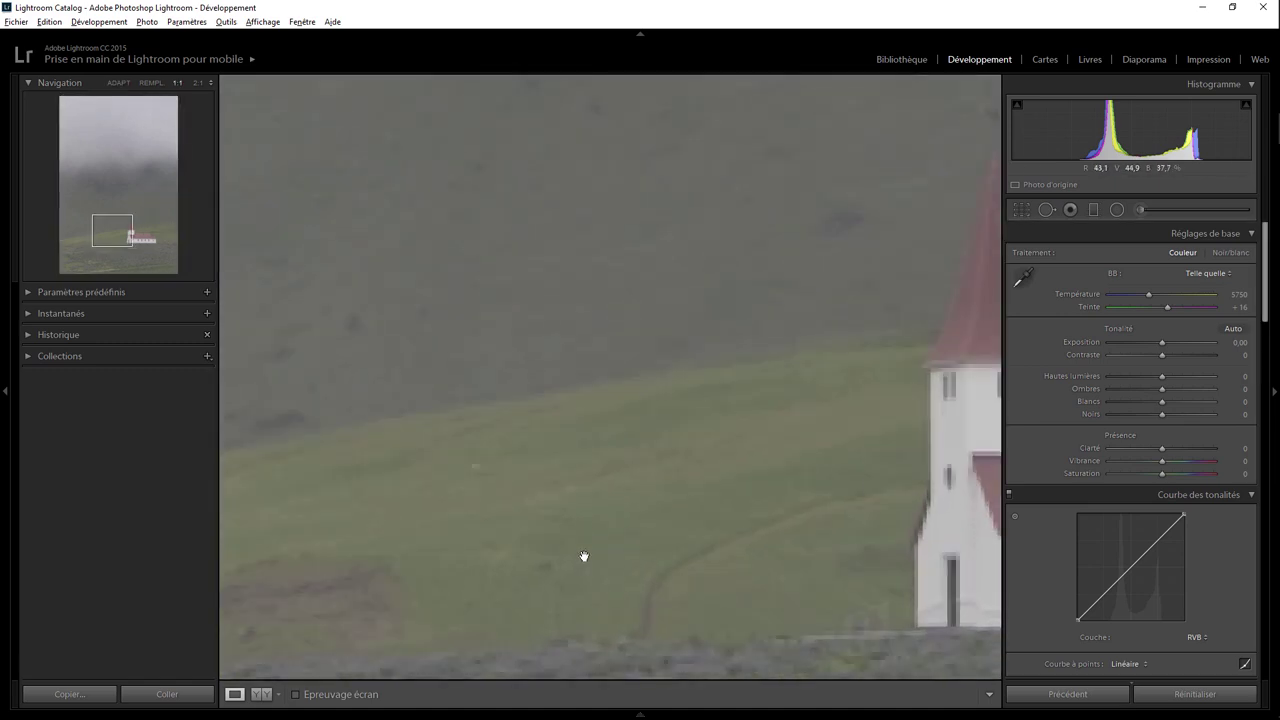
left_click(662, 544)
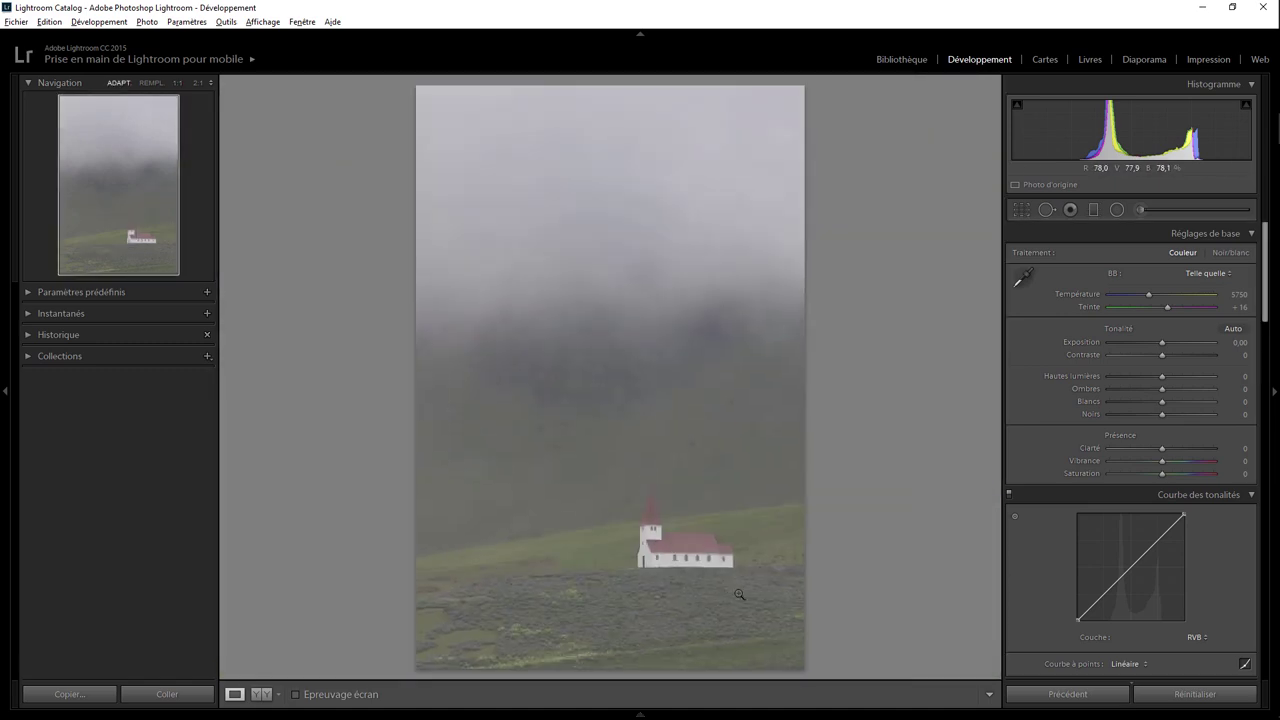
left_click(770, 572)
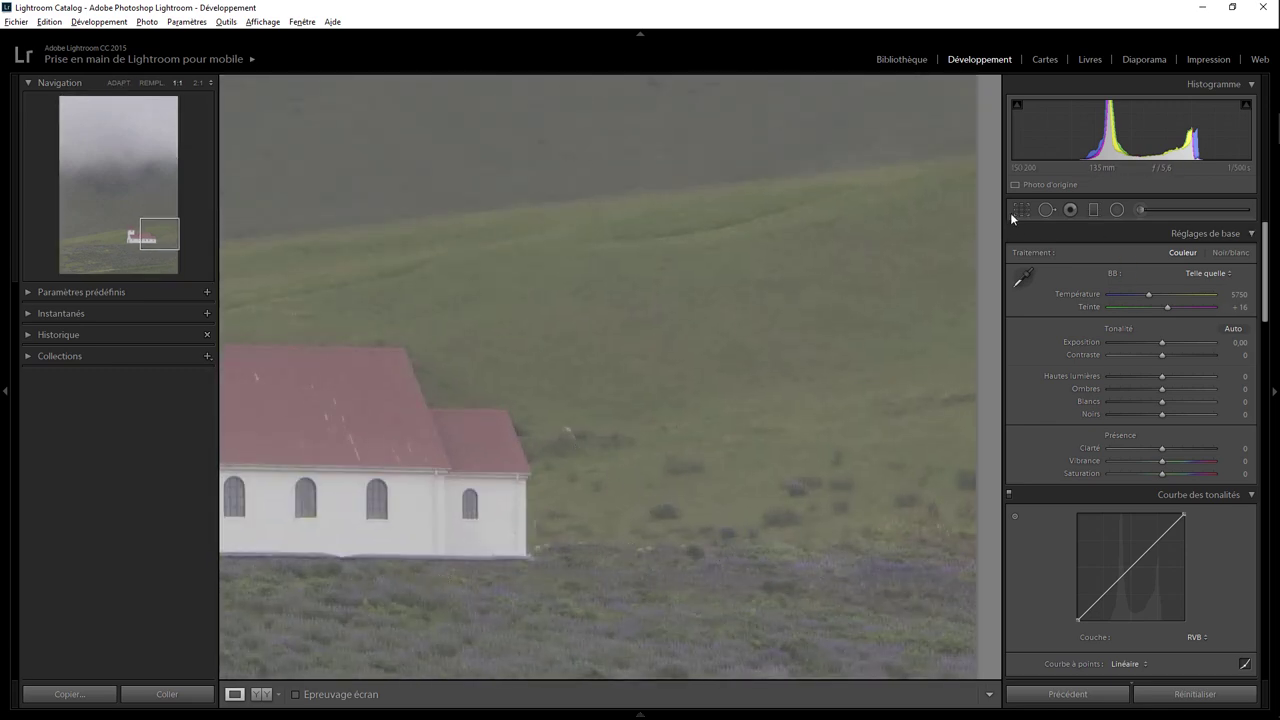
left_click(1046, 209)
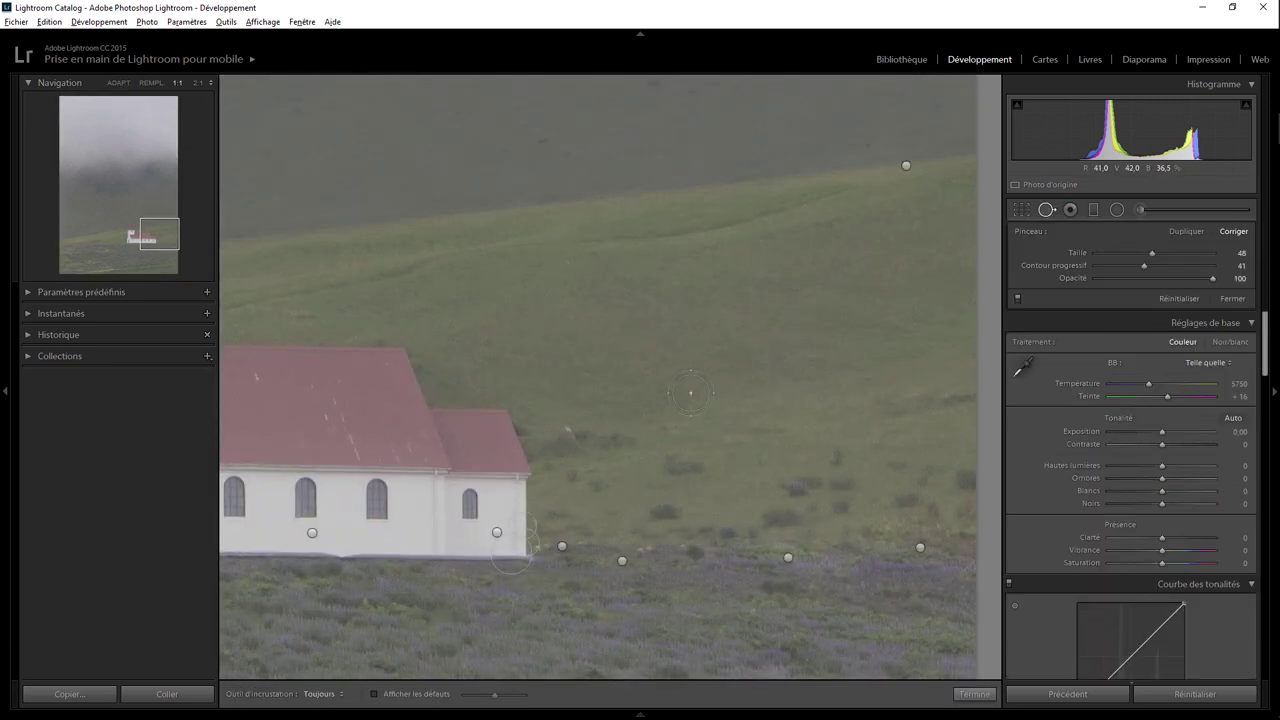
left_click(569, 438)
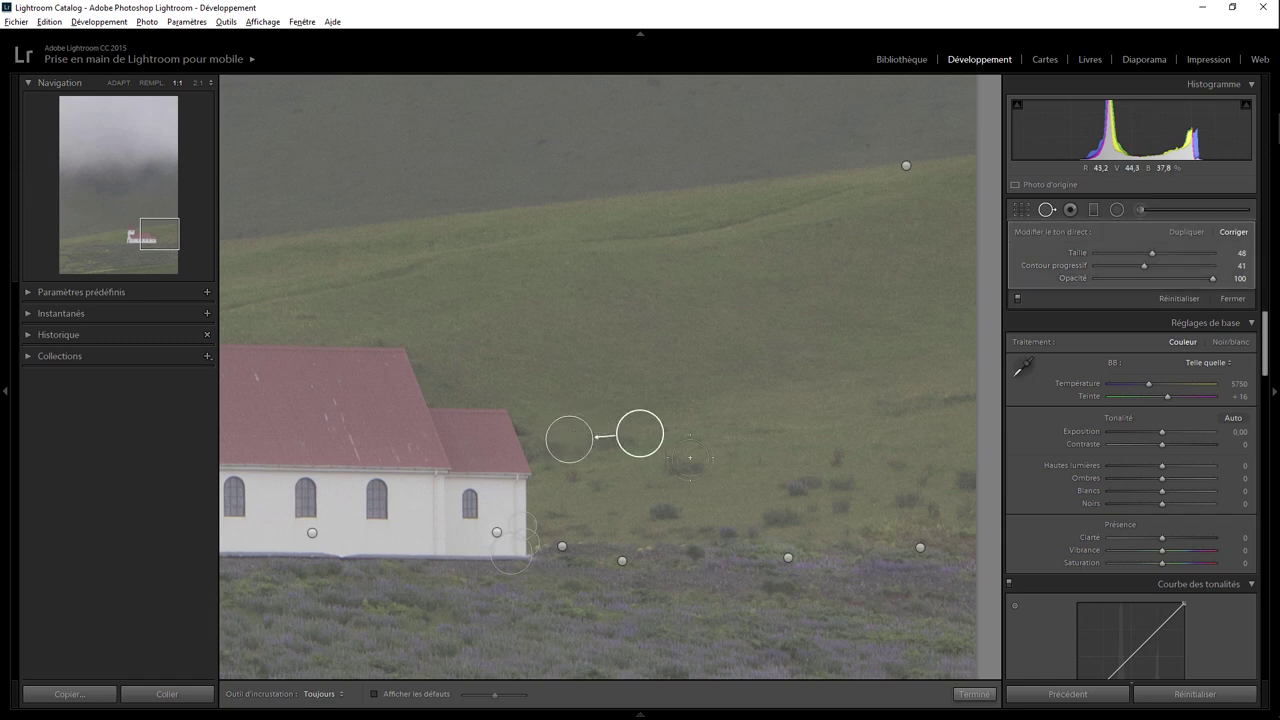
left_click(974, 694)
left_click(666, 477)
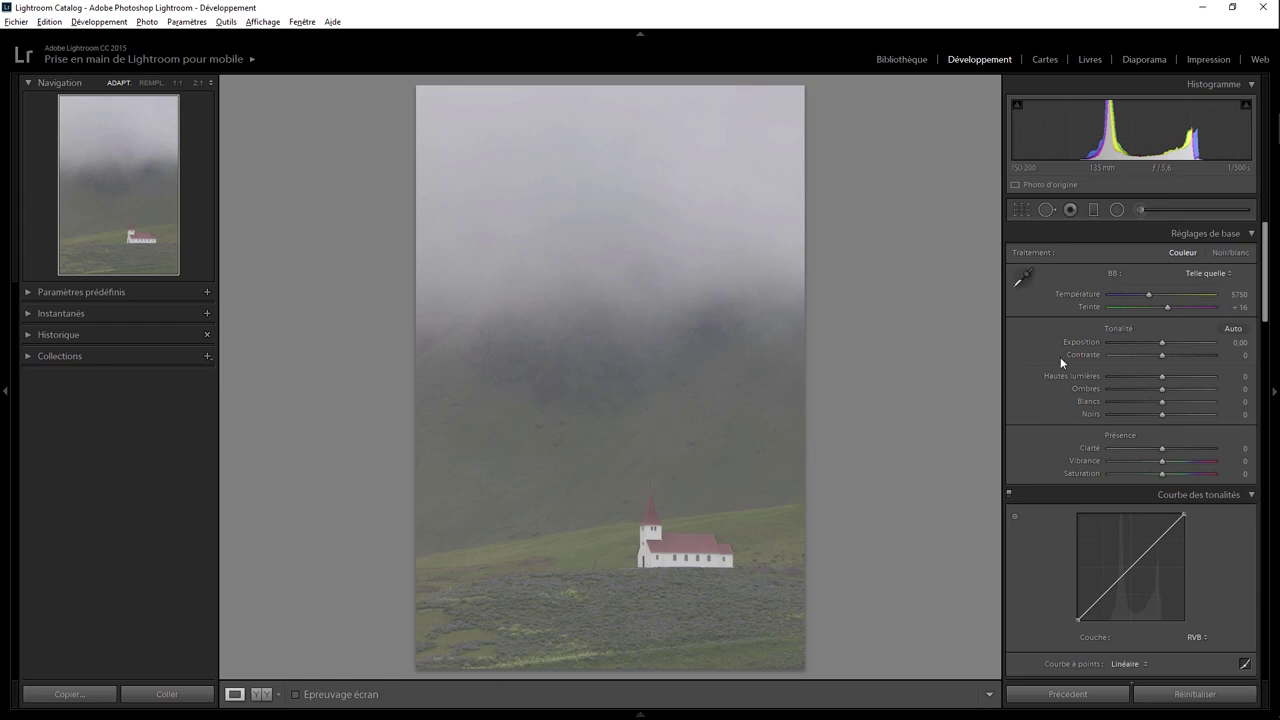
- Convert the photo to black and white and set the red mix to −100
left_click(1230, 253)
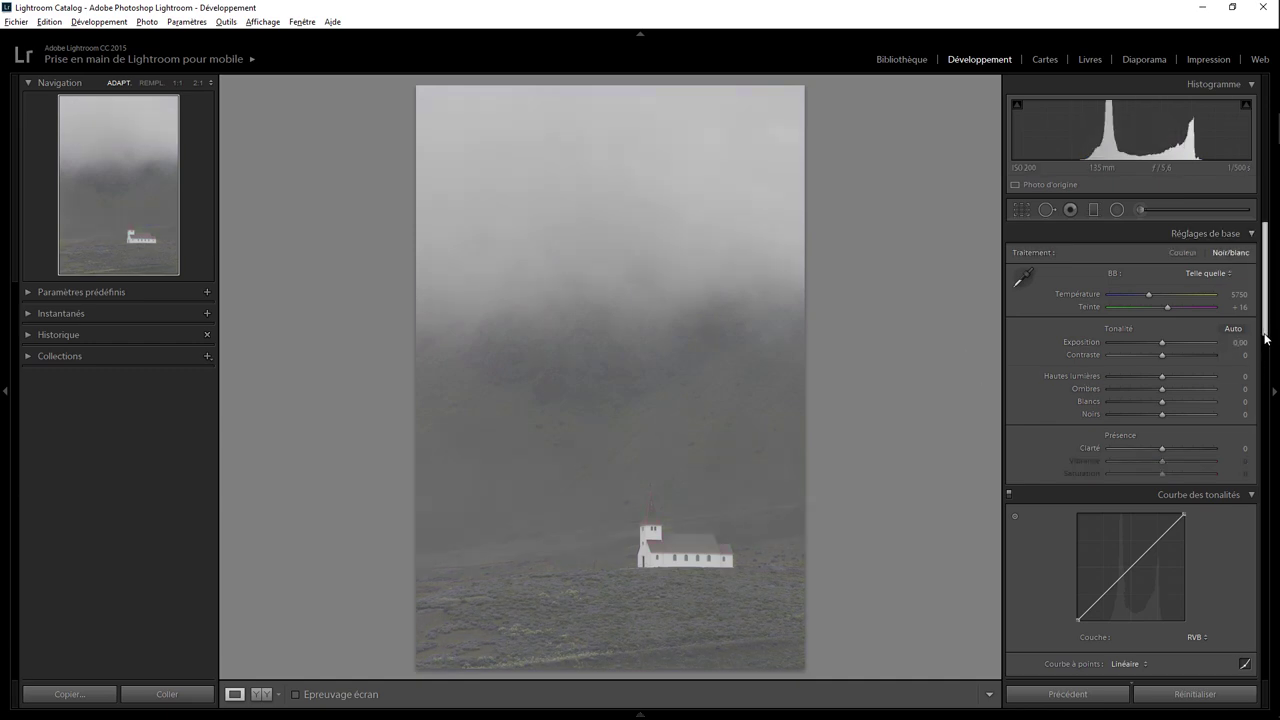
left_click_drag(1265, 339, 1265, 409)
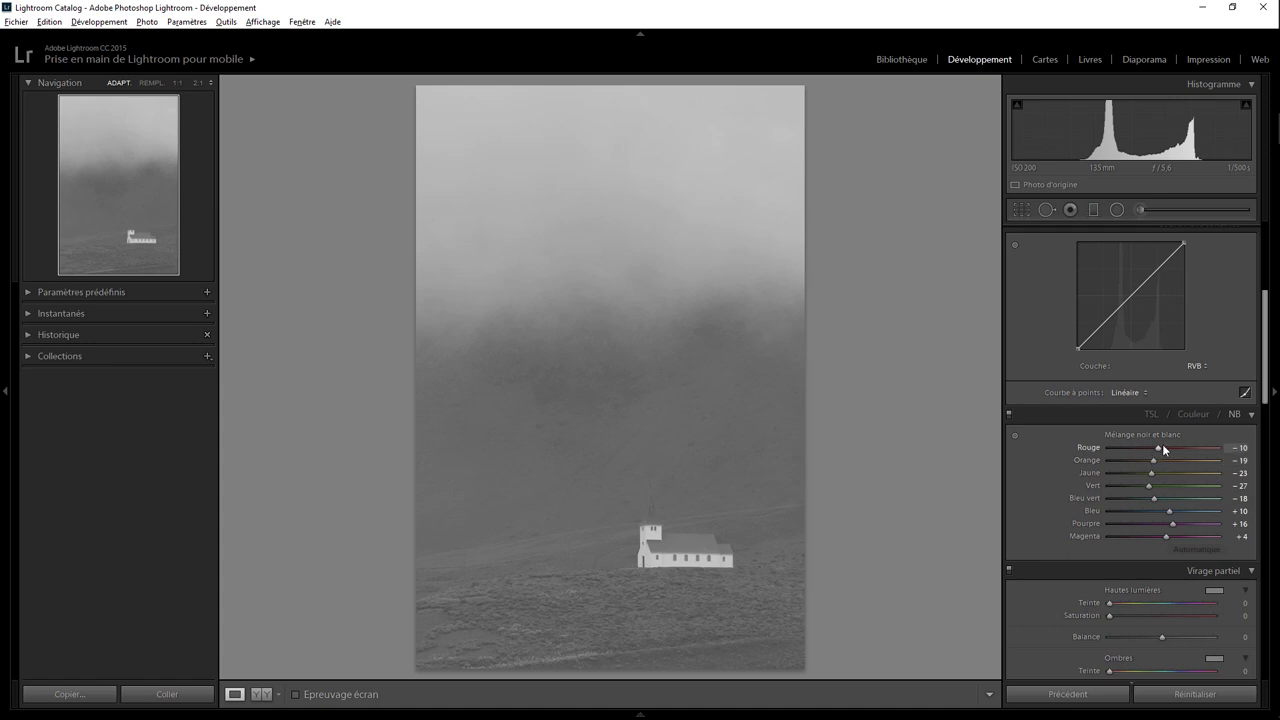
mouse_move(1157, 449)
left_mouse_down()
mouse_move(1248, 450)
mouse_move(1082, 449)
left_mouse_up()
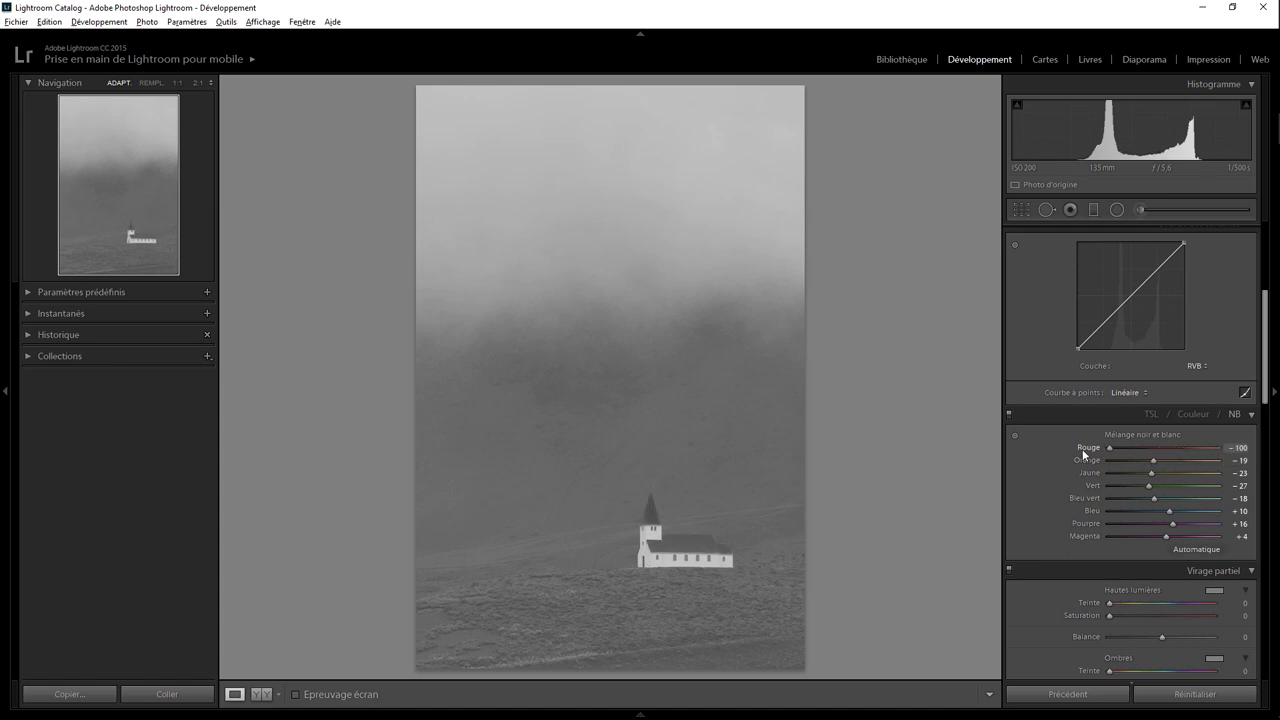
left_click(716, 544)
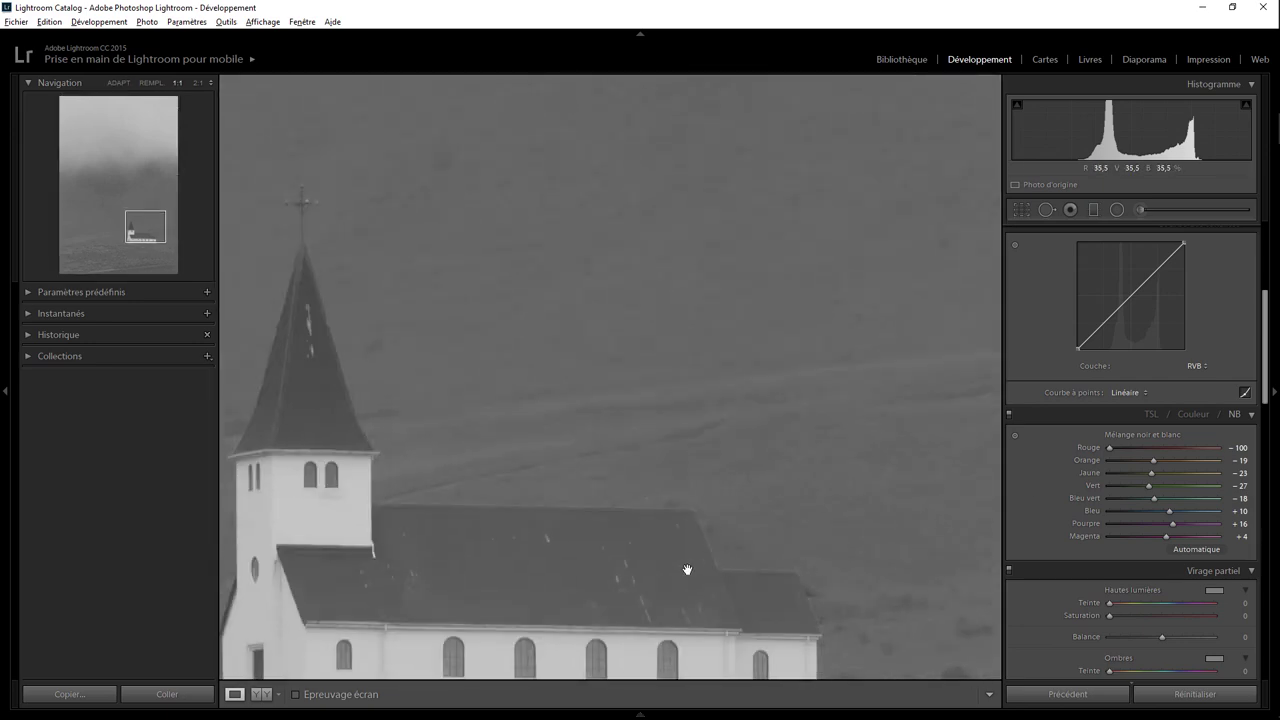
left_click_drag(1262, 393, 1263, 528)
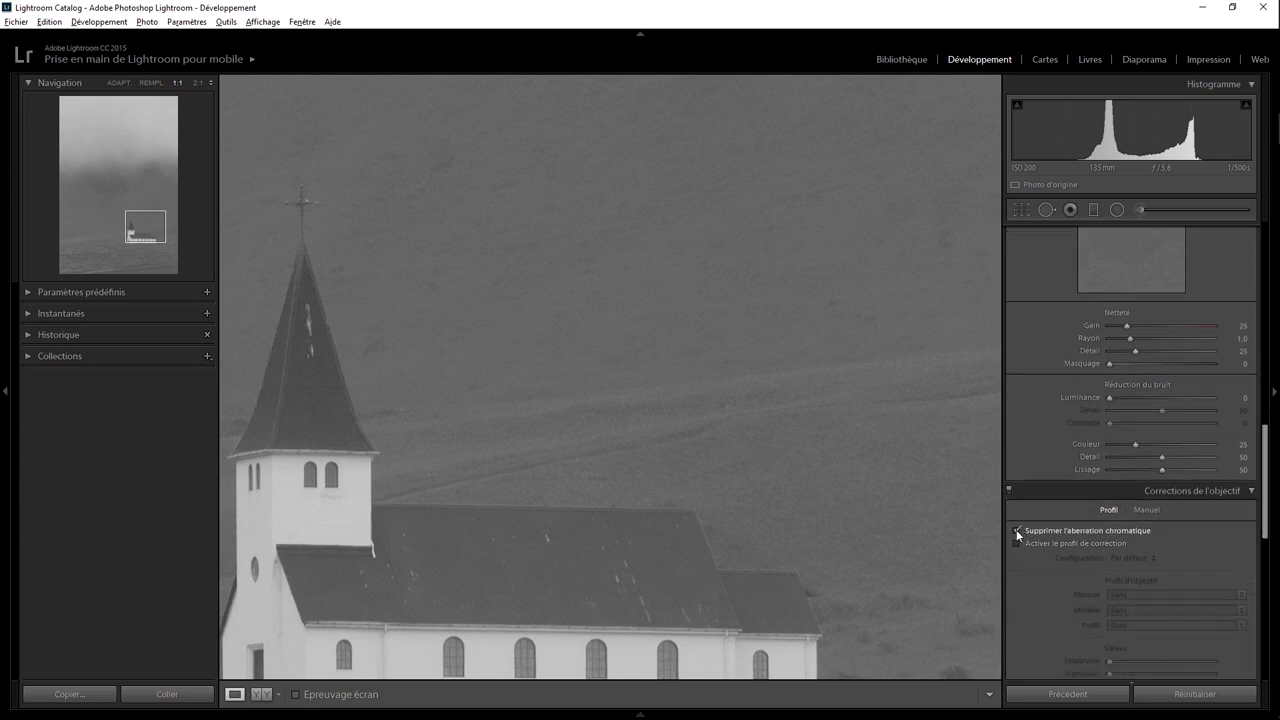
left_click_drag(1265, 437, 1274, 352)
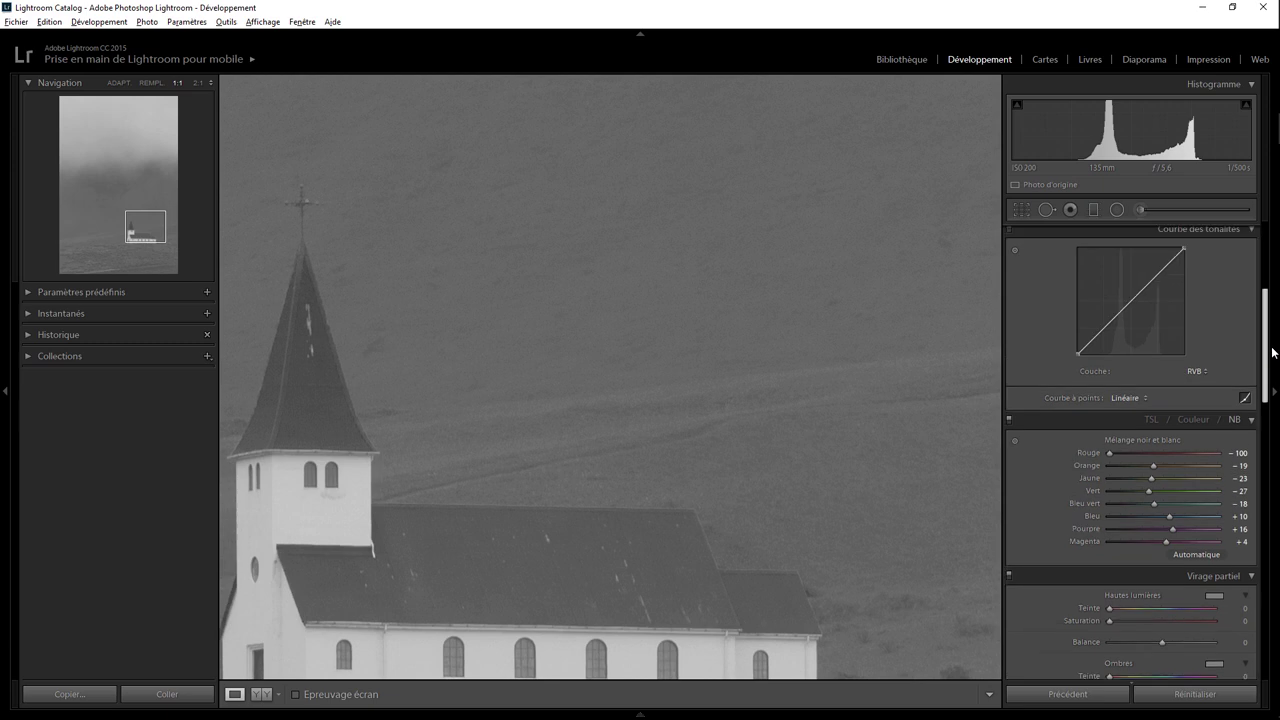
left_click(769, 446)
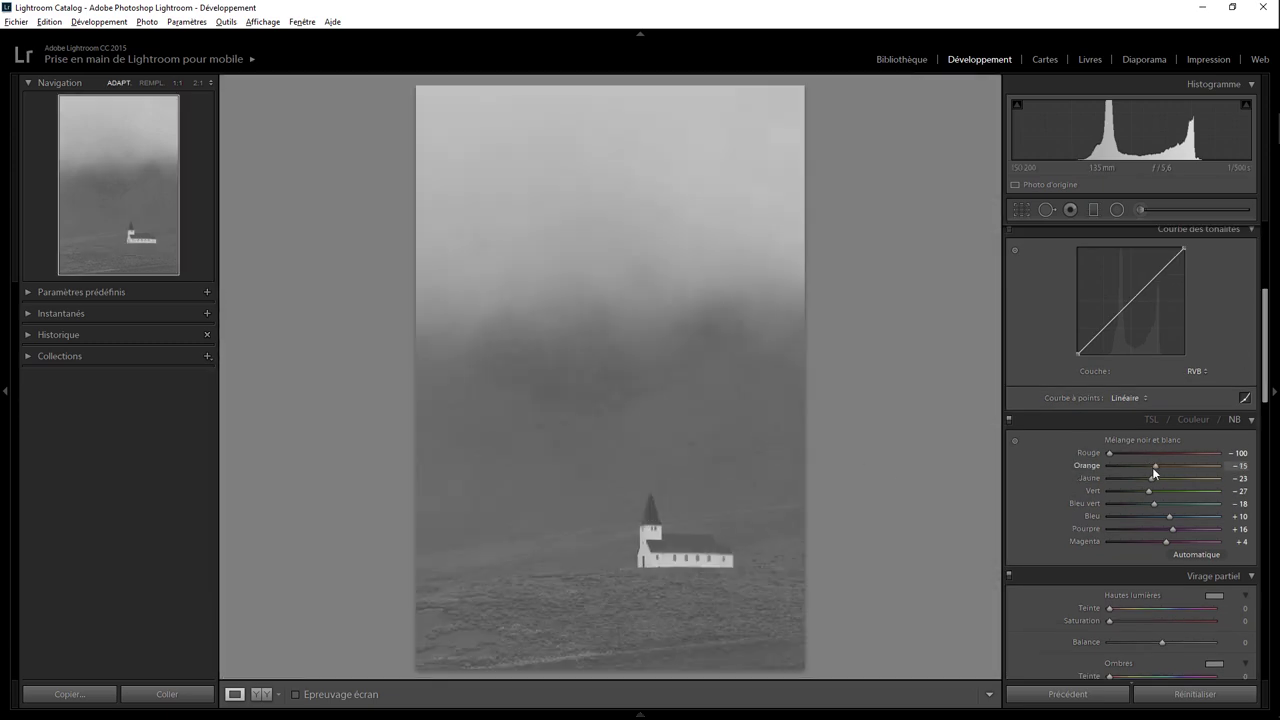
- Set the B&W mix to orange −60, yellow −17, green −36 and blue −37
mouse_move(1113, 466)
left_mouse_down()
mouse_move(1094, 472)
mouse_move(1116, 468)
left_mouse_up()
left_click_drag(1128, 468, 1131, 468)
mouse_move(1152, 477)
left_mouse_down()
mouse_move(1090, 479)
mouse_move(1163, 474)
mouse_move(1092, 476)
mouse_move(1155, 473)
mouse_move(1100, 492)
mouse_move(1142, 491)
left_mouse_up()
mouse_move(1168, 516)
left_mouse_down()
mouse_move(1066, 520)
mouse_move(1142, 516)
left_mouse_up()
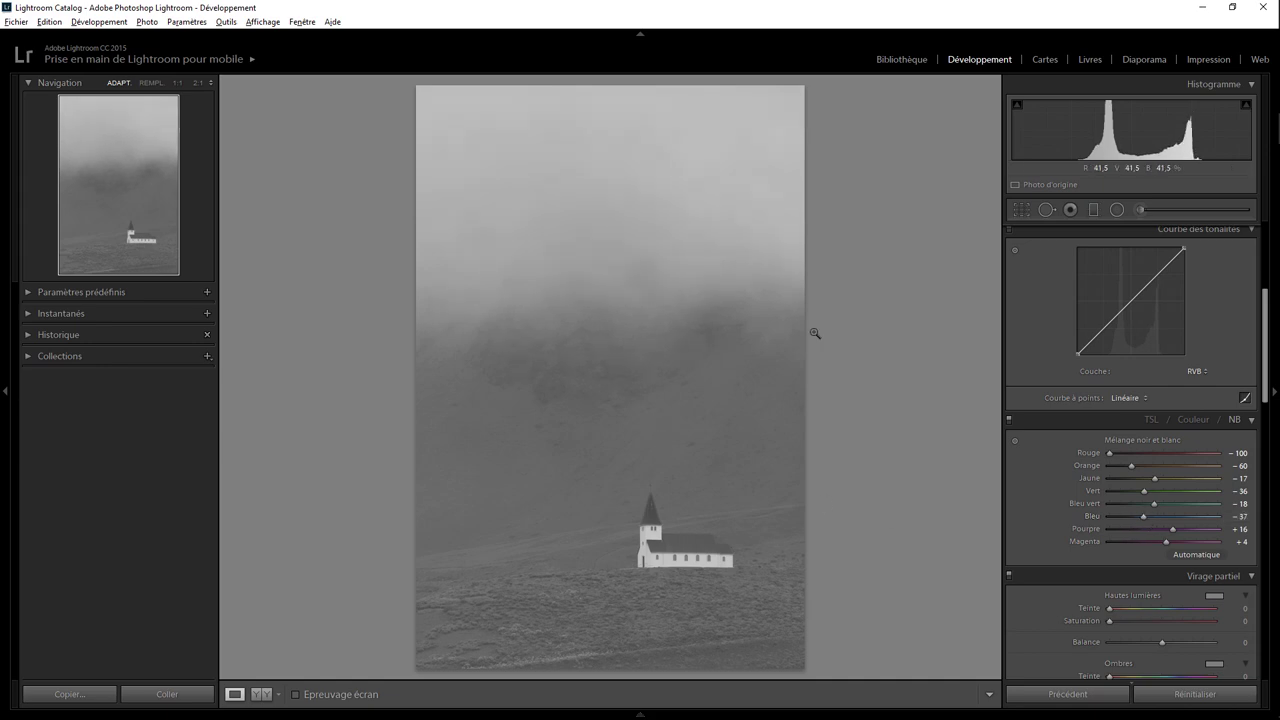
- Raise clarity, and set contrast +77, blacks −44 and whites +29
scroll(1042, 381, "up", 3)
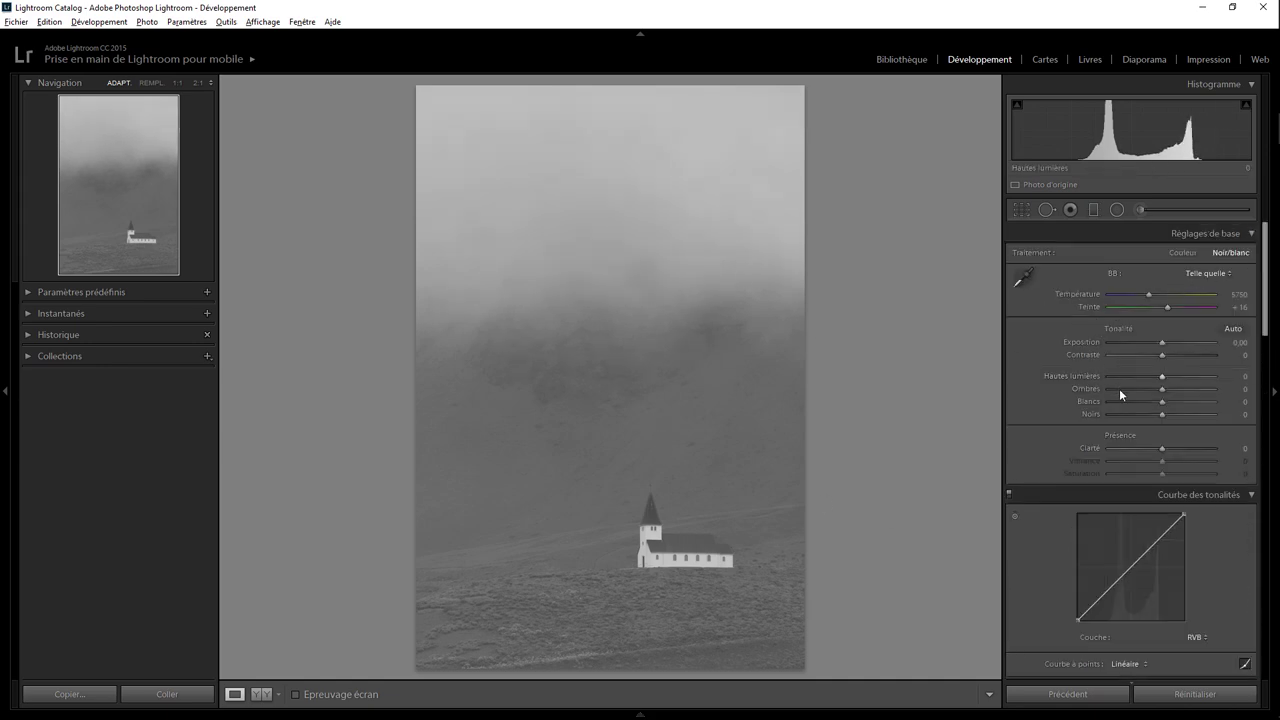
left_click_drag(1161, 446, 1223, 444)
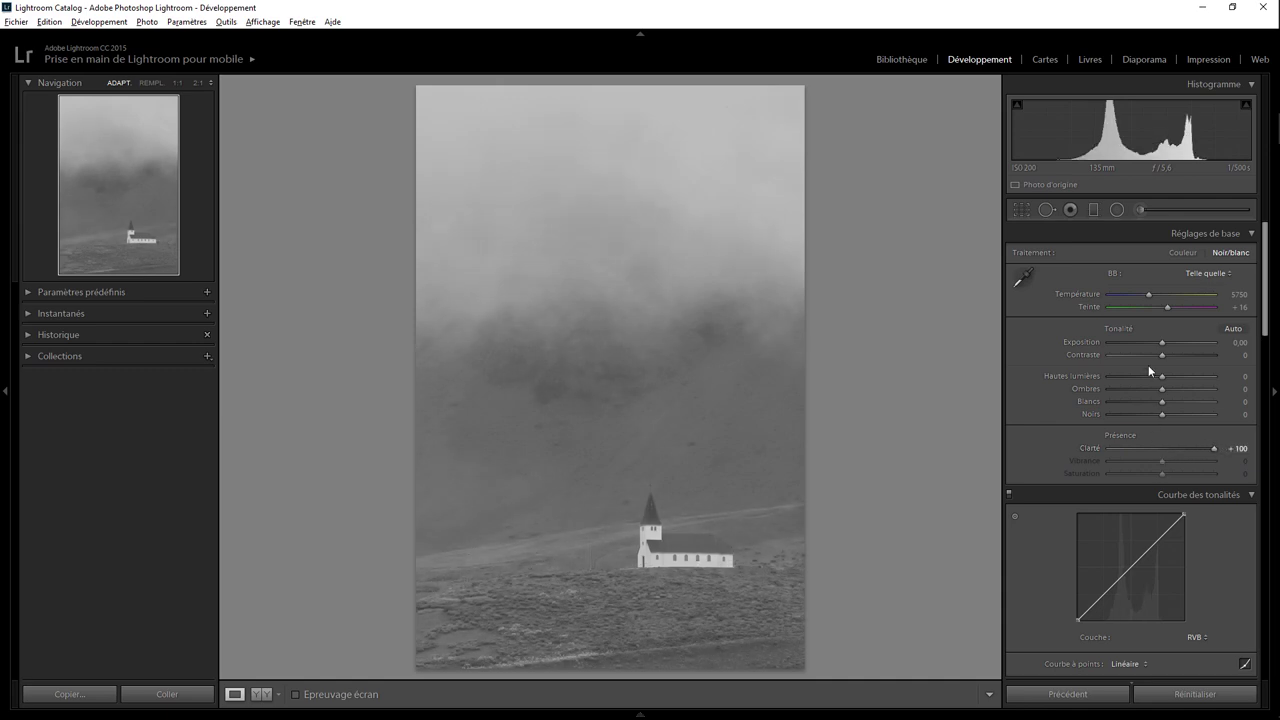
left_click_drag(1163, 354, 1206, 350)
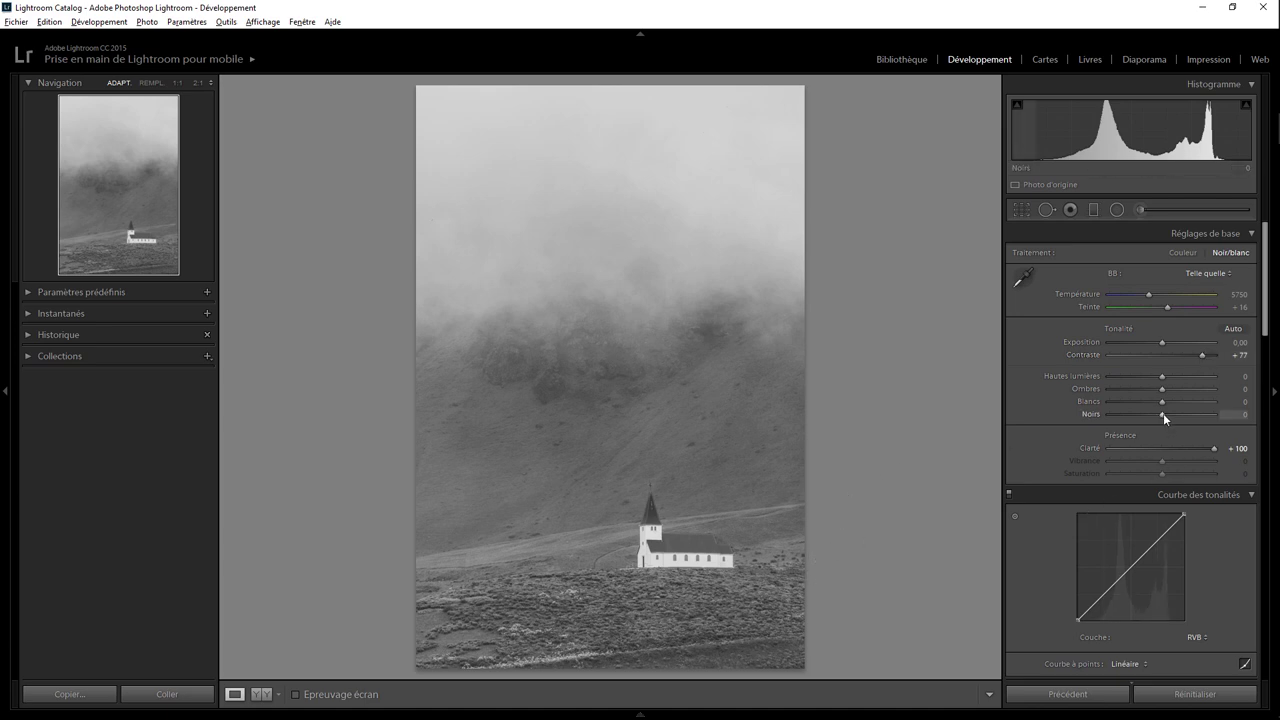
left_click_drag(1157, 414, 1137, 414)
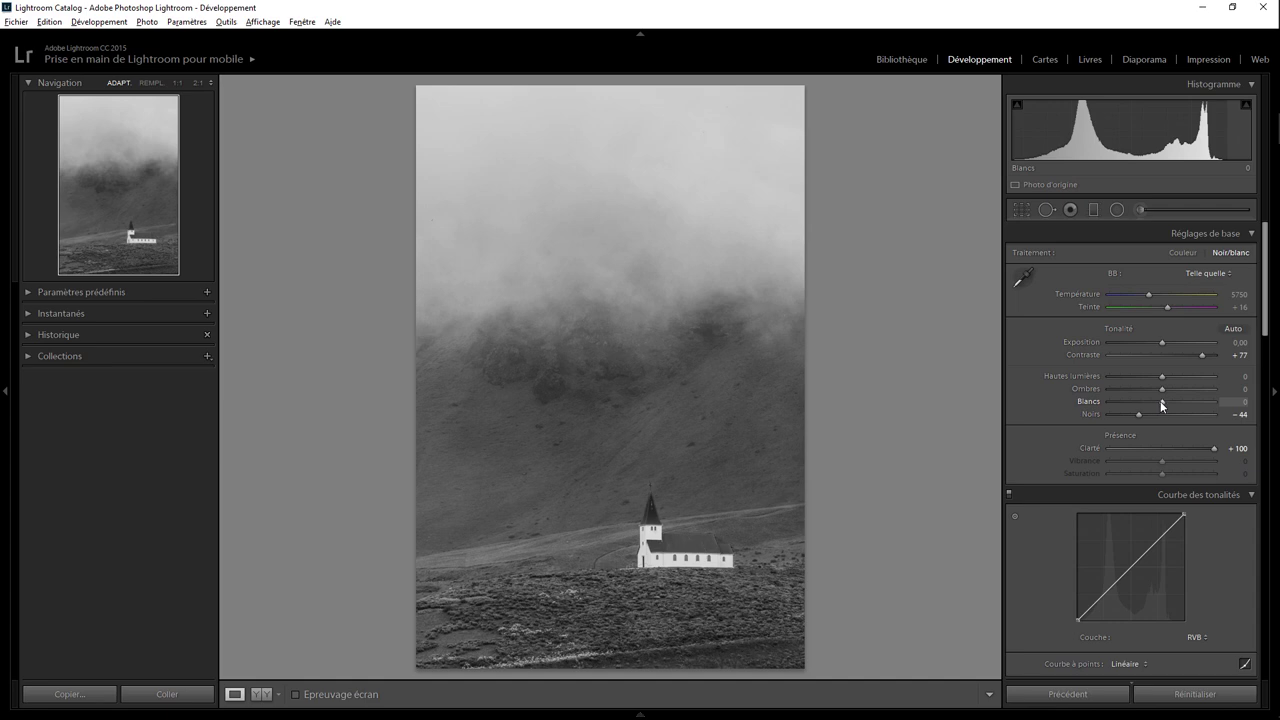
left_click_drag(1164, 404, 1176, 404)
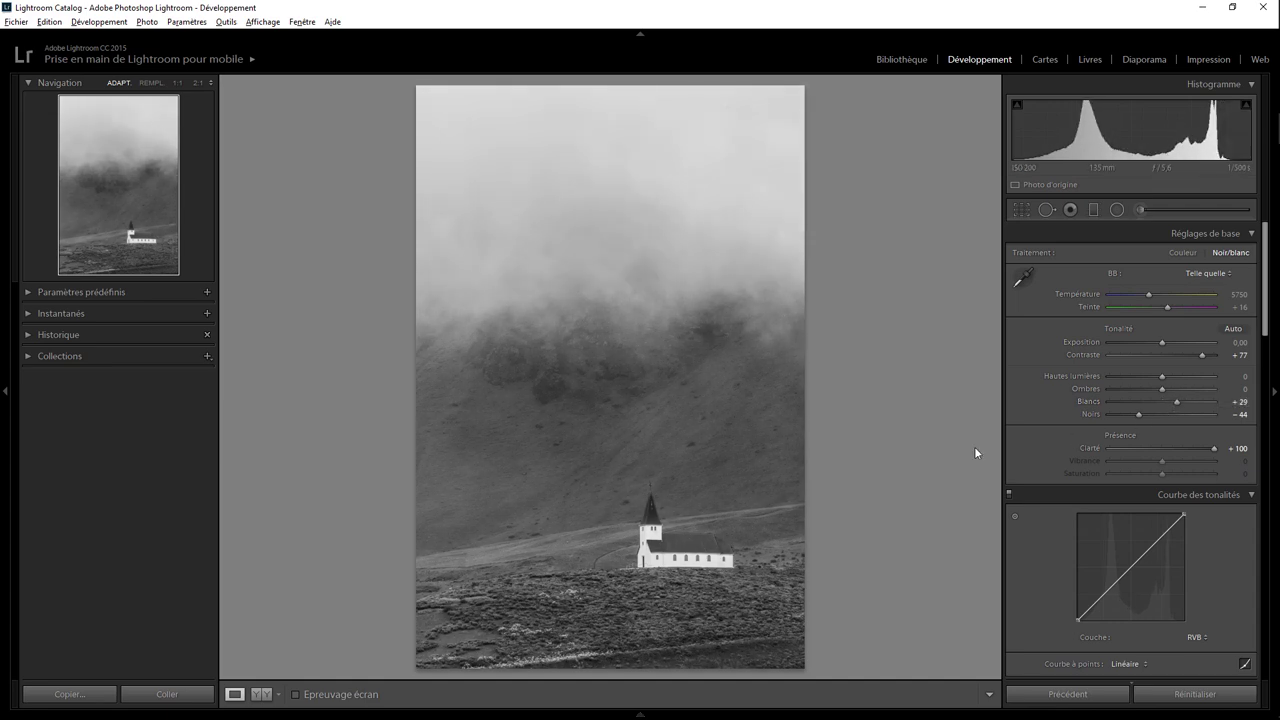
- Draw a graduated filter across the foggy hillside above the church with dehaze 14
left_click(1094, 209)
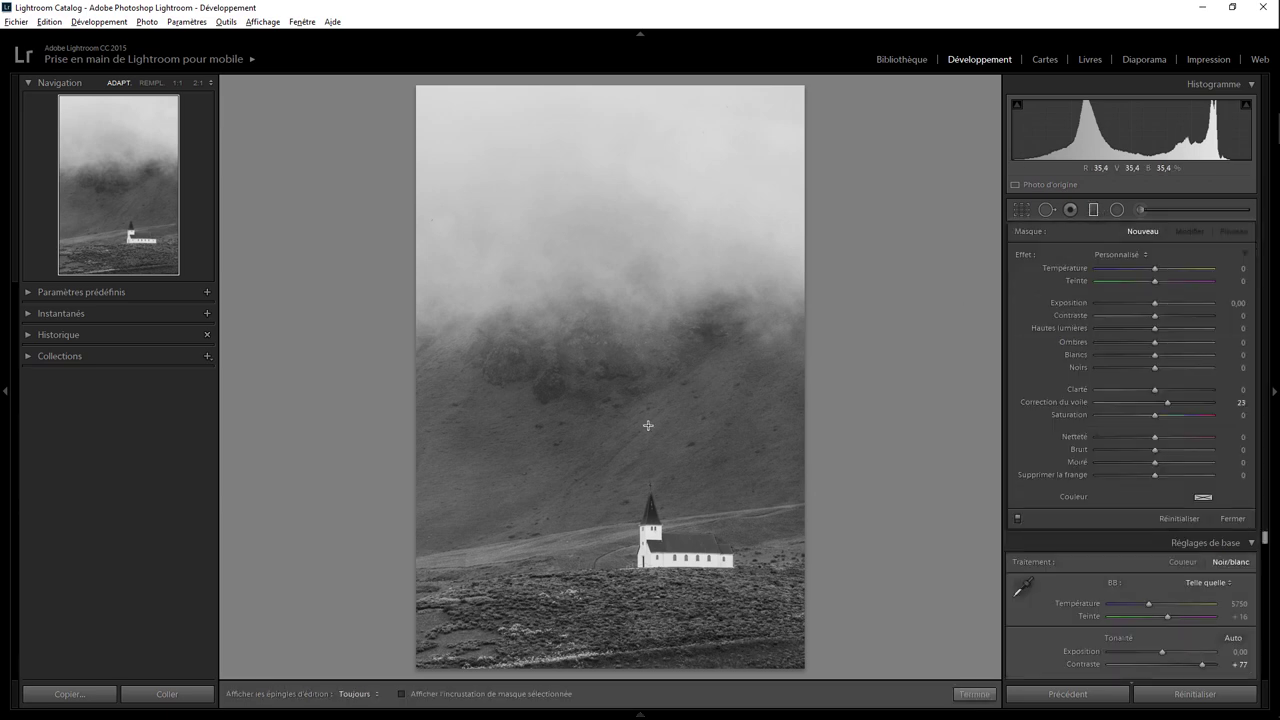
left_click_drag(613, 421, 615, 480)
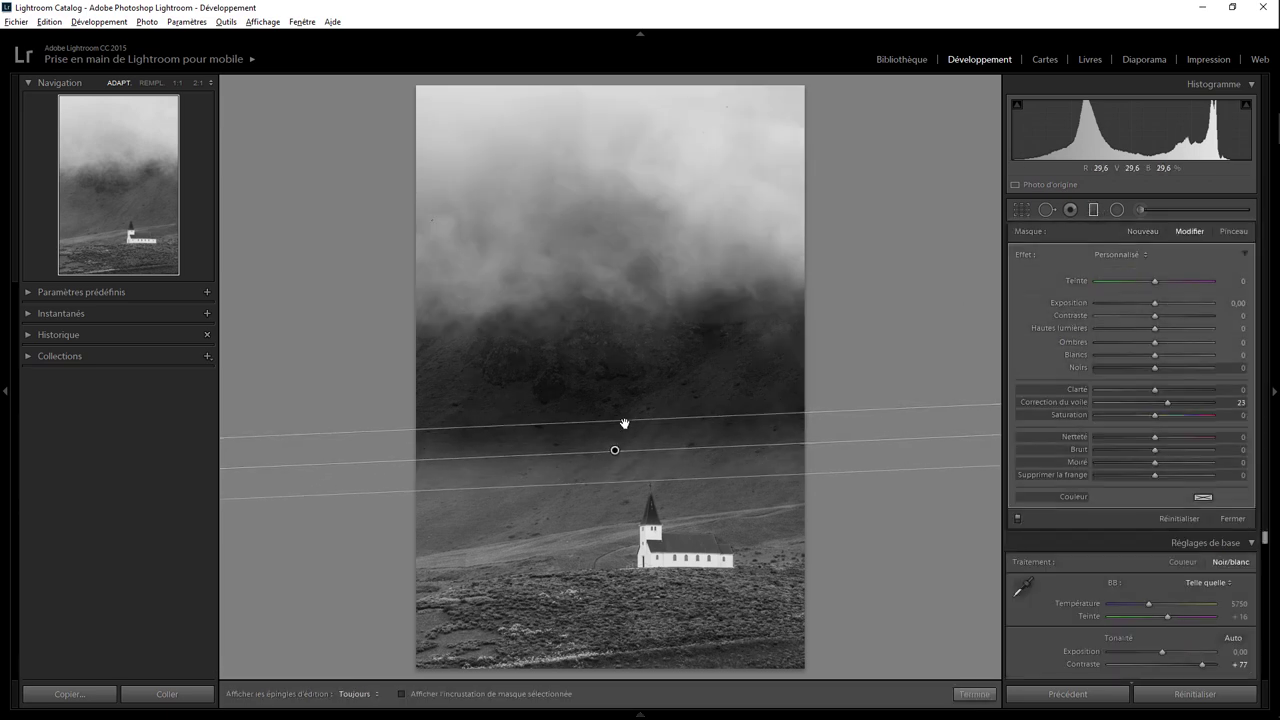
left_click_drag(624, 424, 634, 373)
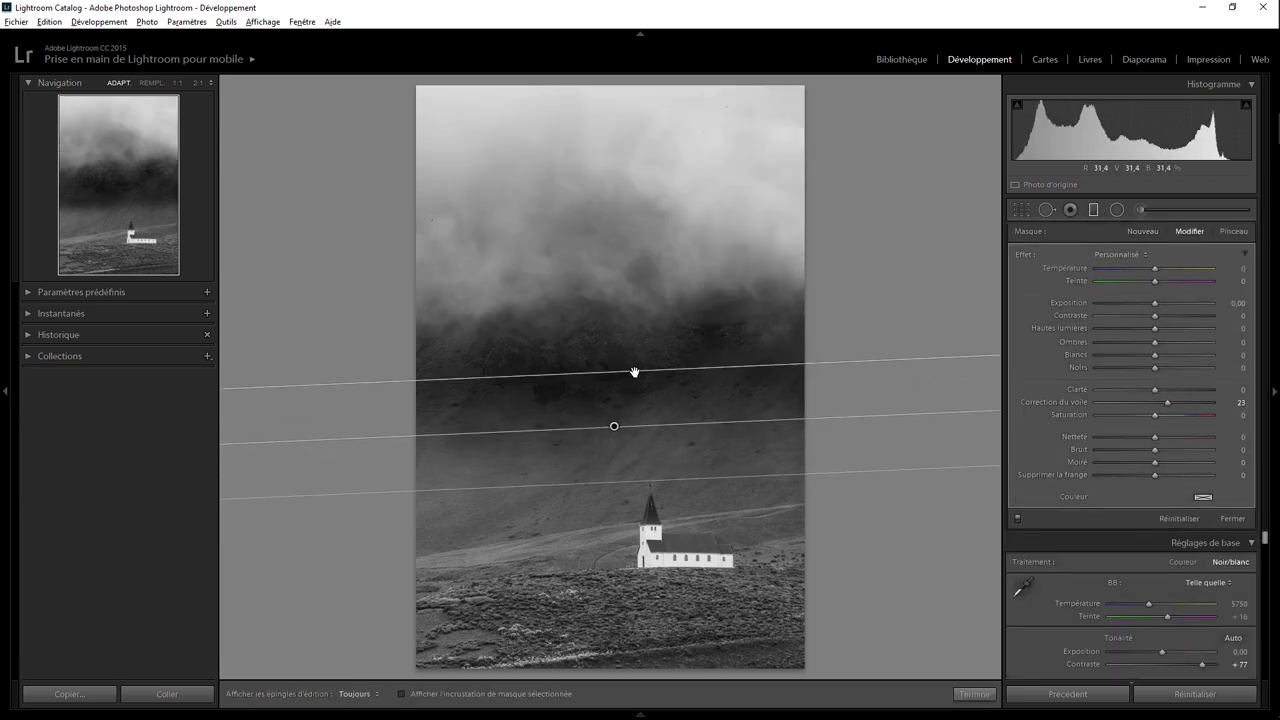
double_click(1166, 404)
left_click_drag(614, 427, 617, 398)
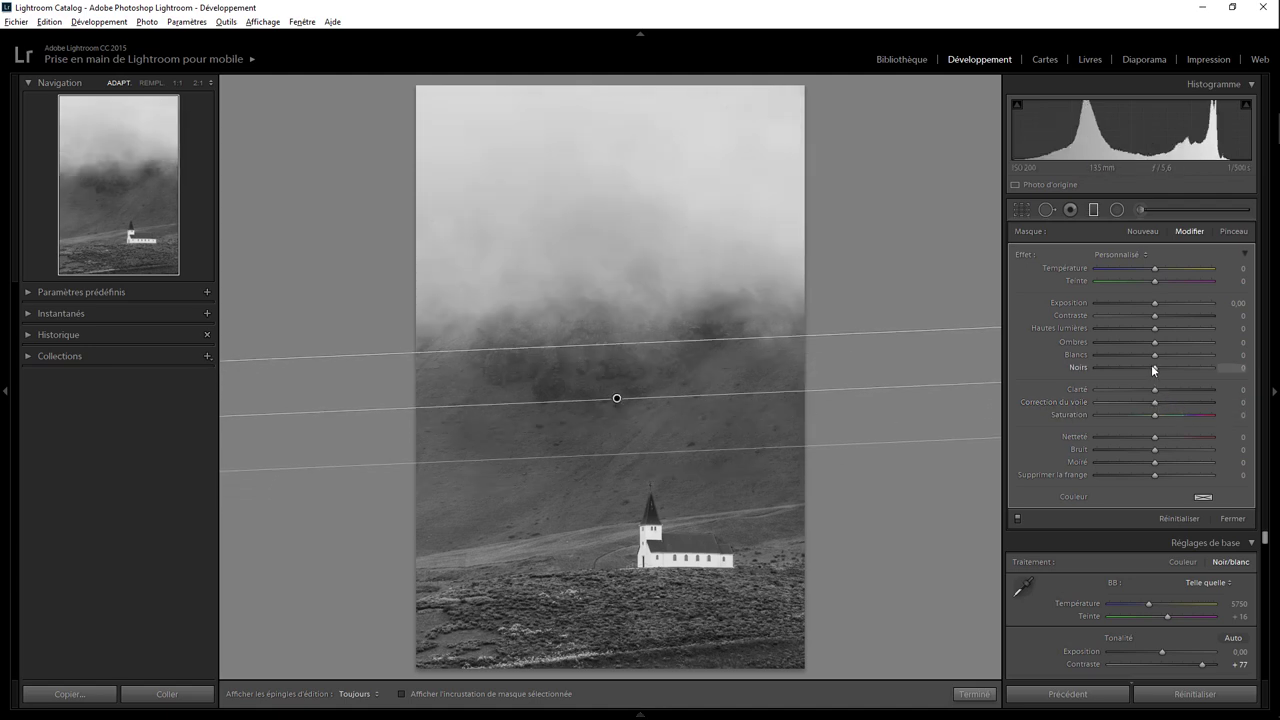
left_click_drag(1152, 370, 1170, 373)
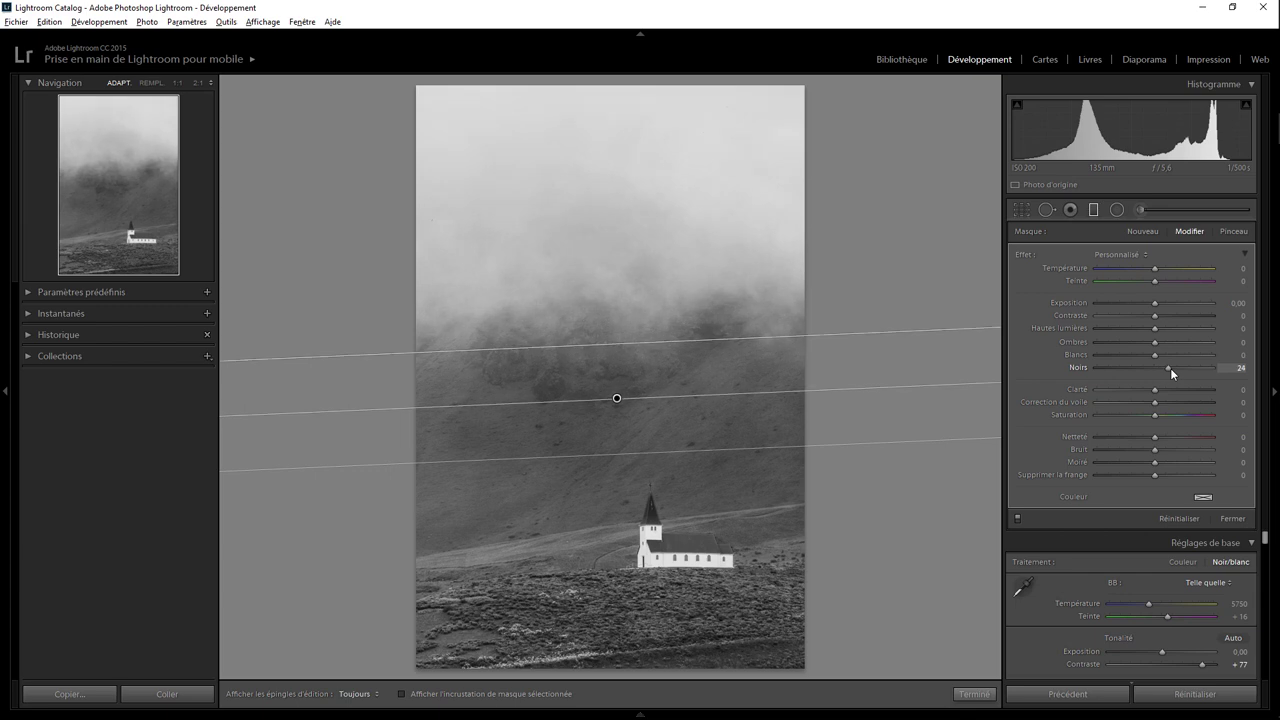
double_click(1167, 369)
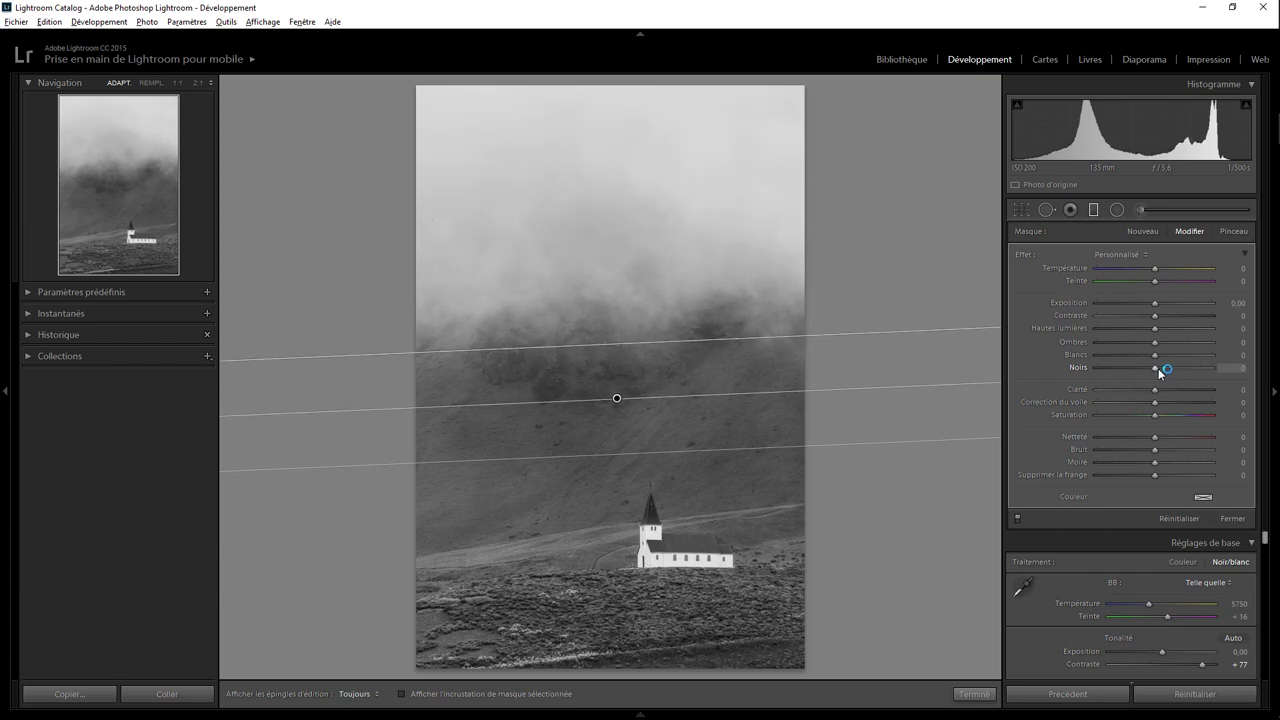
left_click_drag(1155, 404, 1163, 404)
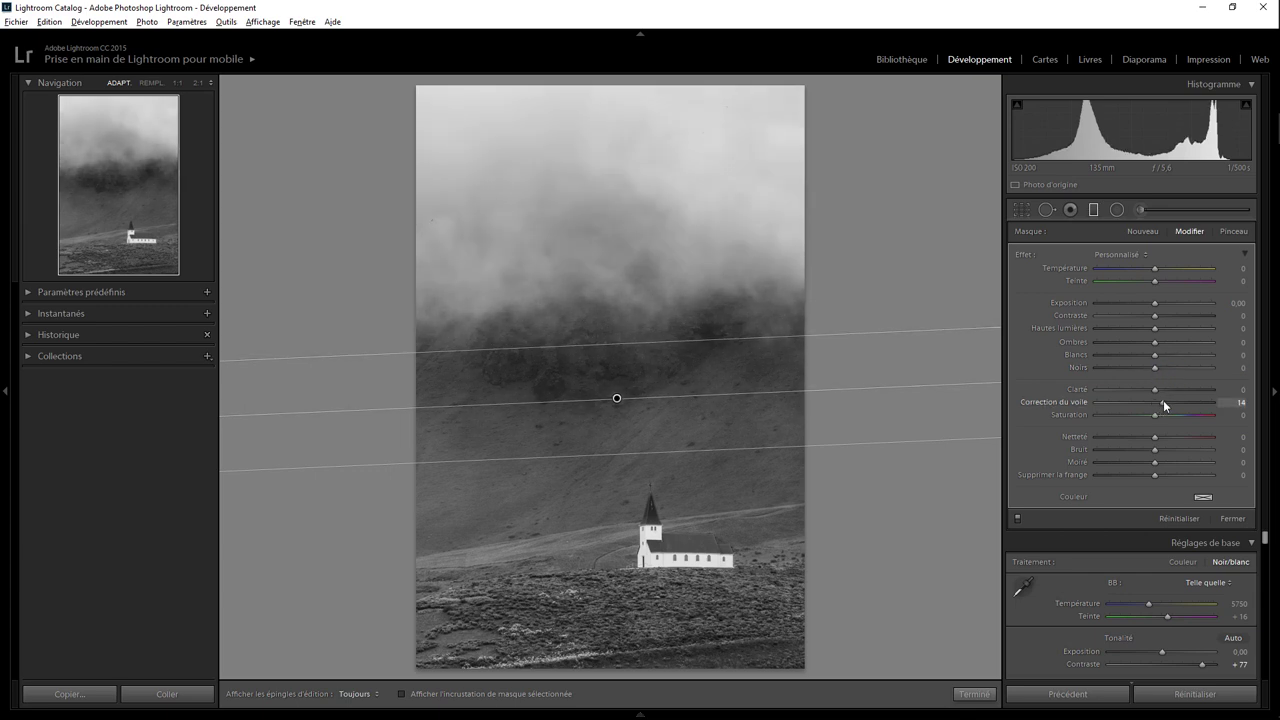
left_click_drag(586, 457, 588, 495)
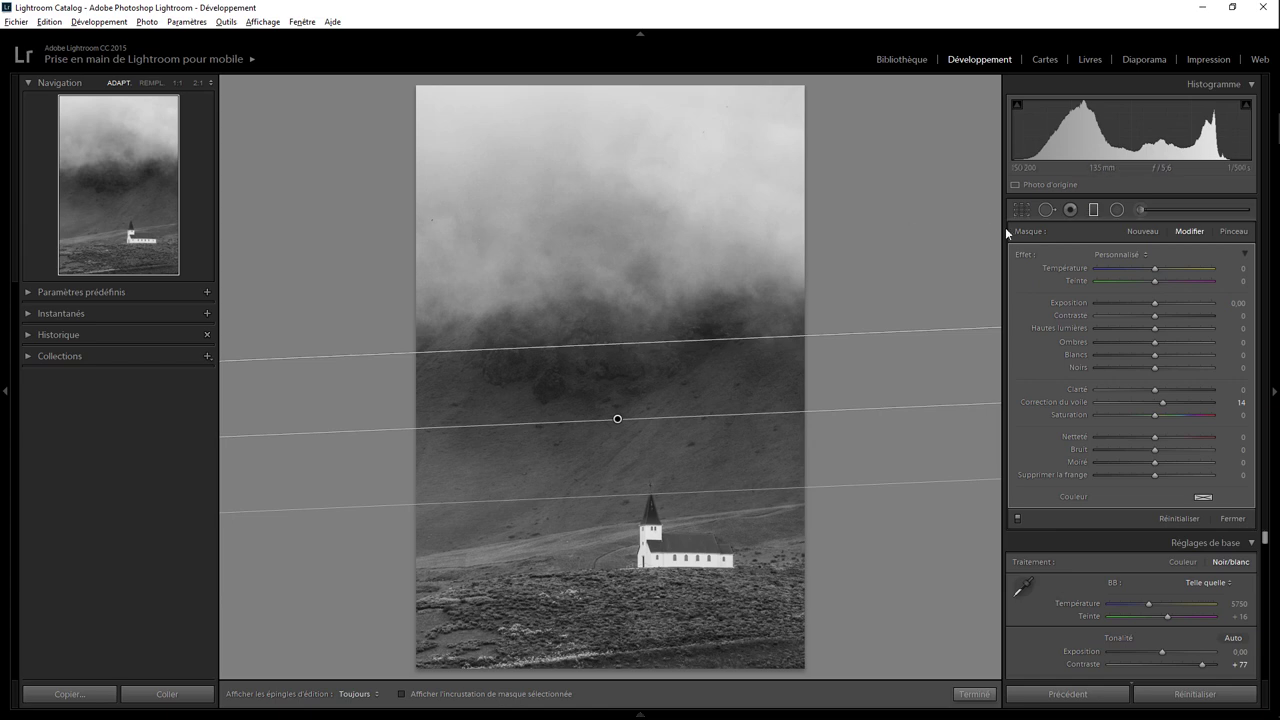
left_click(1095, 213)
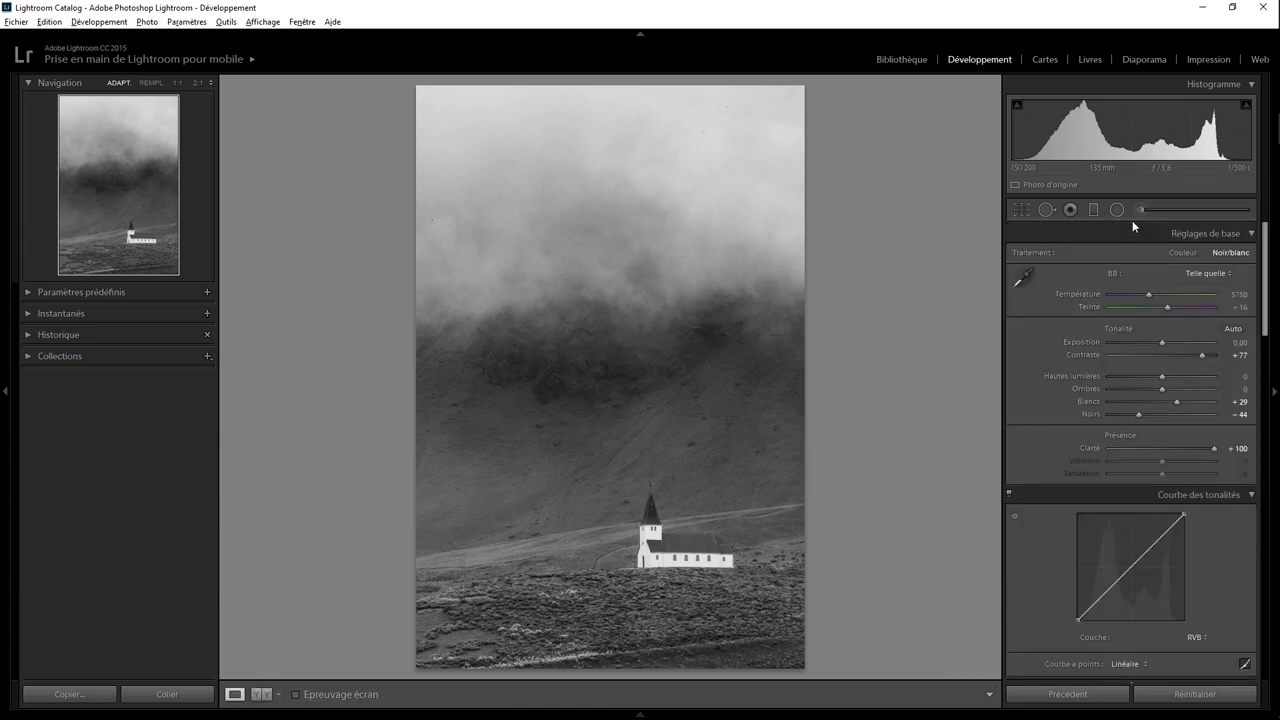
- Draw a second graduated filter high in the sky with dehaze −9
left_click(1094, 211)
left_click_drag(609, 225, 610, 344)
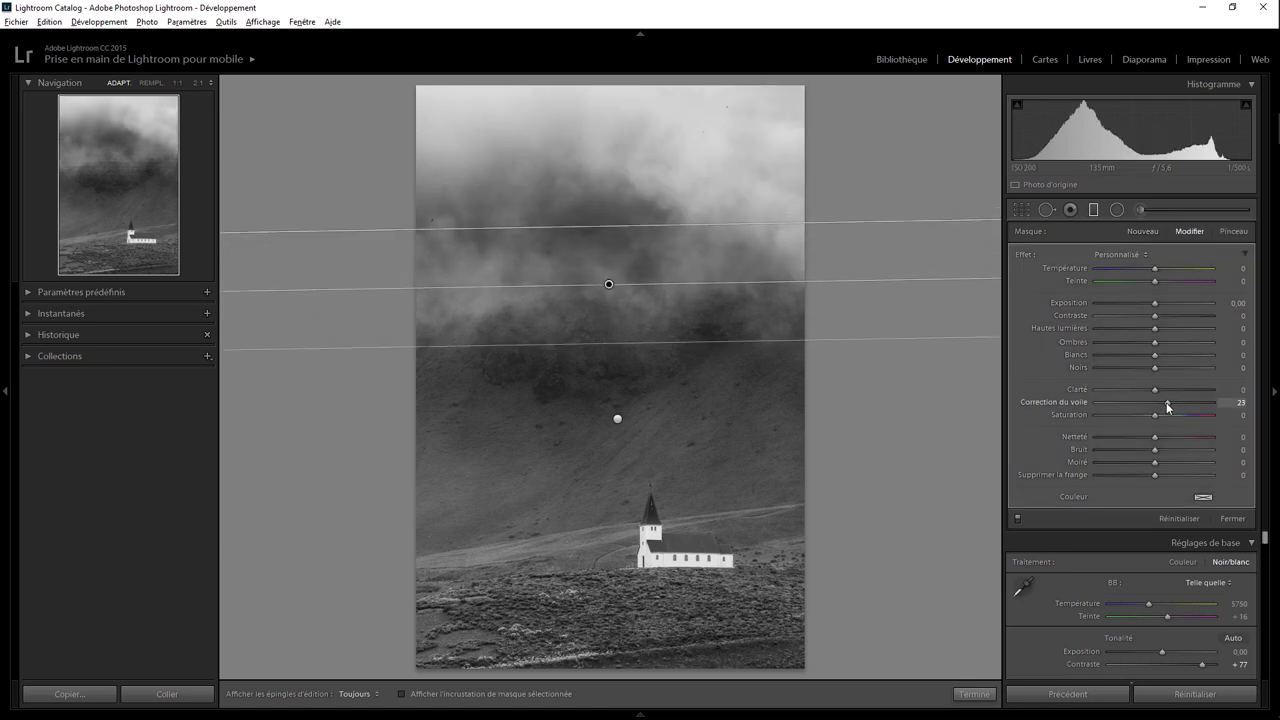
left_click_drag(1166, 402, 1151, 405)
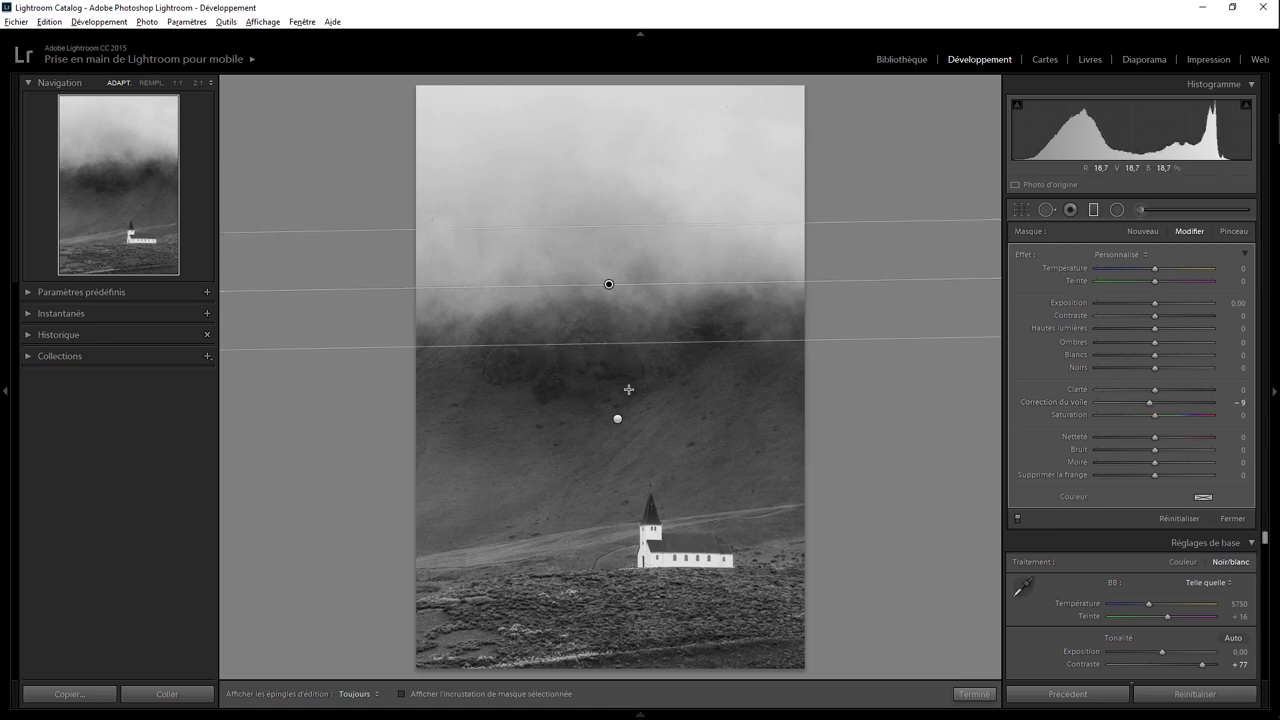
left_click_drag(610, 285, 614, 220)
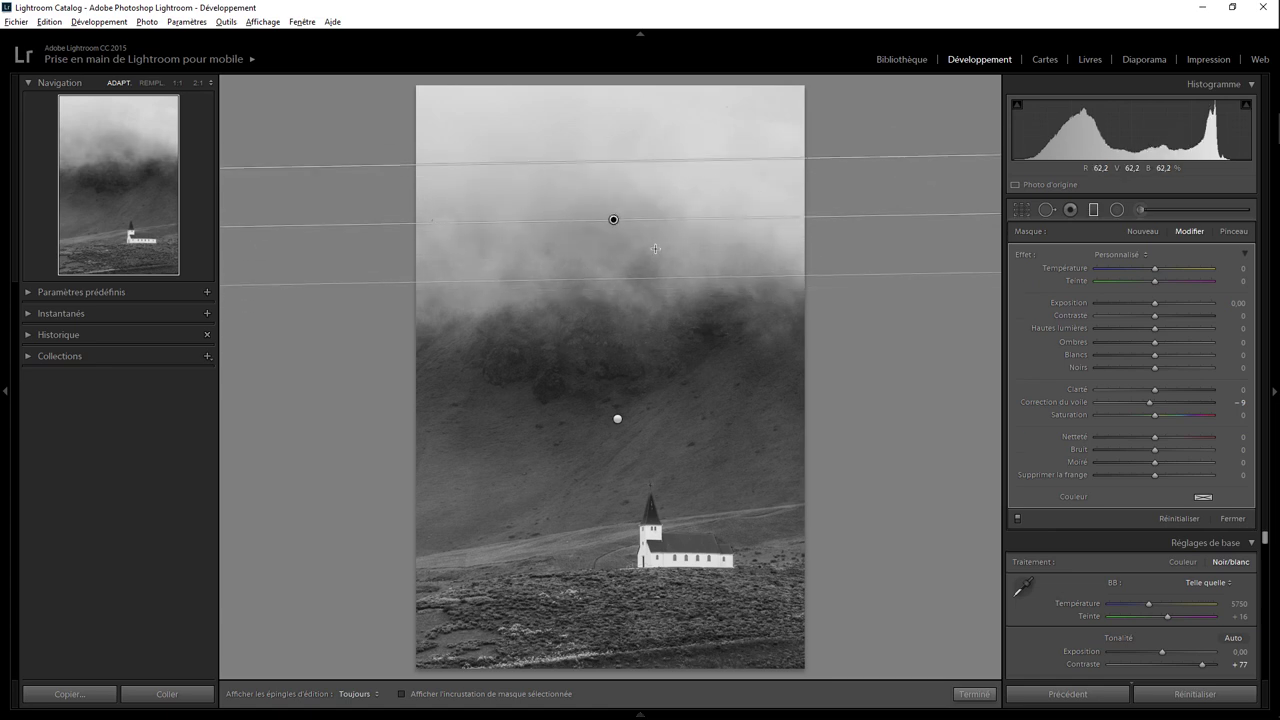
left_click(974, 694)
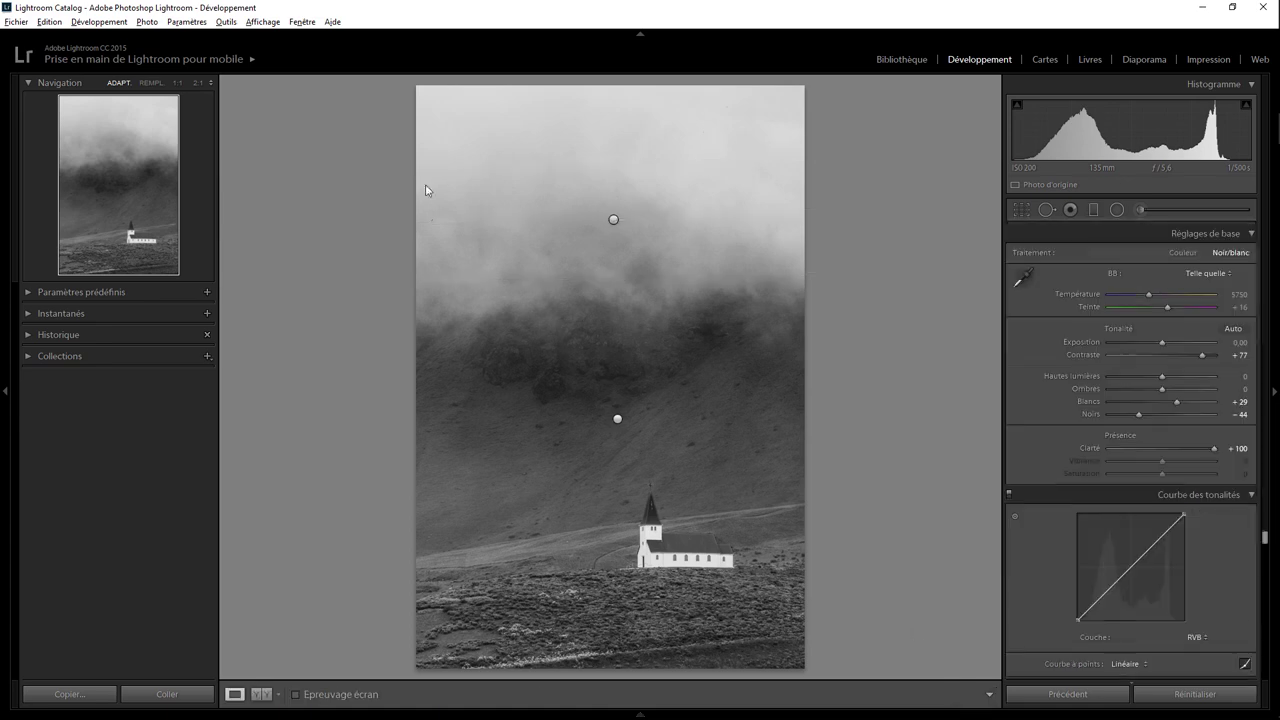
left_click(1047, 211)
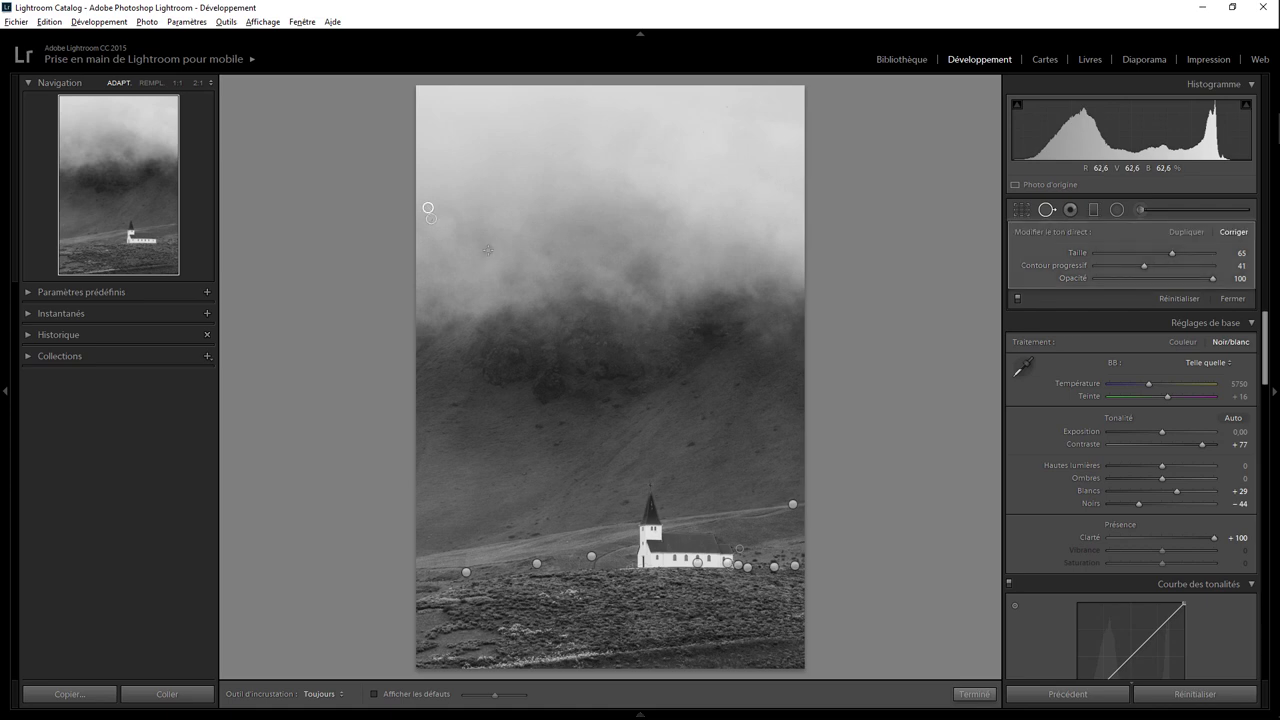
left_click(975, 694)
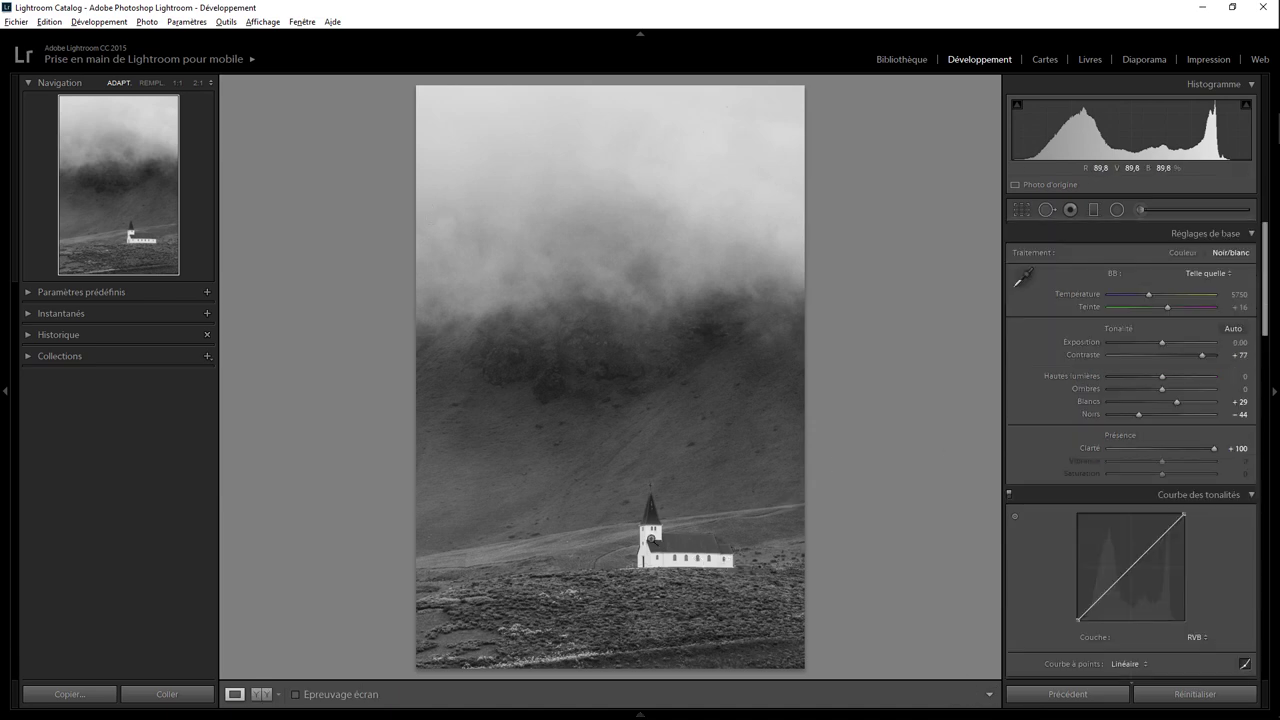
left_click(651, 540)
left_click(662, 531)
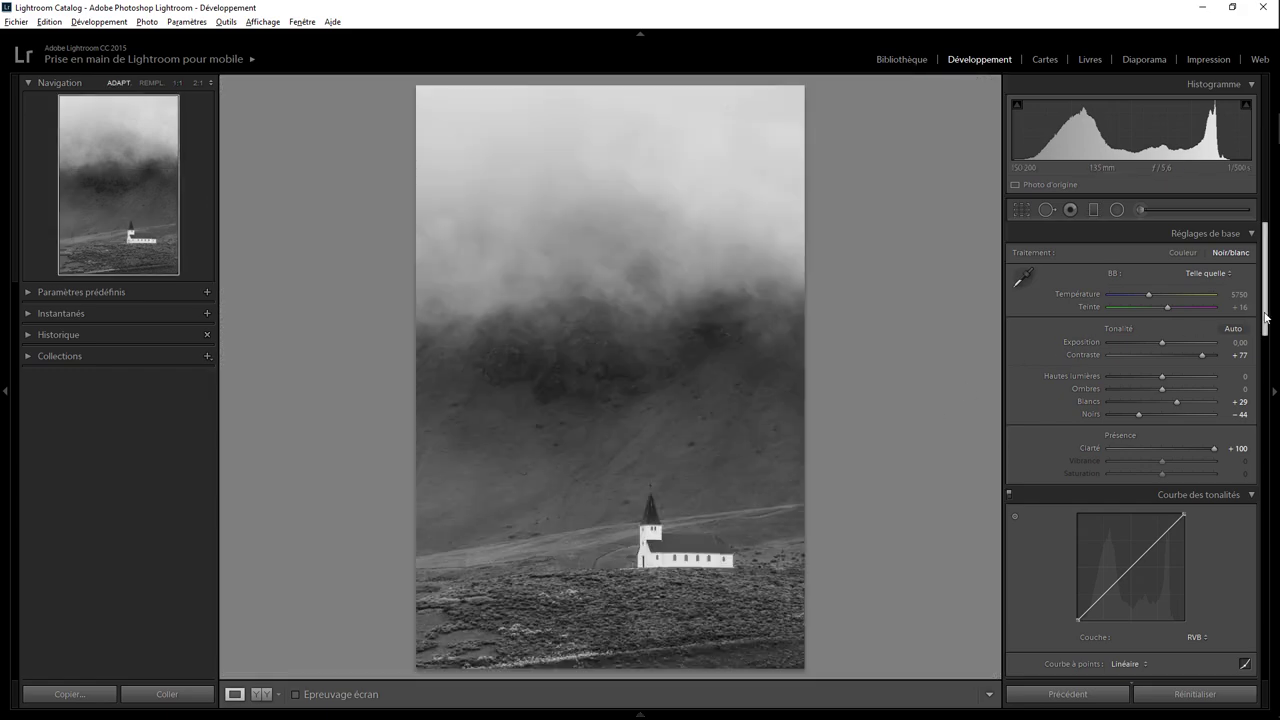
left_click_drag(1266, 318, 1265, 583)
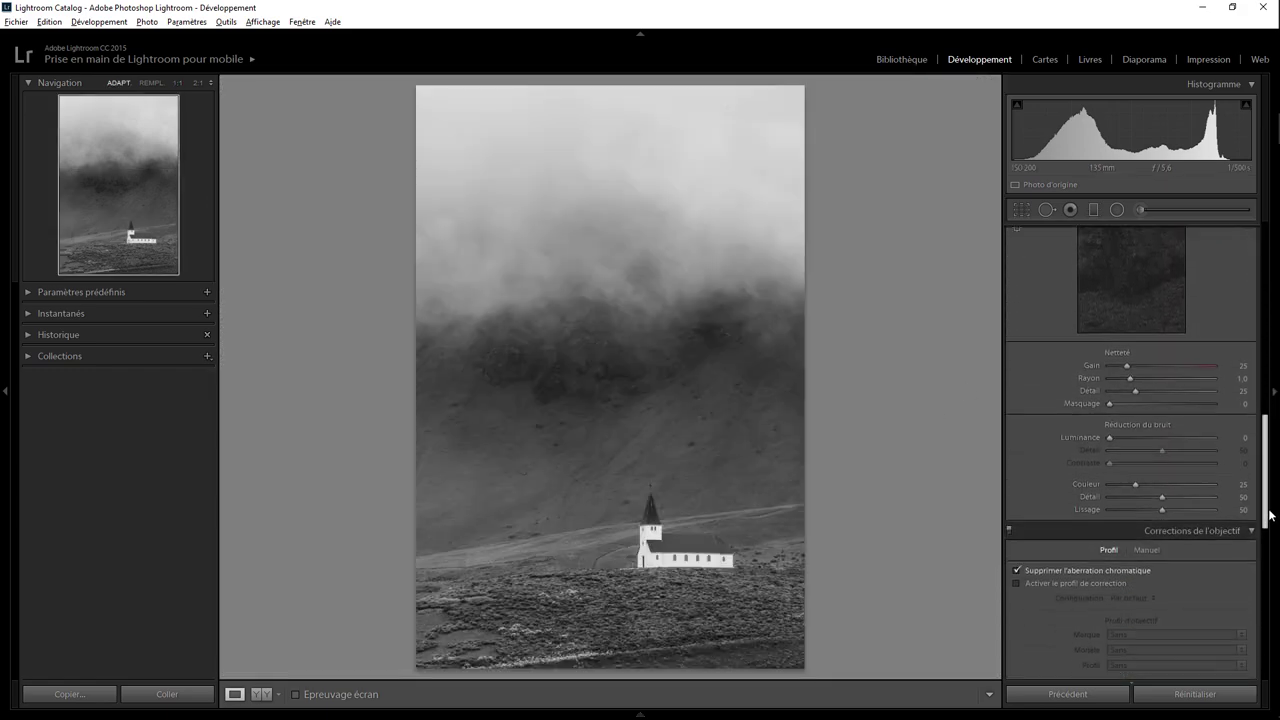
- Set the post-crop vignette amount to −6 in the Effects panel
scroll(1220, 585, "down", 1)
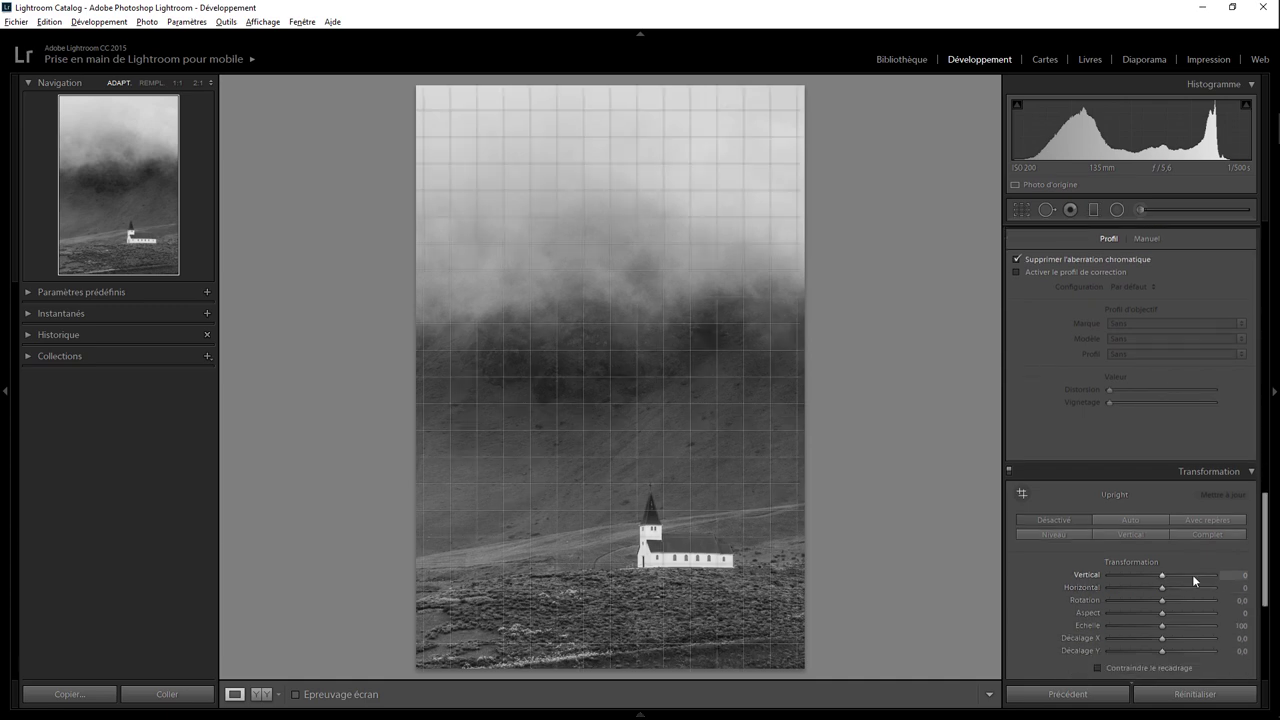
scroll(1265, 583, "down", 2)
scroll(1265, 583, "down", 5)
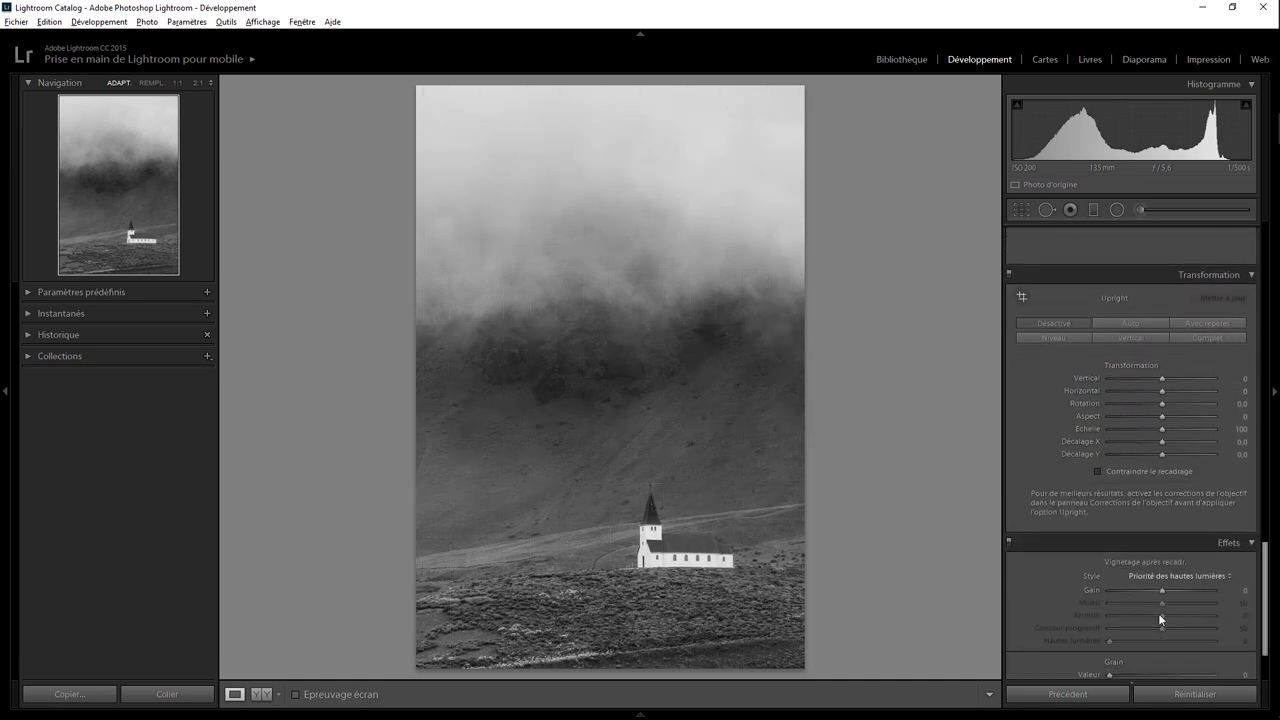
left_click_drag(1161, 589, 1158, 589)
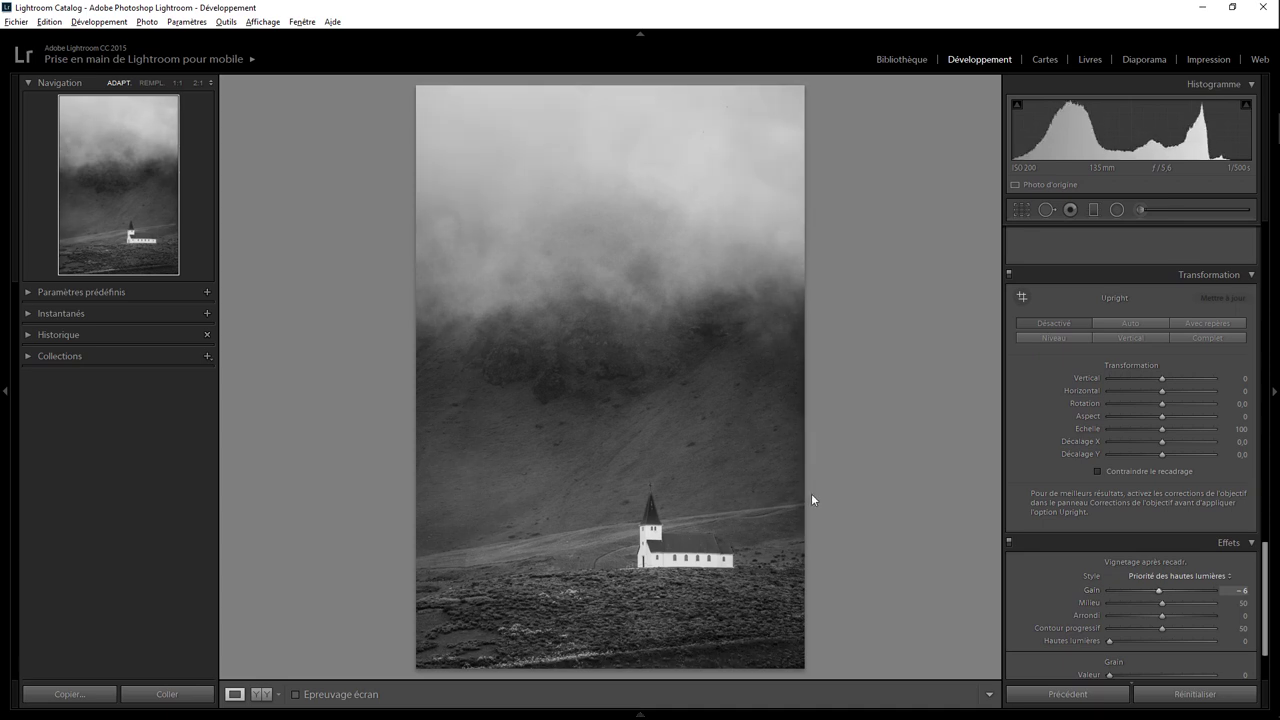
- Pull both top crop corners inward with aspect locked, shift the photo slightly left, and apply
left_click(1022, 209)
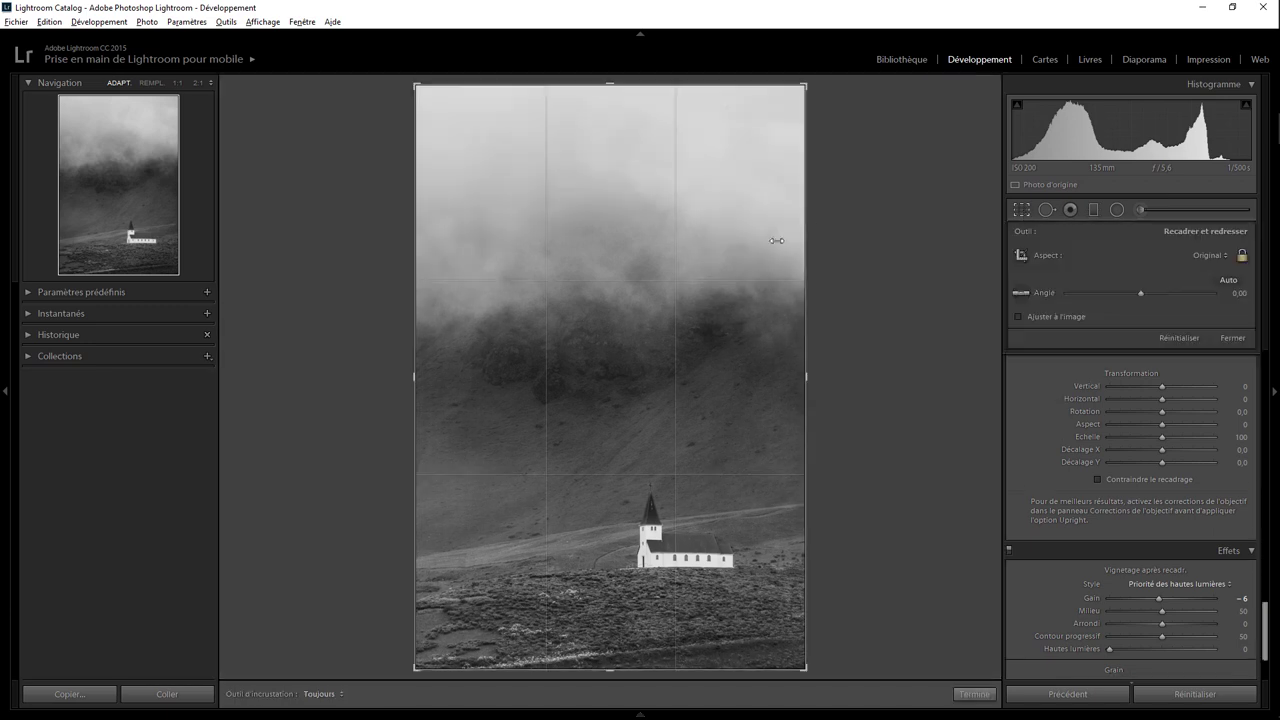
left_click_drag(806, 84, 781, 124)
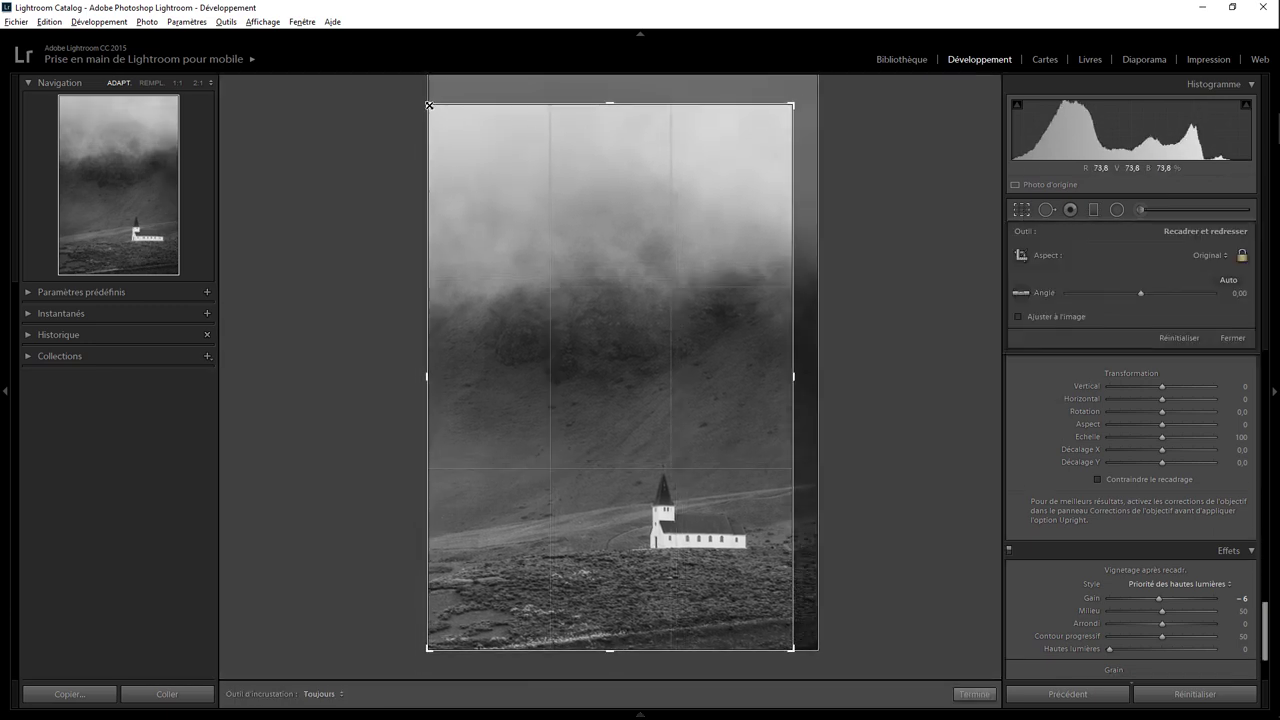
left_click_drag(428, 104, 435, 112)
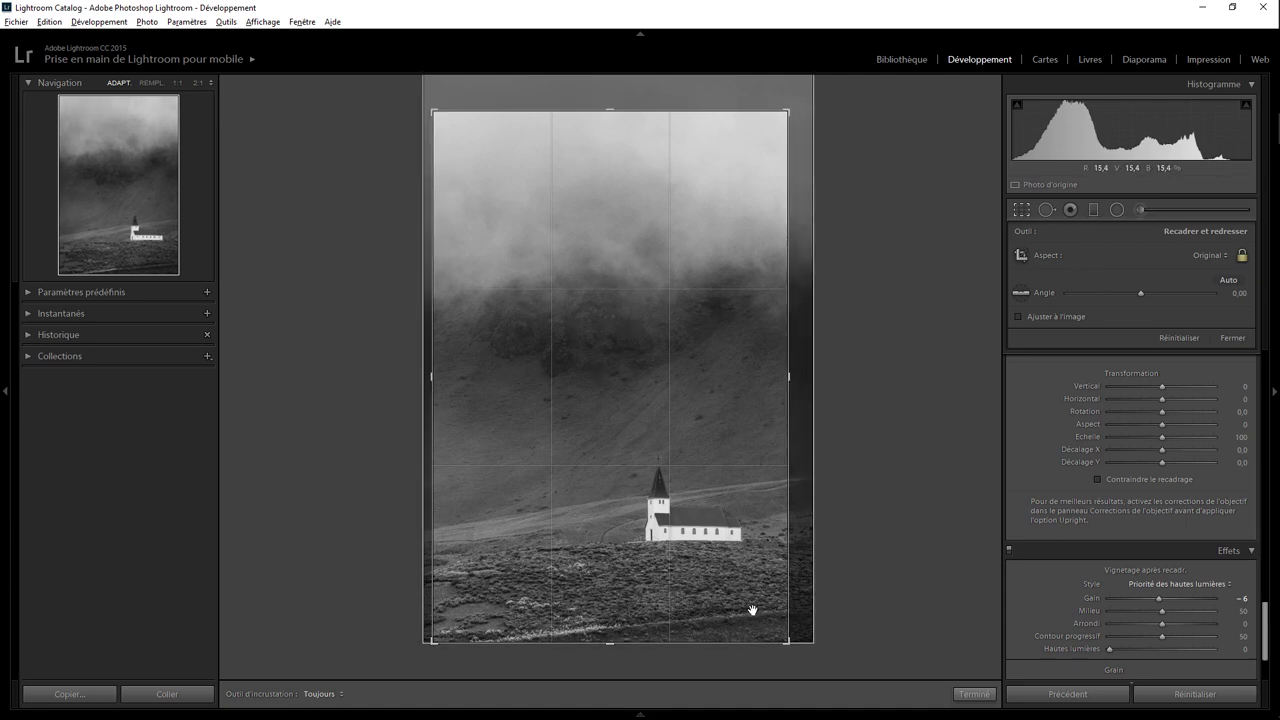
left_click_drag(652, 525, 643, 525)
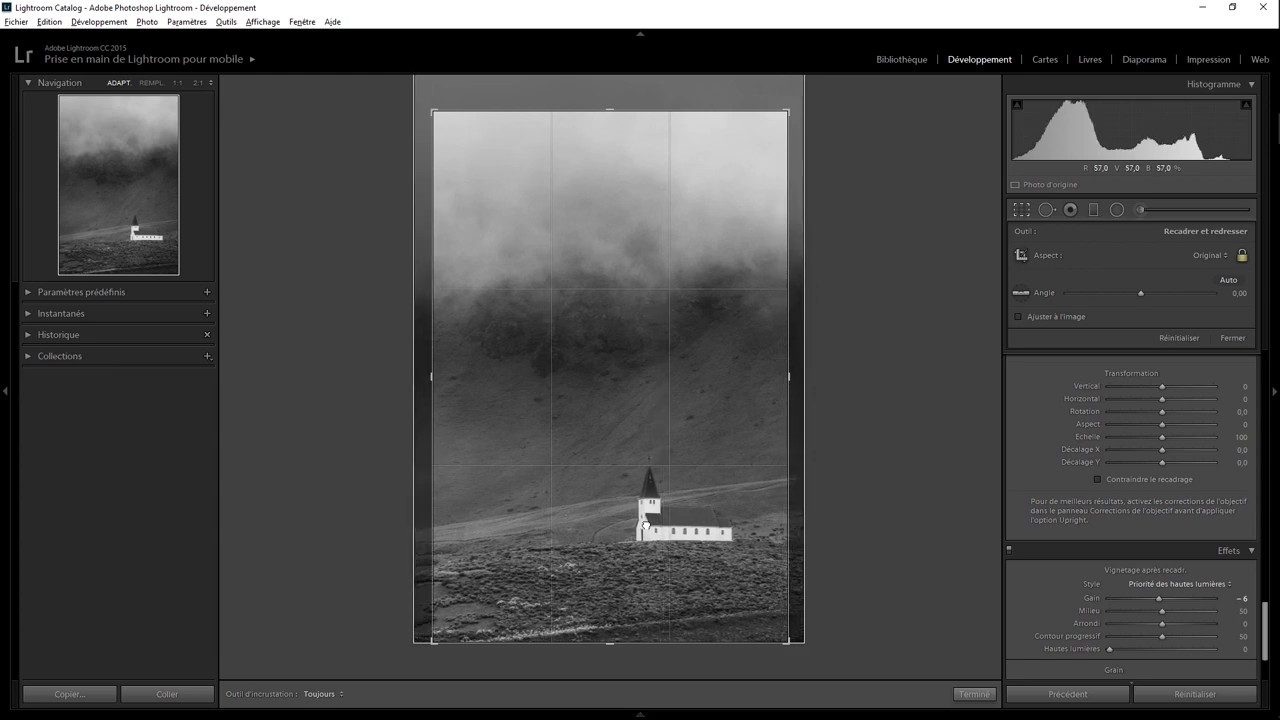
left_click(973, 694)
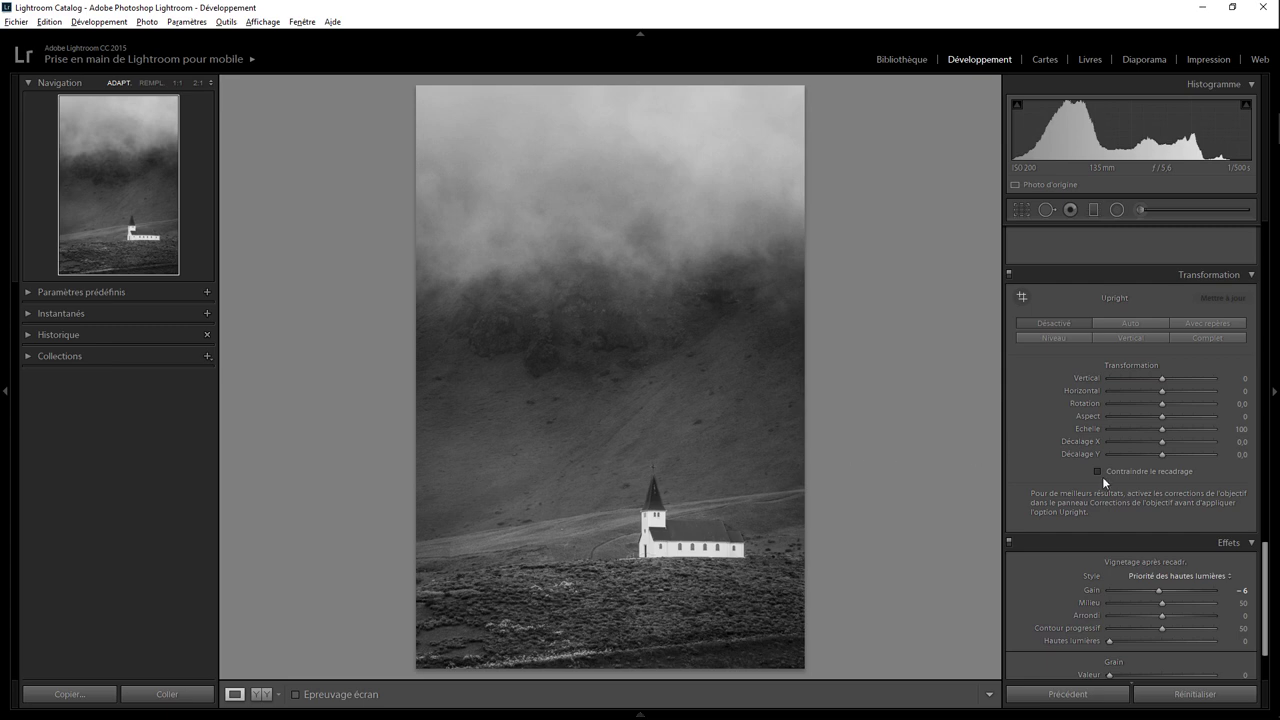
- Adjust the Basic panel tones of the black-and-white photo, setting Whites to +57
left_click_drag(1266, 590, 1266, 270)
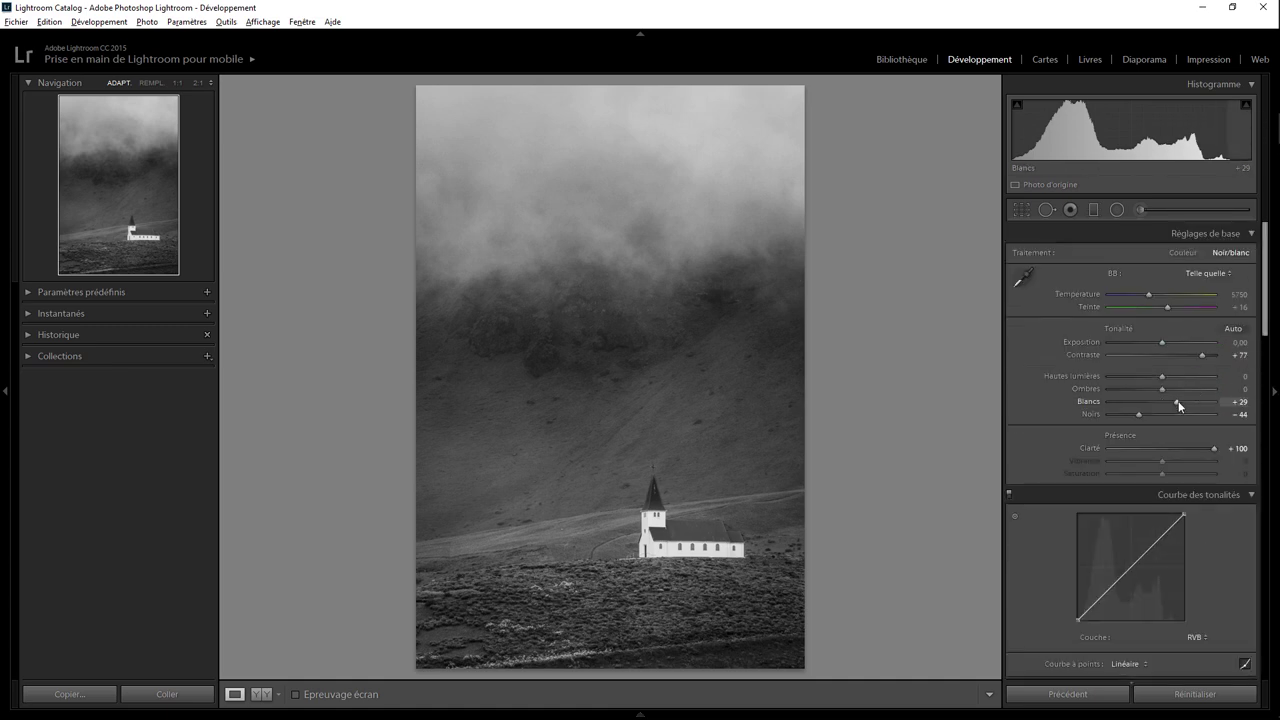
key("shift")
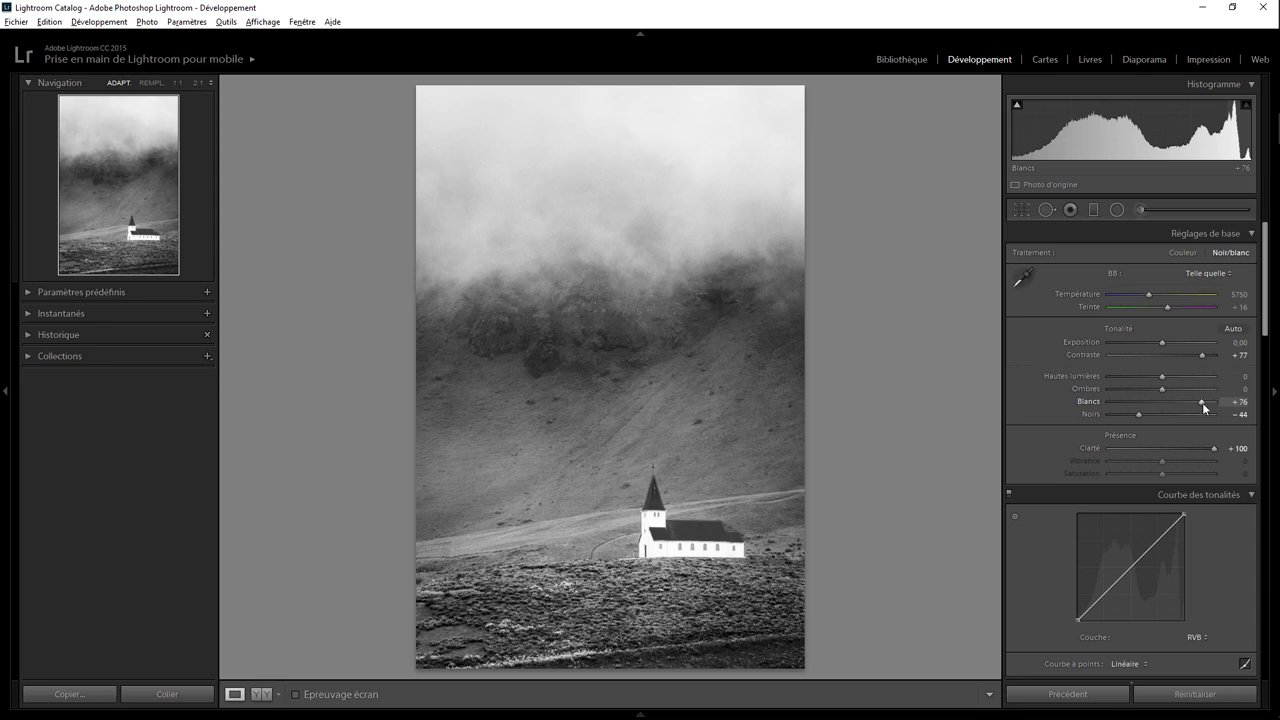
left_click_drag(1202, 401, 1192, 400)
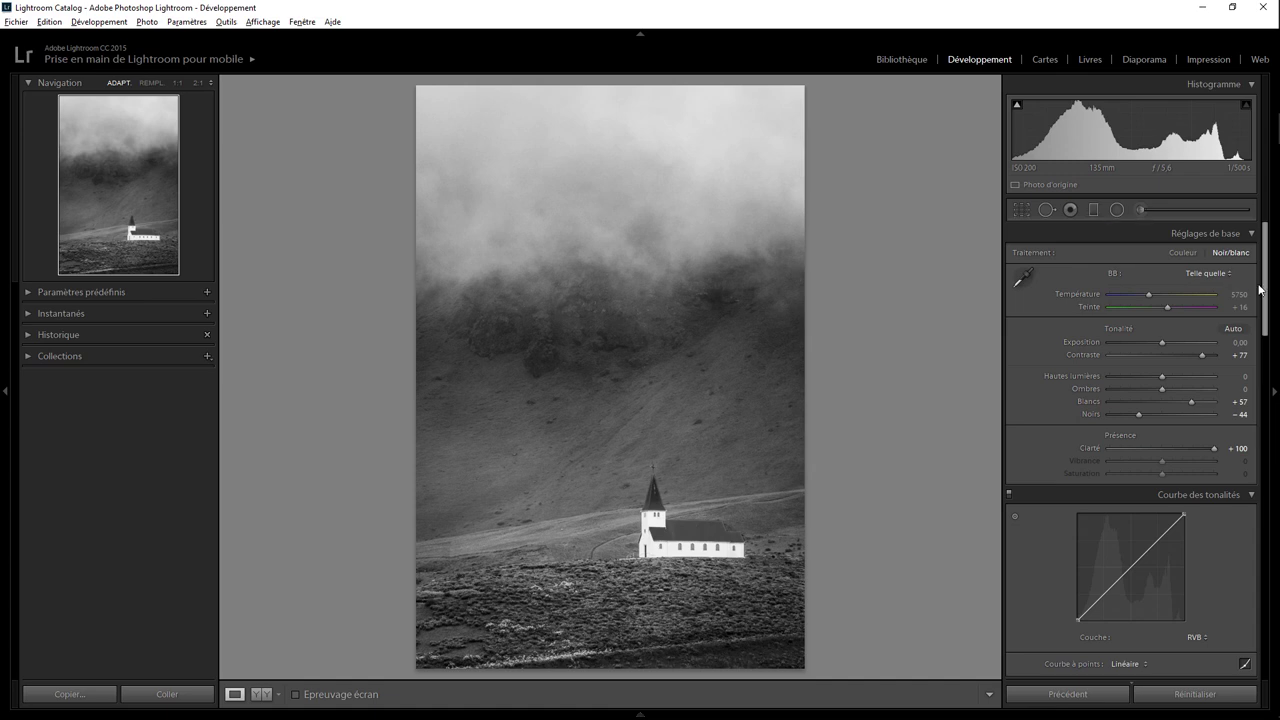
- Set the yellow B&W mix slider to -14 to darken the grass tones
left_click_drag(1266, 292, 1268, 392)
scroll(1149, 382, "up", 1)
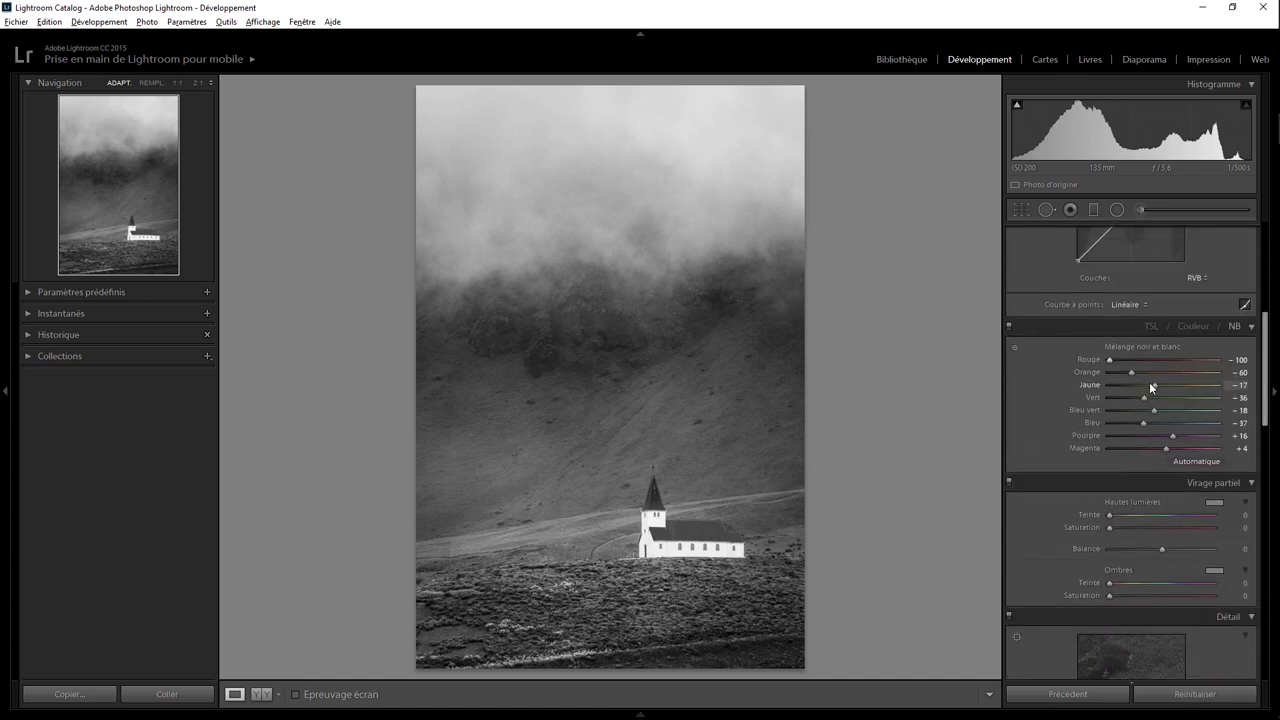
left_click_drag(1154, 384, 1146, 389)
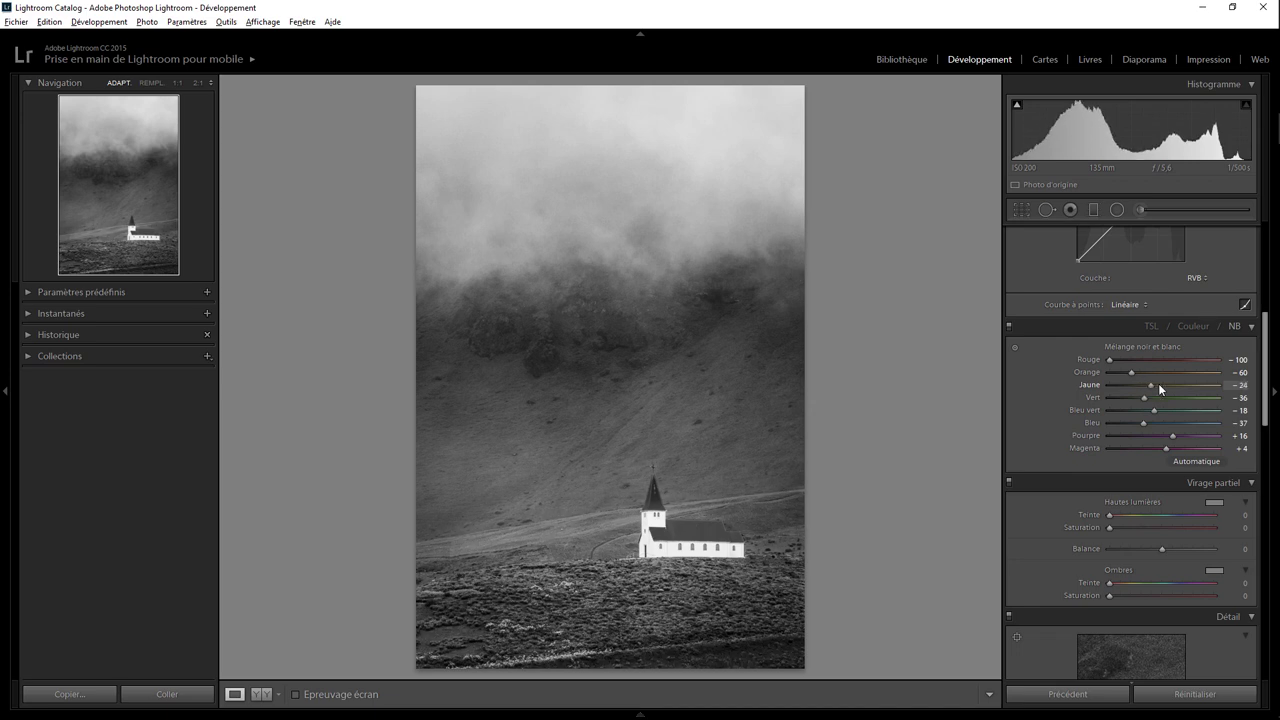
left_click(1158, 385)
left_click(1156, 385)
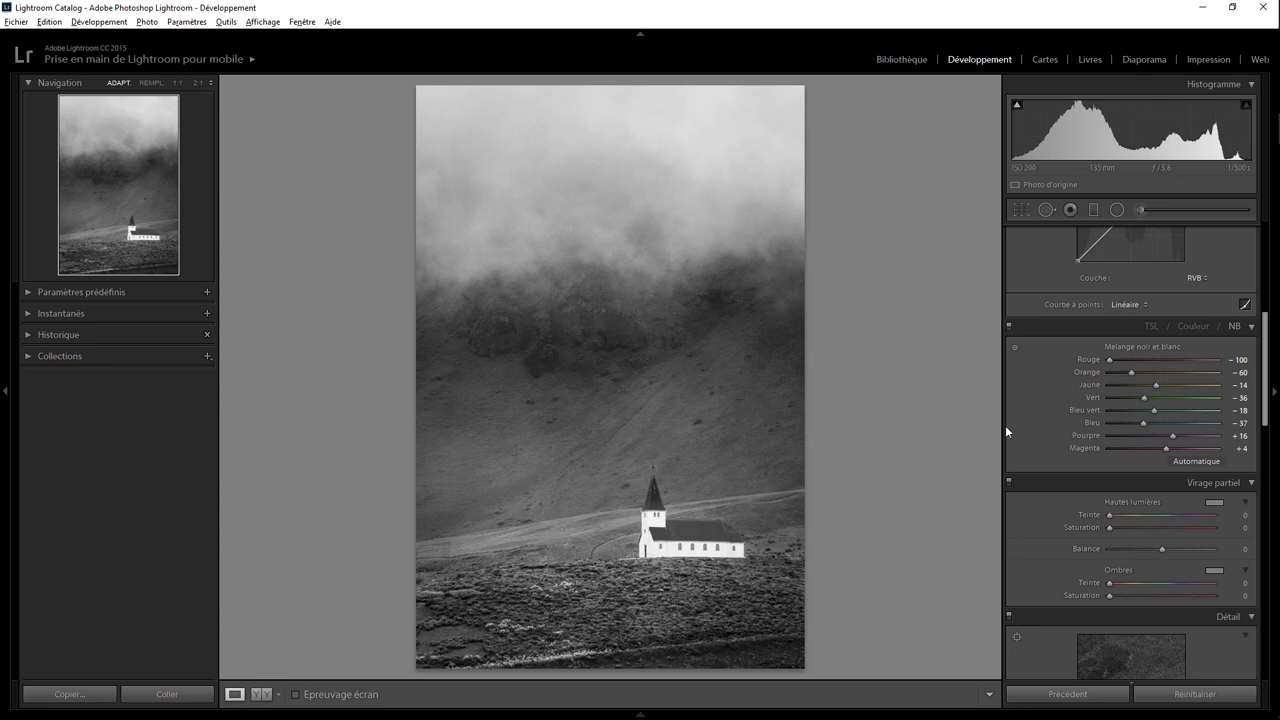
- Set purple to -42, reset magenta to 0, and raise aqua to +42
left_click_drag(1174, 436, 1039, 446)
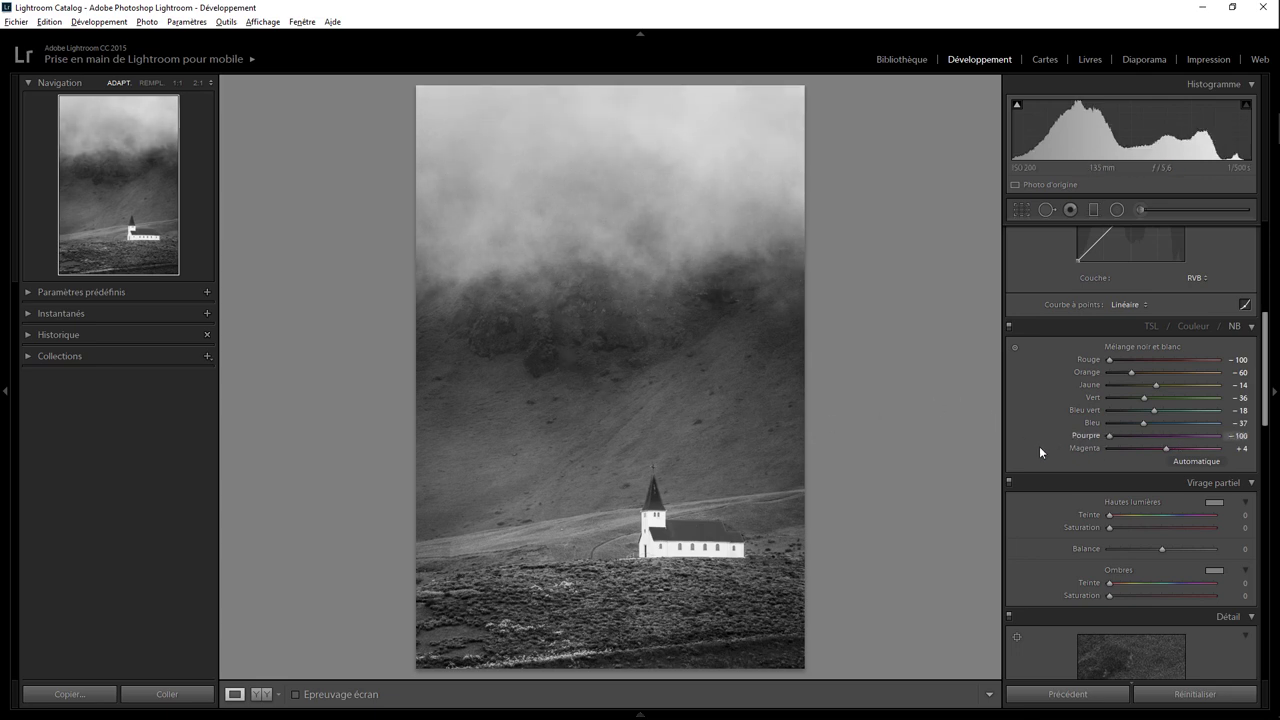
mouse_move(1188, 443)
left_mouse_down()
mouse_move(1096, 444)
mouse_move(1198, 438)
mouse_move(1032, 441)
left_mouse_up()
mouse_move(1127, 444)
left_mouse_down()
mouse_move(1186, 444)
mouse_move(1114, 444)
mouse_move(1214, 449)
mouse_move(1109, 454)
mouse_move(1145, 449)
mouse_move(1120, 411)
left_mouse_up()
double_click(1182, 450)
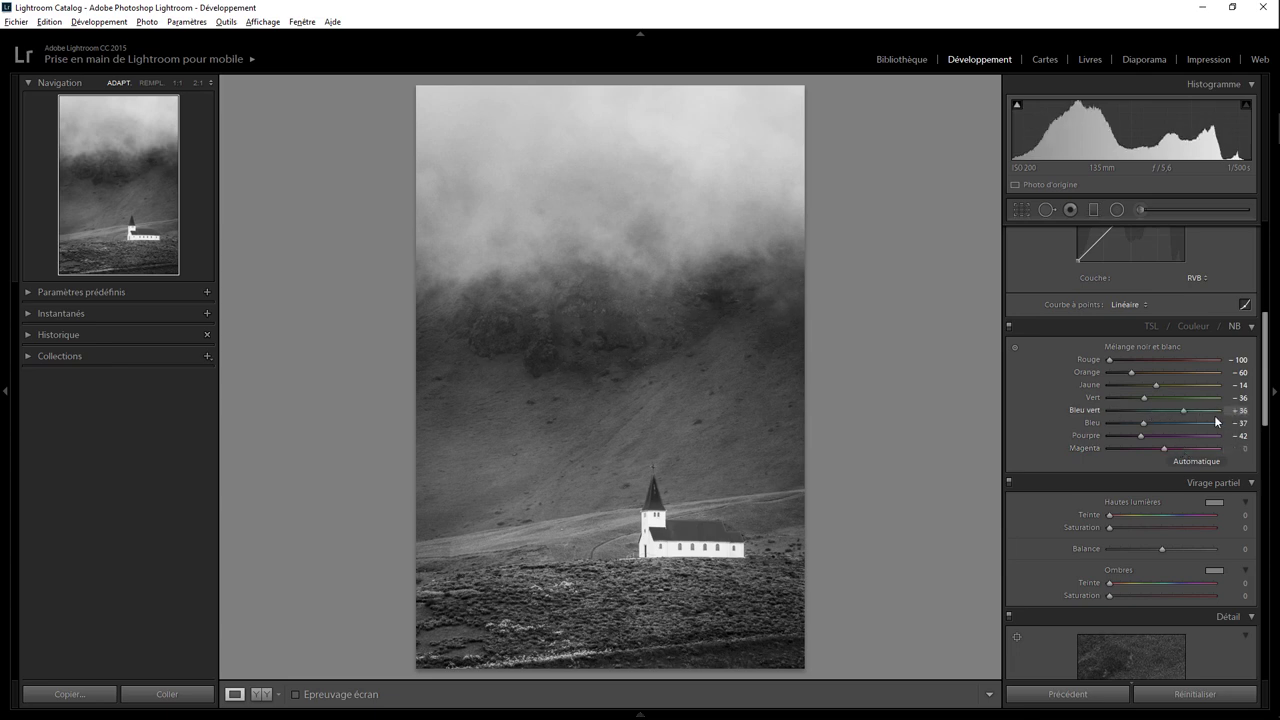
mouse_move(1214, 415)
left_mouse_down()
mouse_move(1127, 413)
mouse_move(1187, 412)
left_mouse_up()
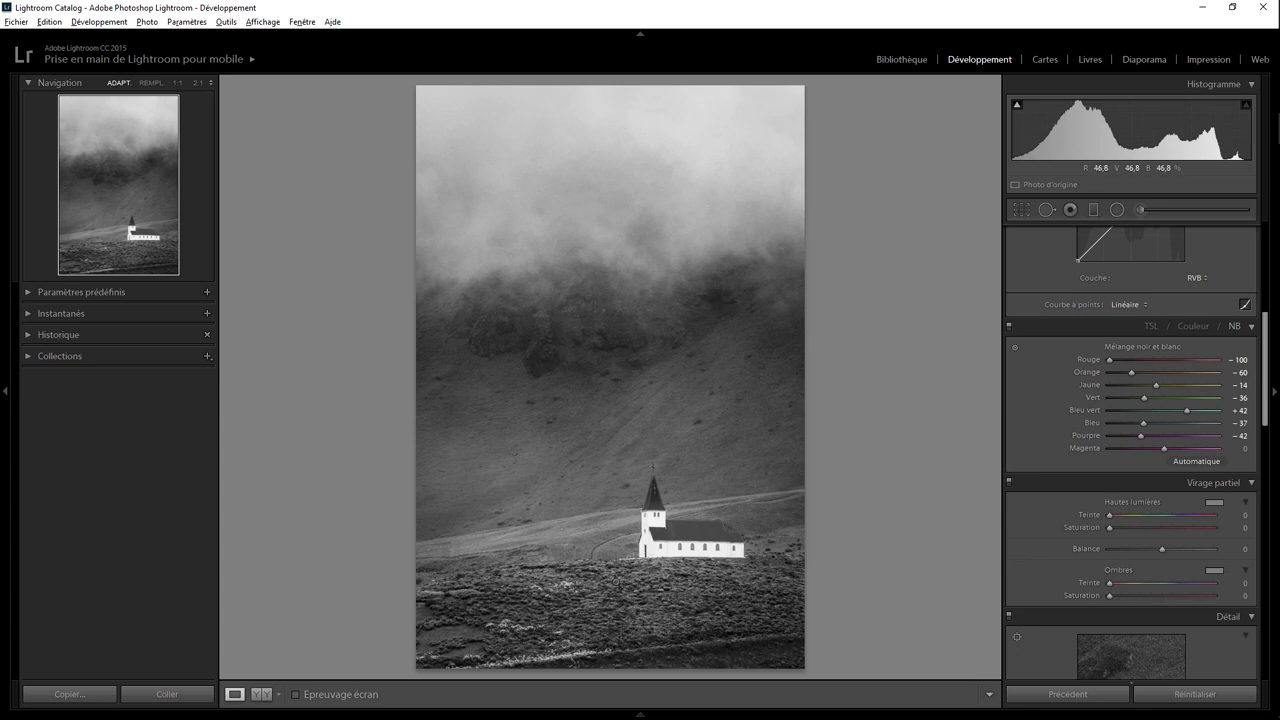
- Lay a graduated filter across the foreground at the church, with Dehaze reset and Exposure -0.16
left_click(1094, 210)
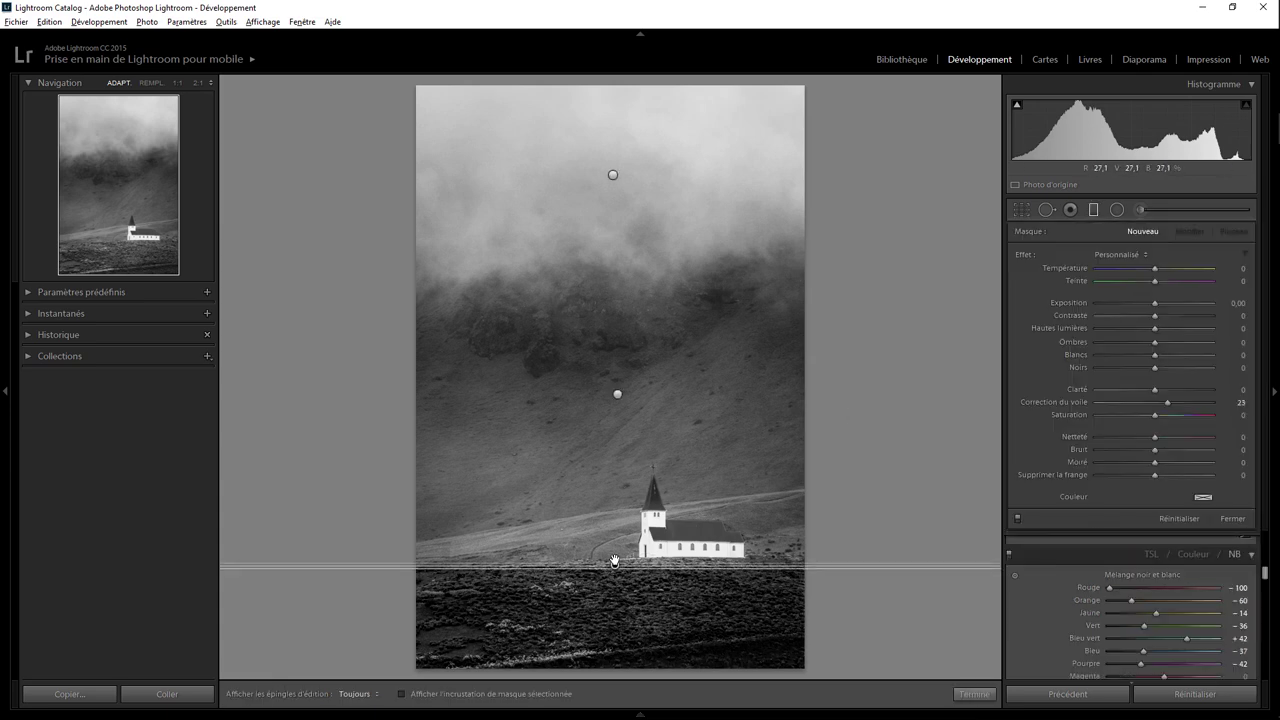
mouse_move(614, 566)
left_mouse_down()
mouse_move(614, 538)
mouse_move(531, 543)
left_mouse_up()
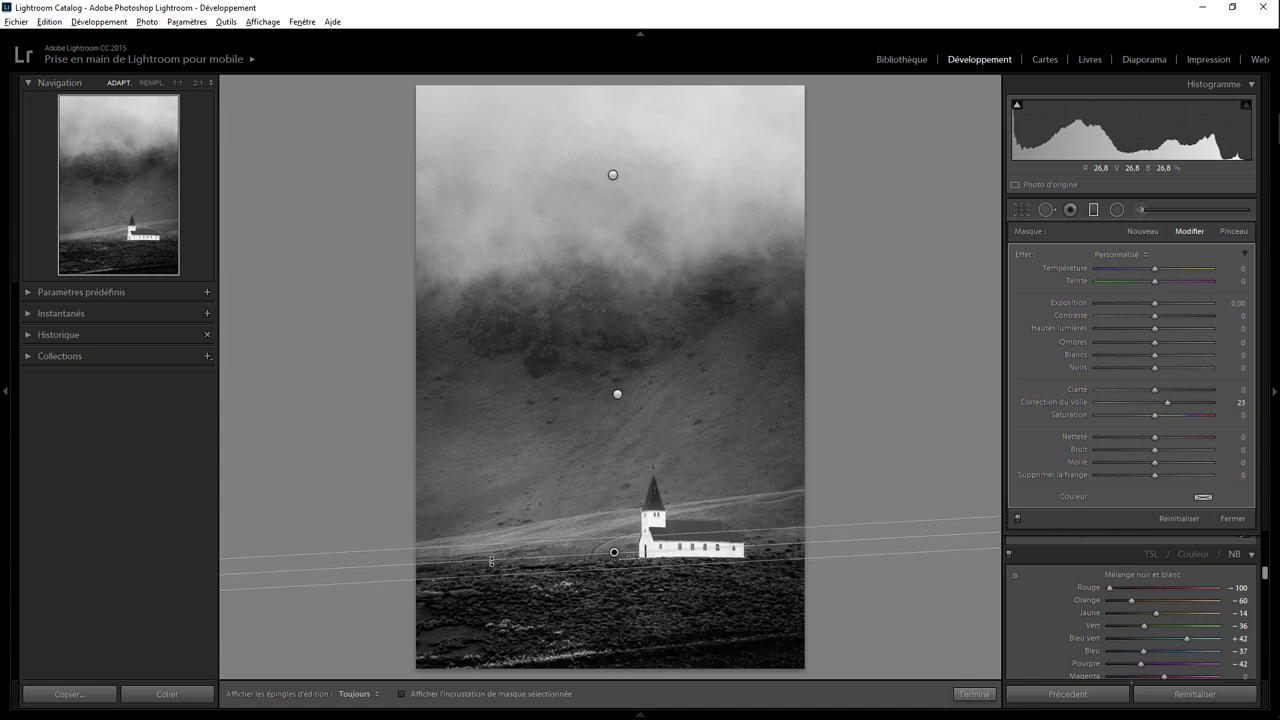
double_click(1167, 402)
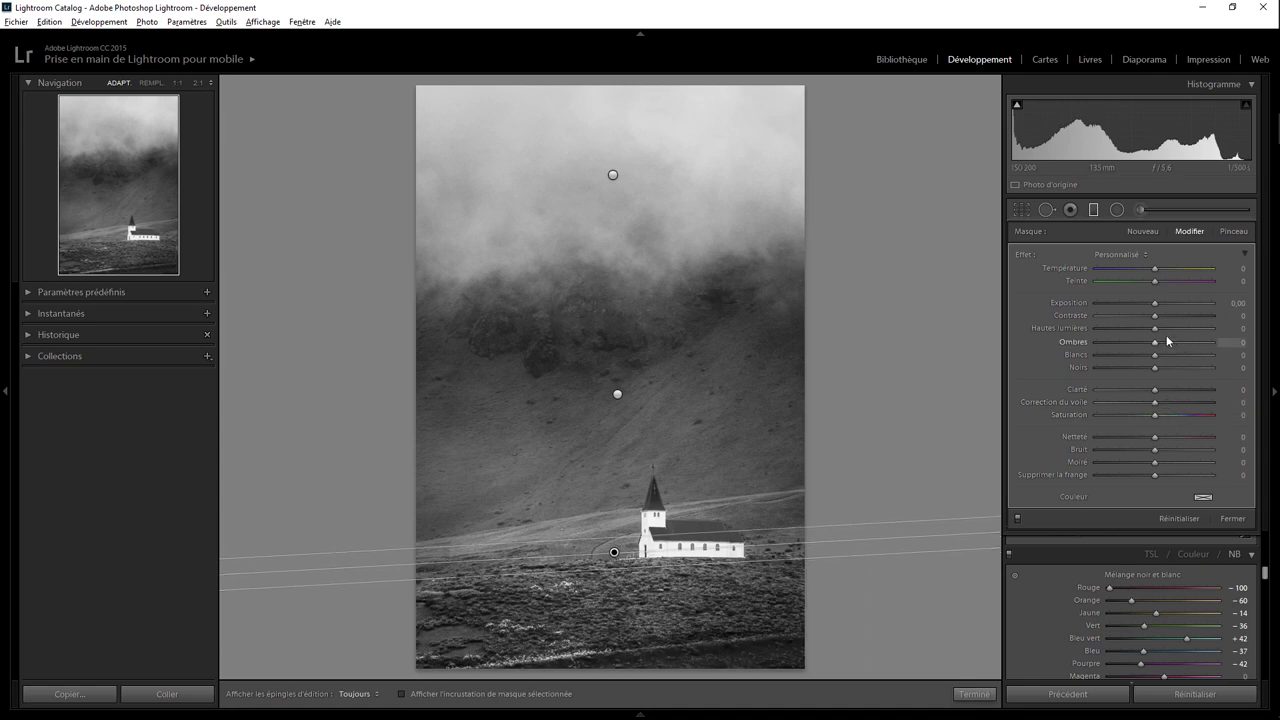
left_click_drag(1155, 303, 1150, 304)
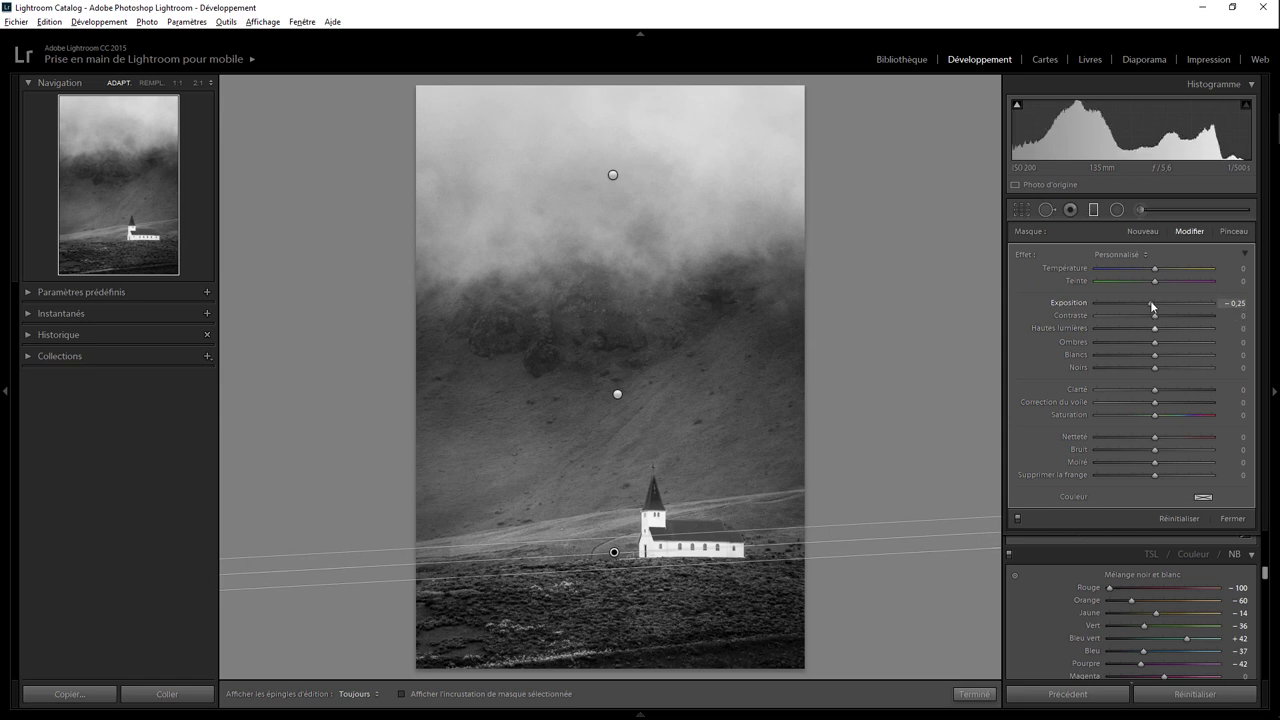
double_click(1151, 303)
mouse_move(1155, 329)
left_mouse_down()
mouse_move(1108, 329)
mouse_move(1153, 302)
left_mouse_up()
double_click(1138, 330)
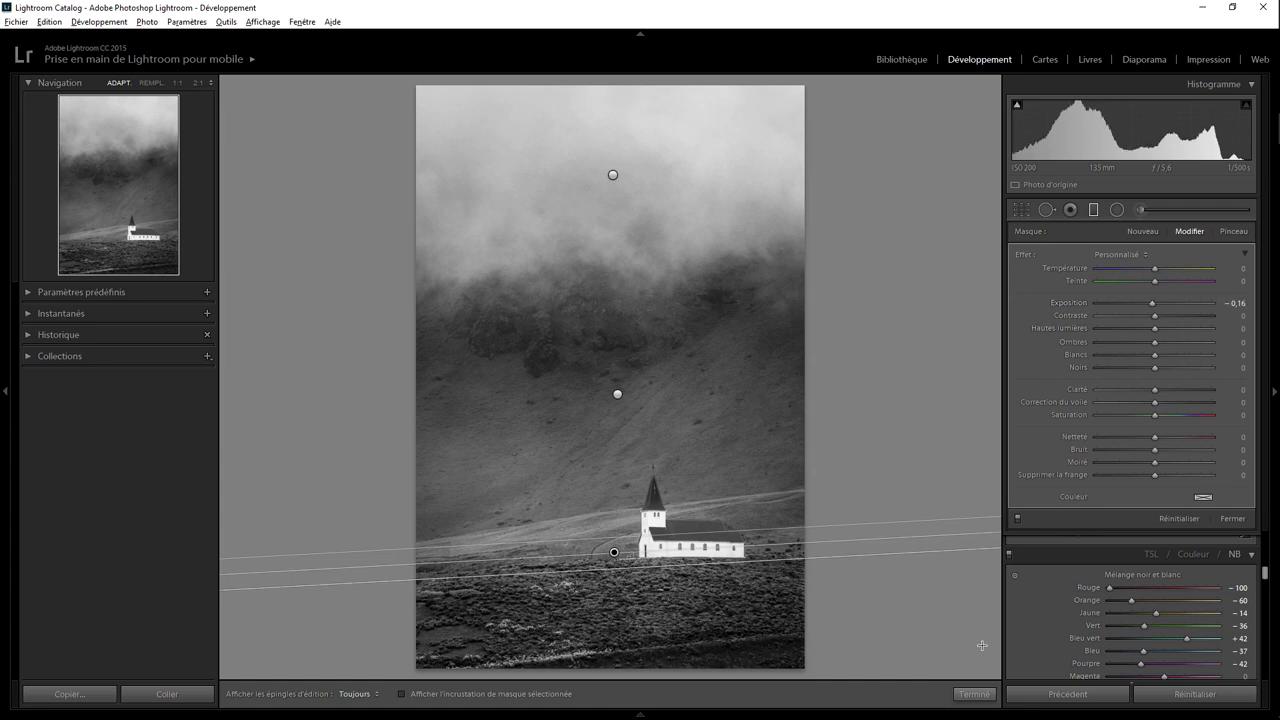
left_click(975, 694)
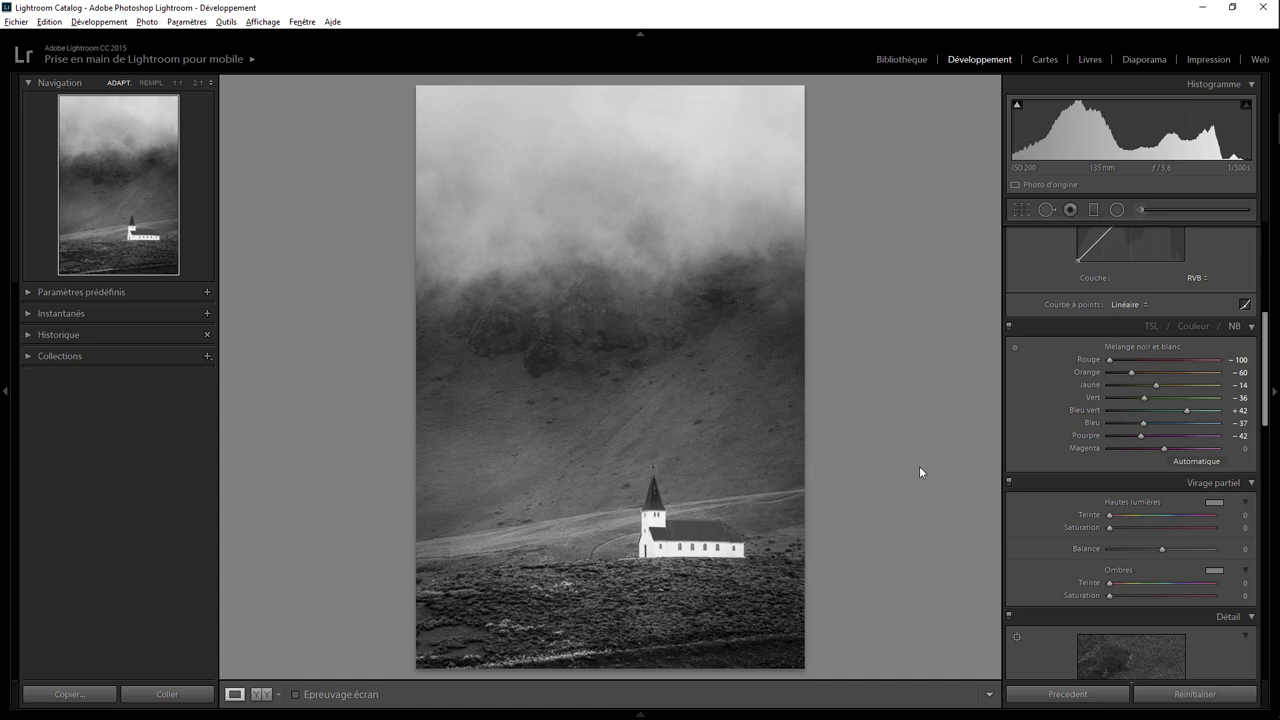
key("shift")
key("backslash")
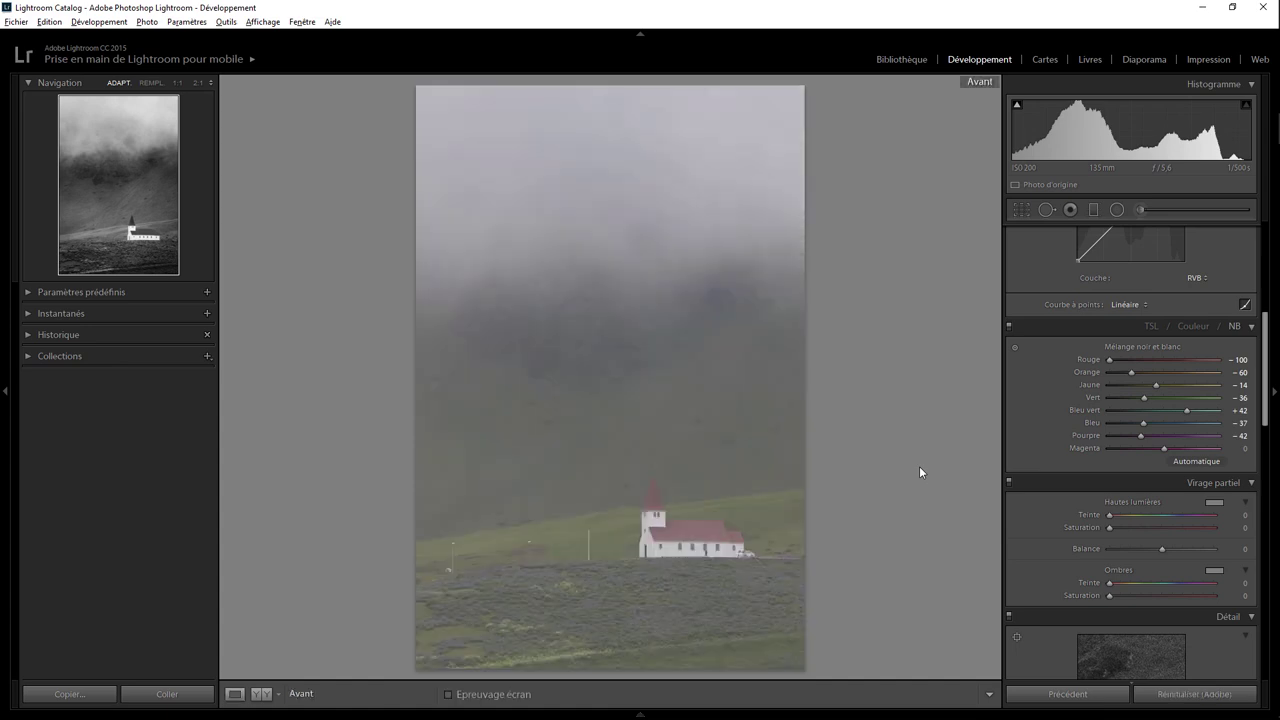
key("backslash")
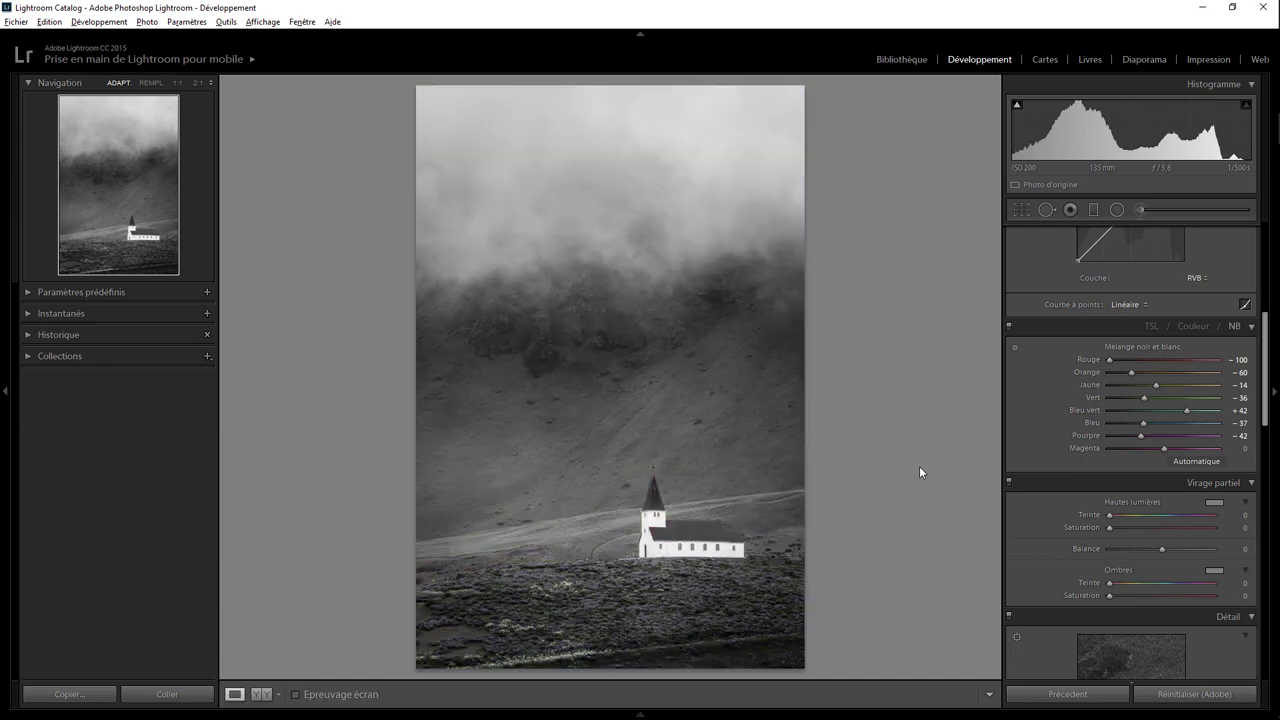
key("backslash")
key("backslash")
key("backslash")
key("backslash")
key("backslash")
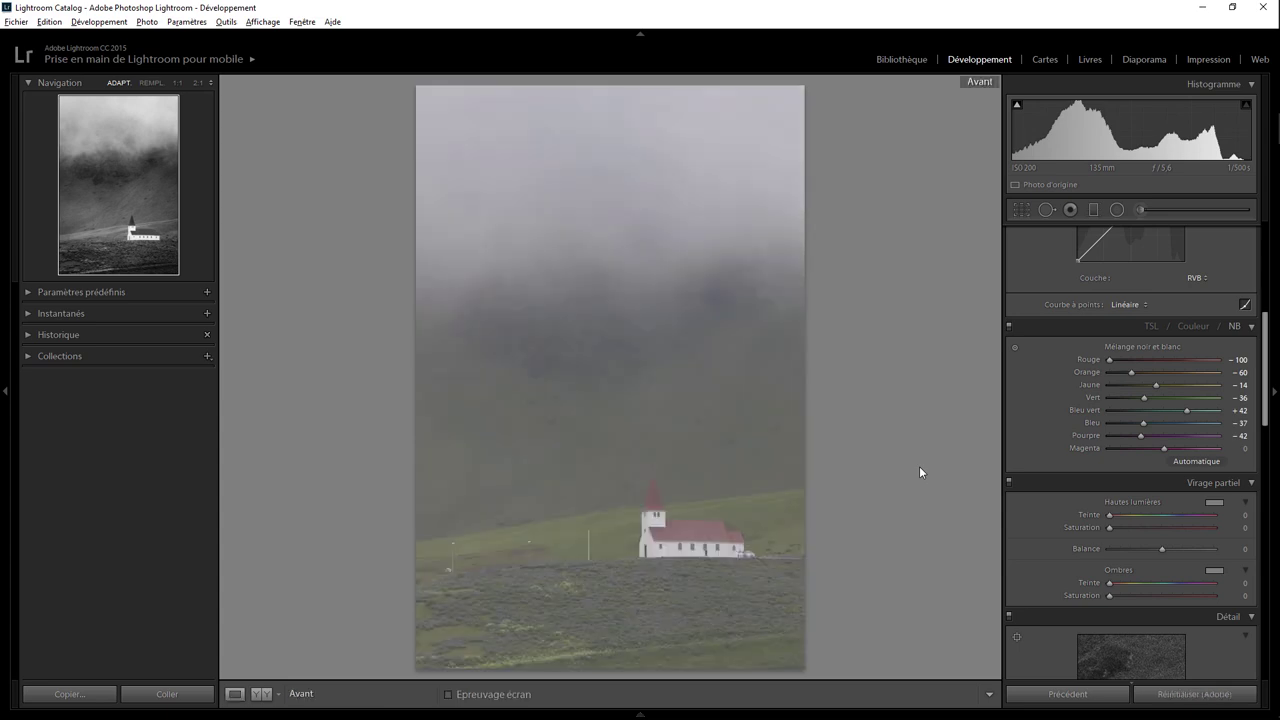
key("backslash")
key("backslash")
key("backslash")
key("backslash")
key("backslash")
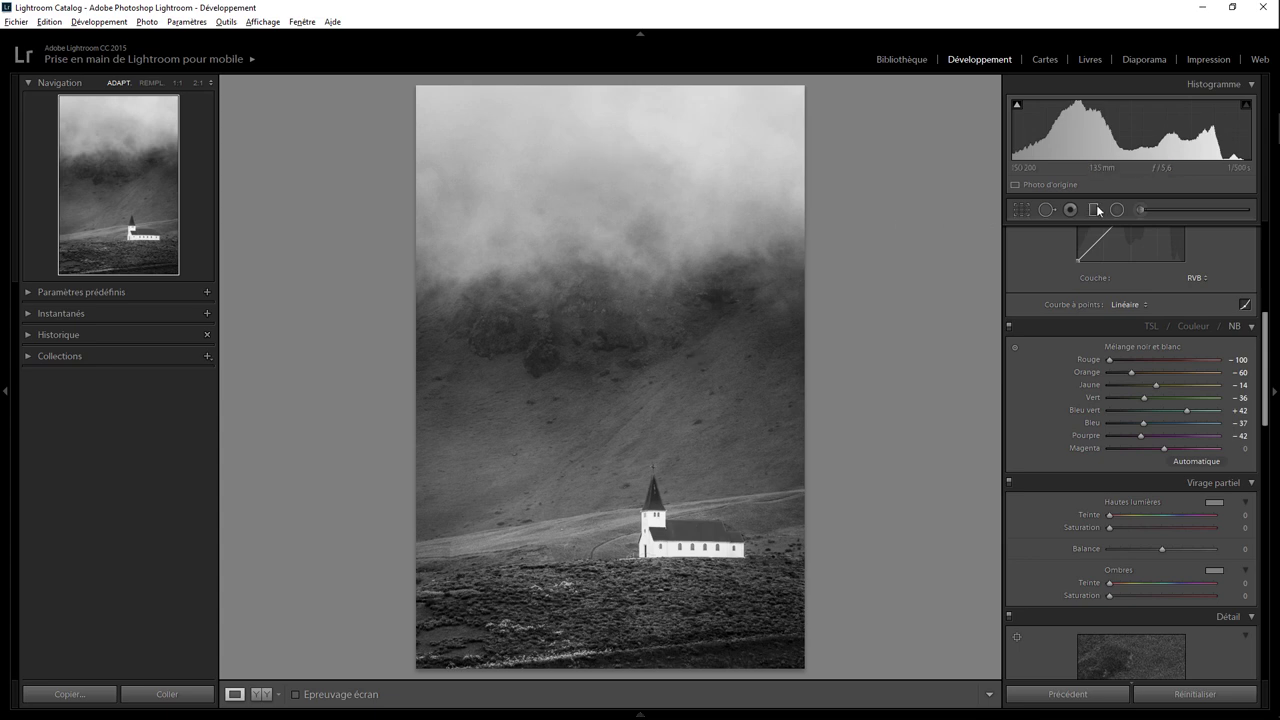
- Select the sky's graduated filter, set its Highlights to +34, and extend its fade lower into the fog
left_click(1093, 209)
left_click(613, 177)
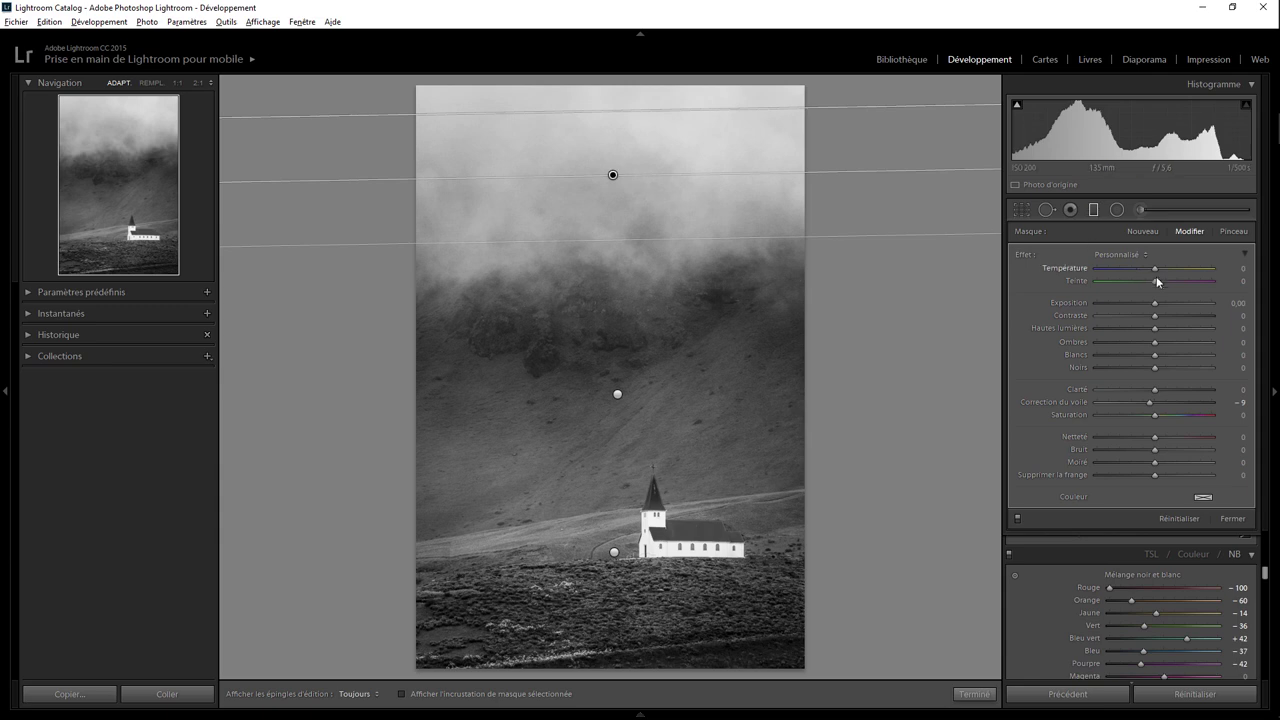
left_click_drag(1155, 328, 1174, 328)
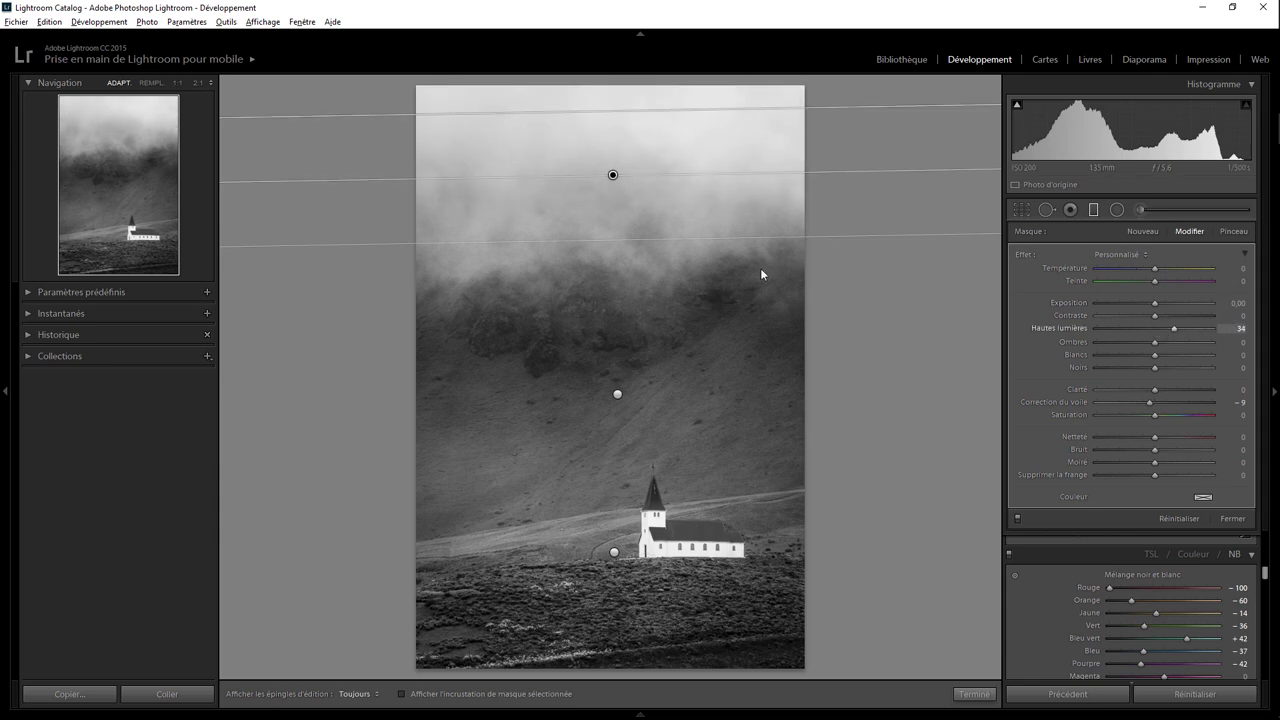
left_click_drag(622, 270, 622, 274)
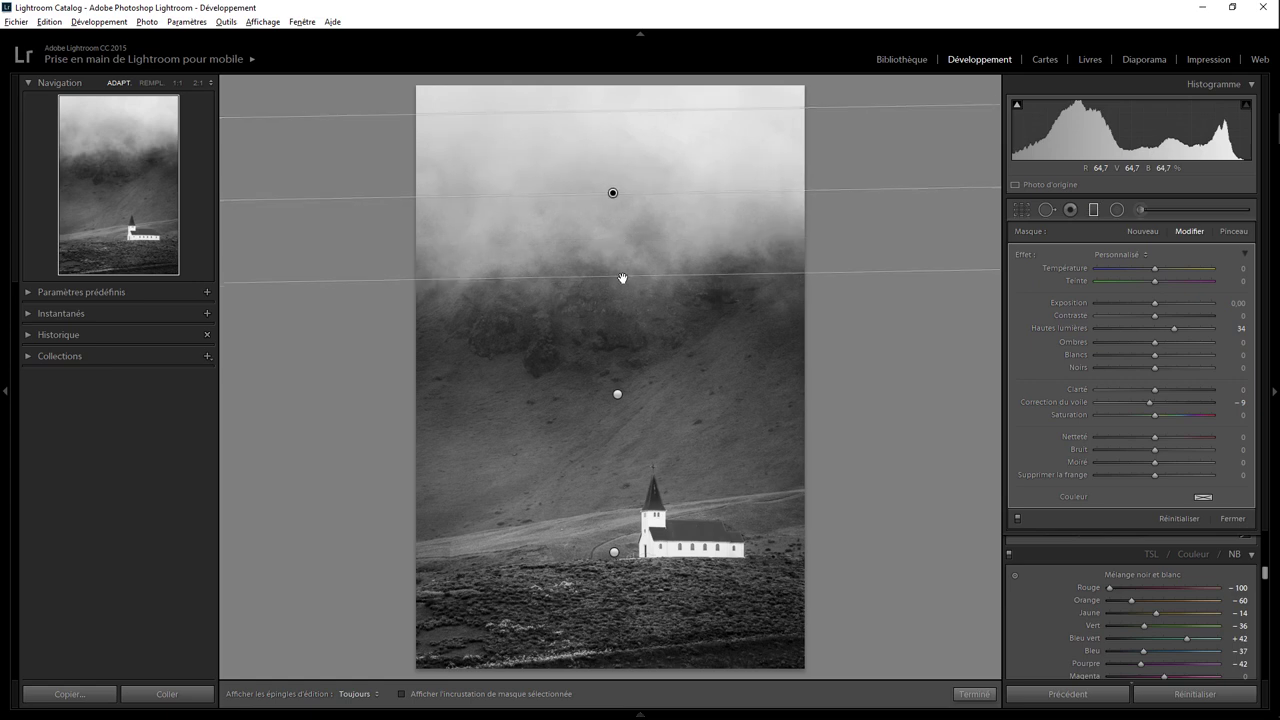
left_click(992, 688)
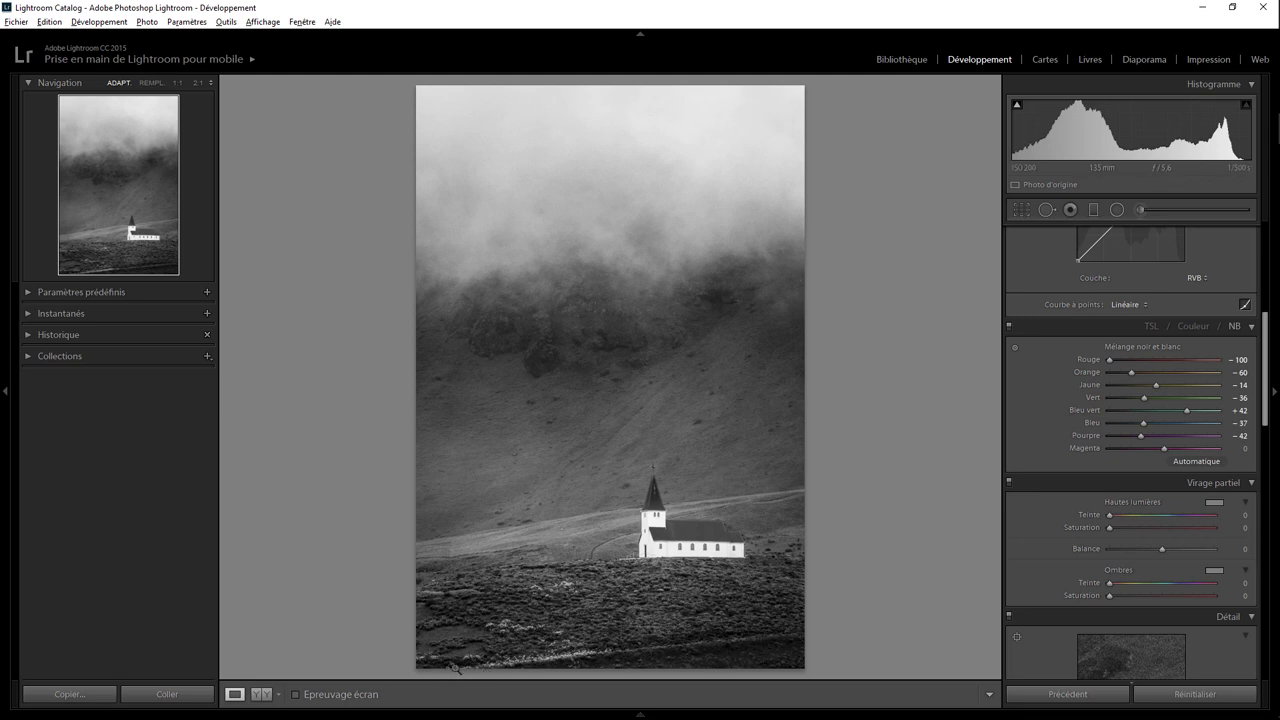
- Reposition the photo inside the crop frame around the church in two passes, applying each
left_click(1021, 209)
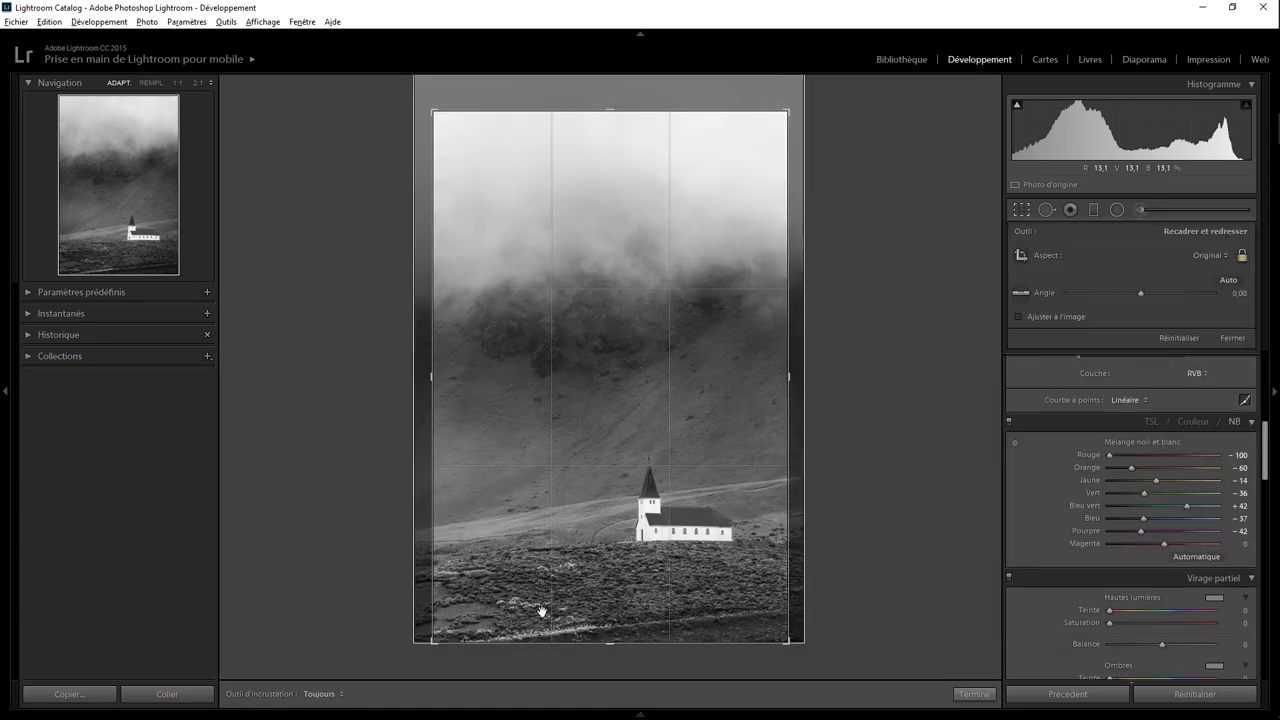
left_click_drag(547, 600, 530, 597)
left_click(972, 693)
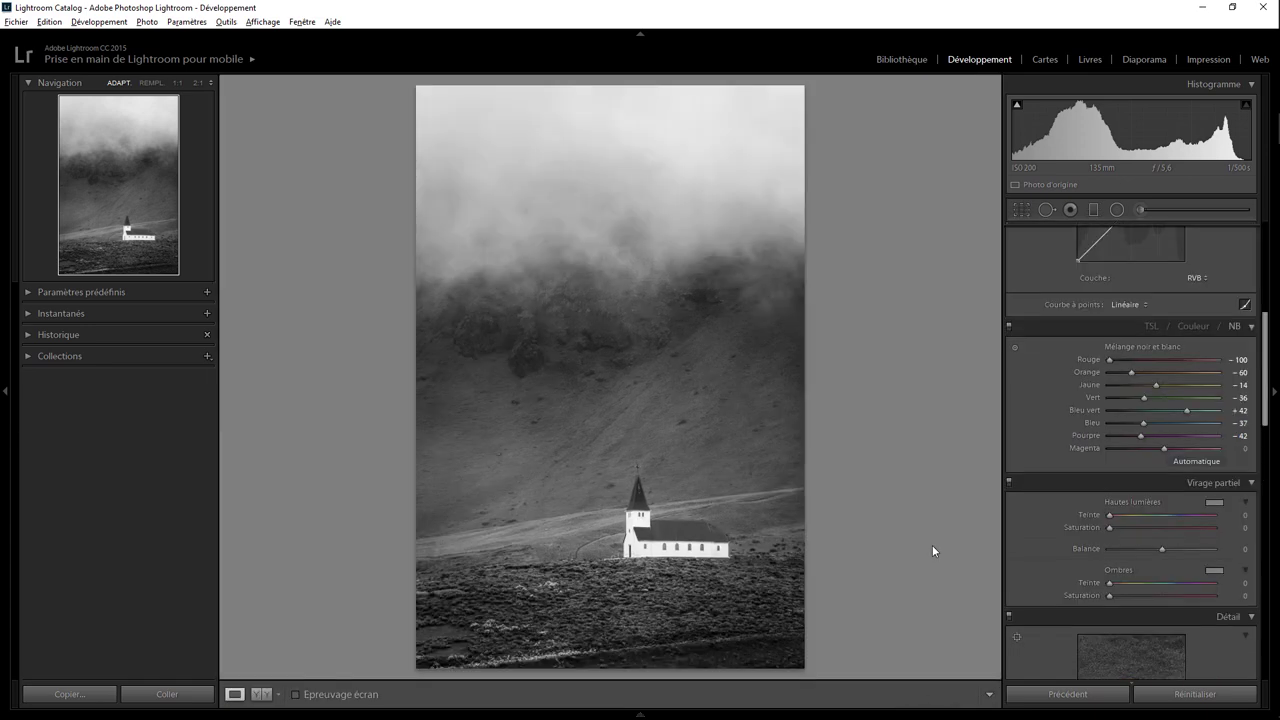
left_click(1028, 208)
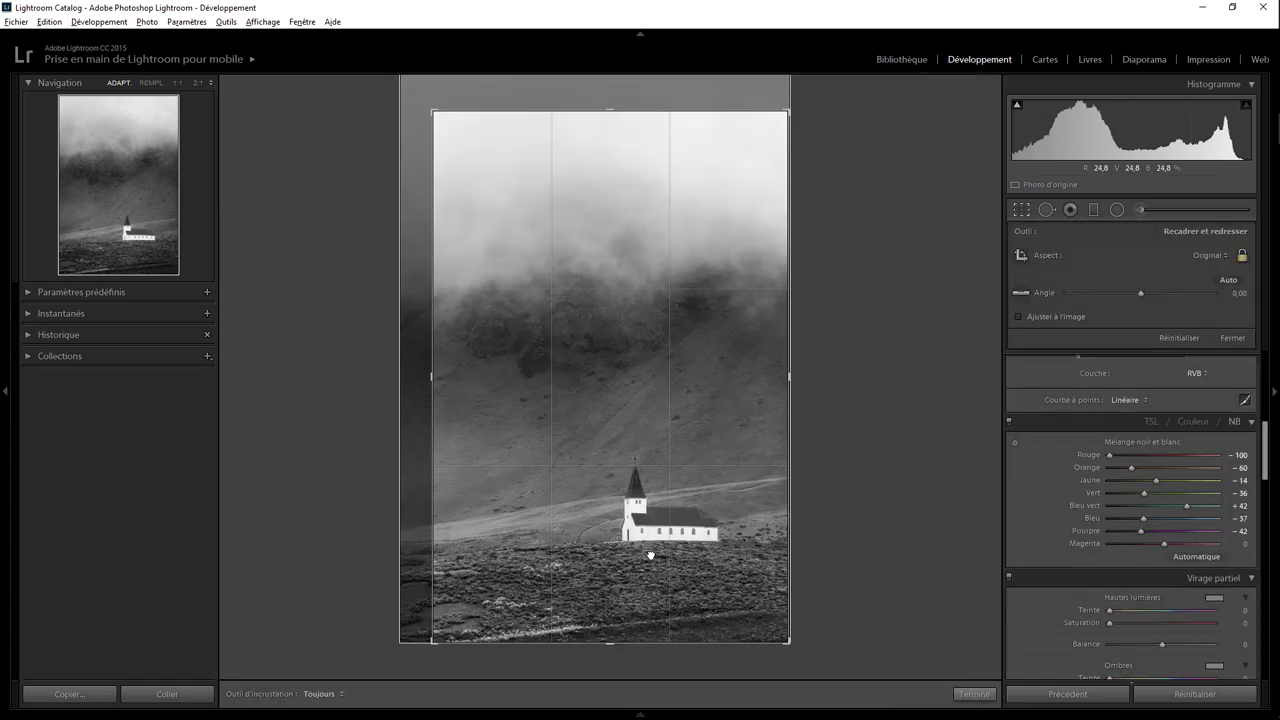
left_click_drag(650, 555, 663, 547)
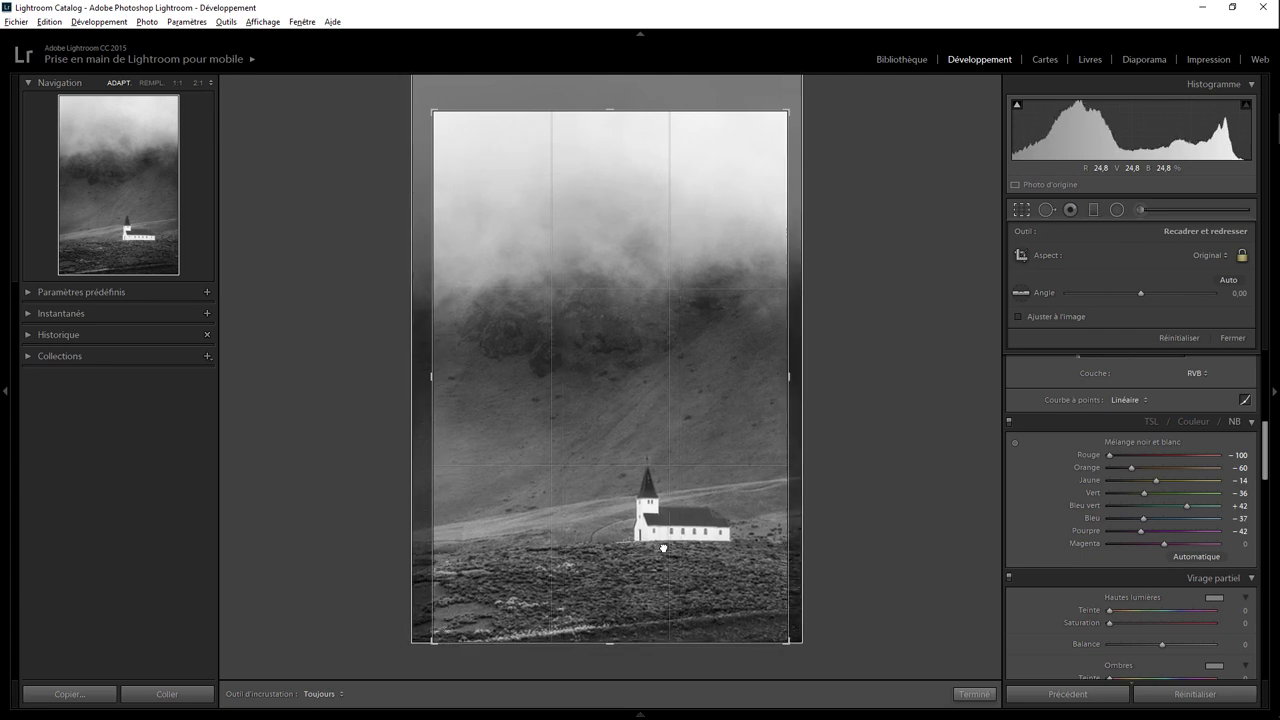
left_click(972, 693)
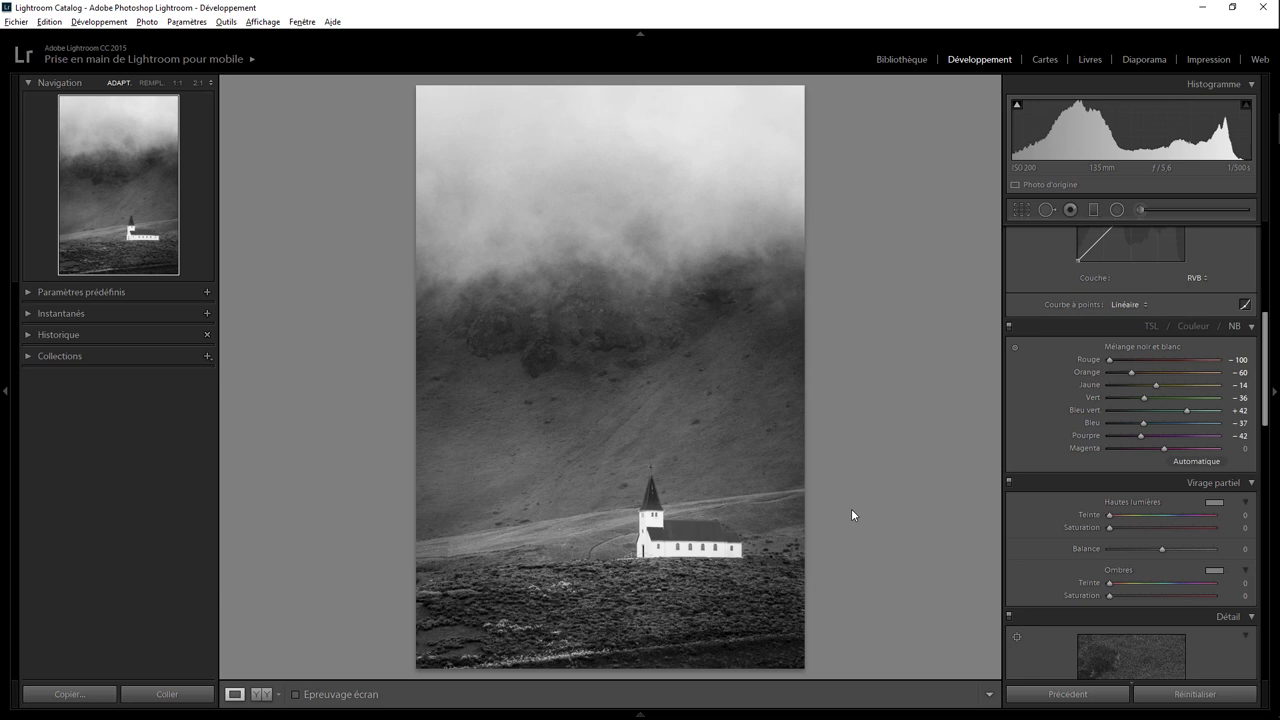
key("backslash")
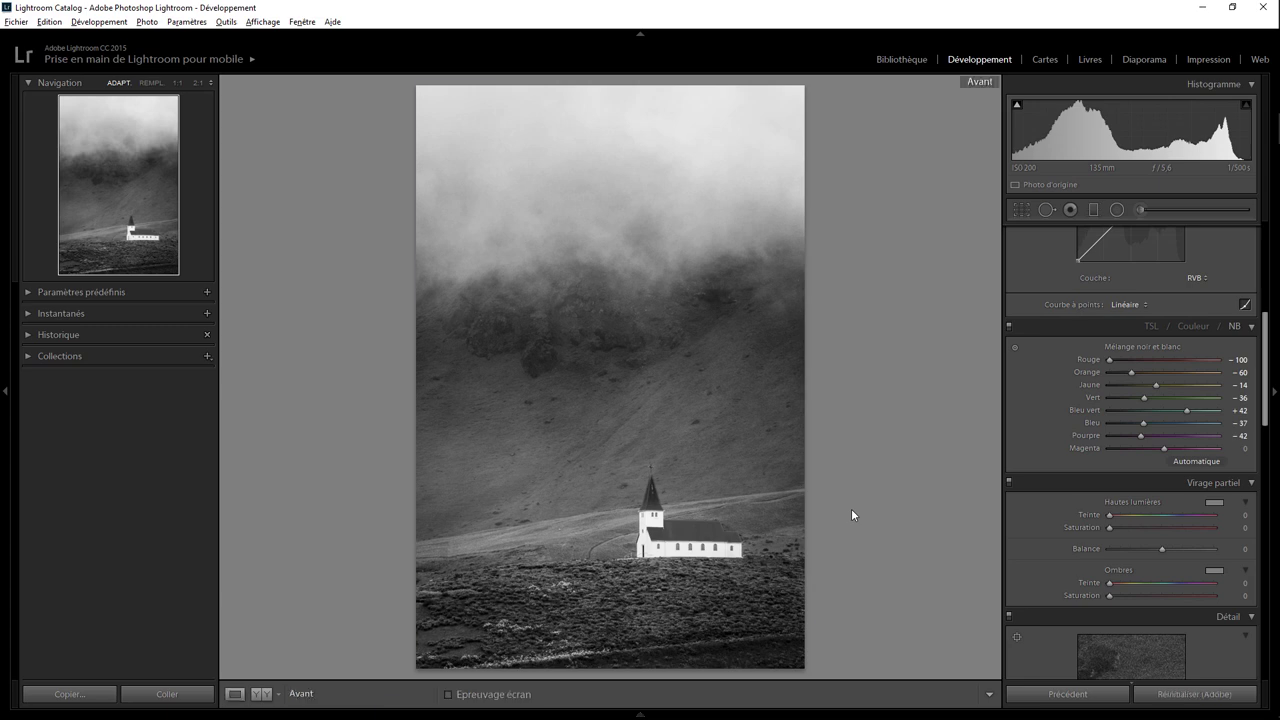
key("backslash")
key("backslash")
key("backslash")
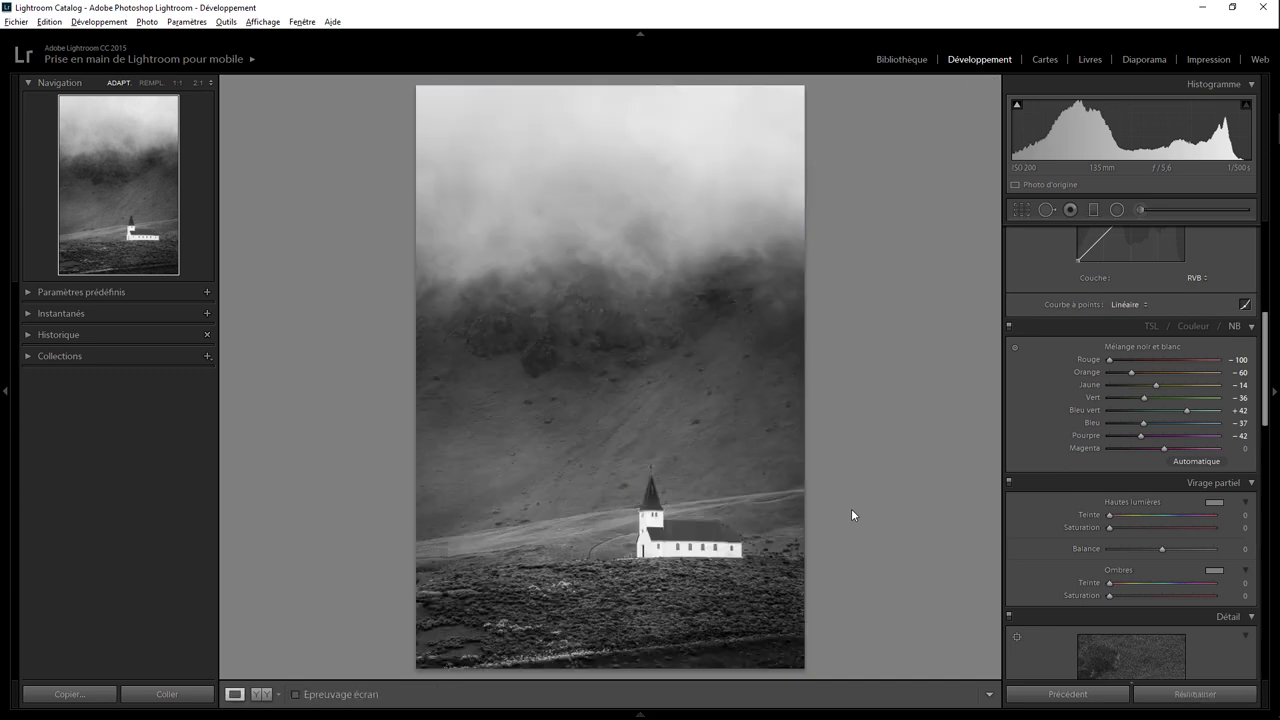